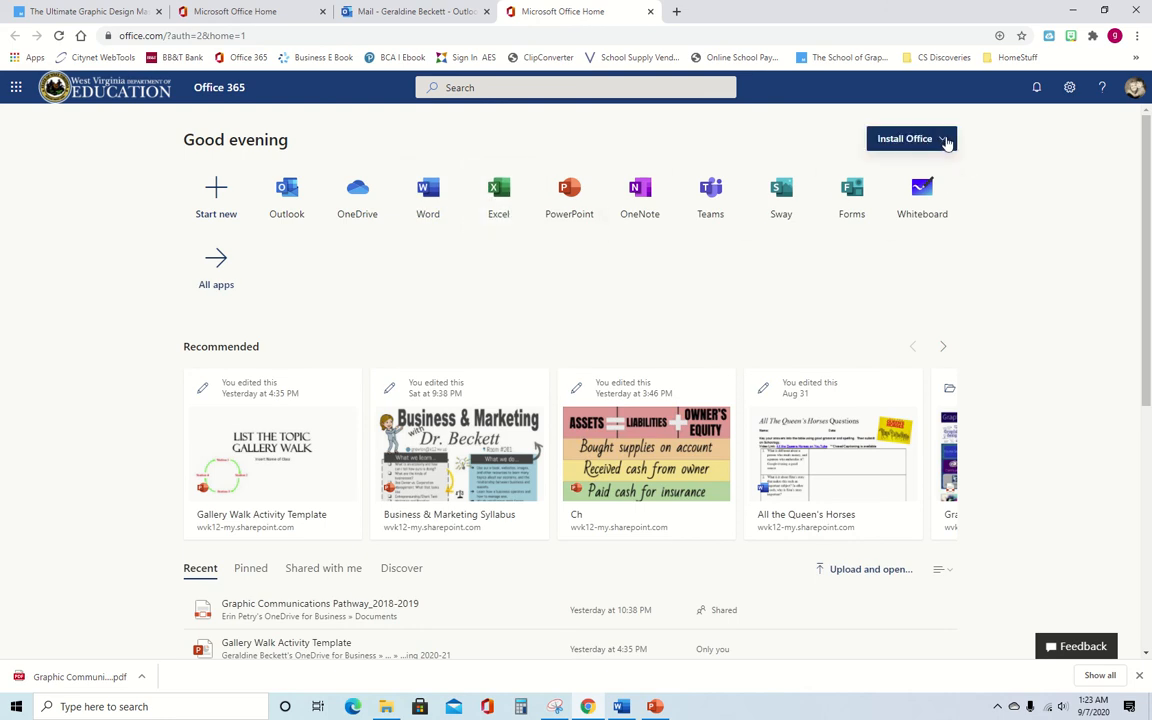
# - Check and close the Office install options, then create a new blank Word document, Document7
pyautogui.click(946, 143)
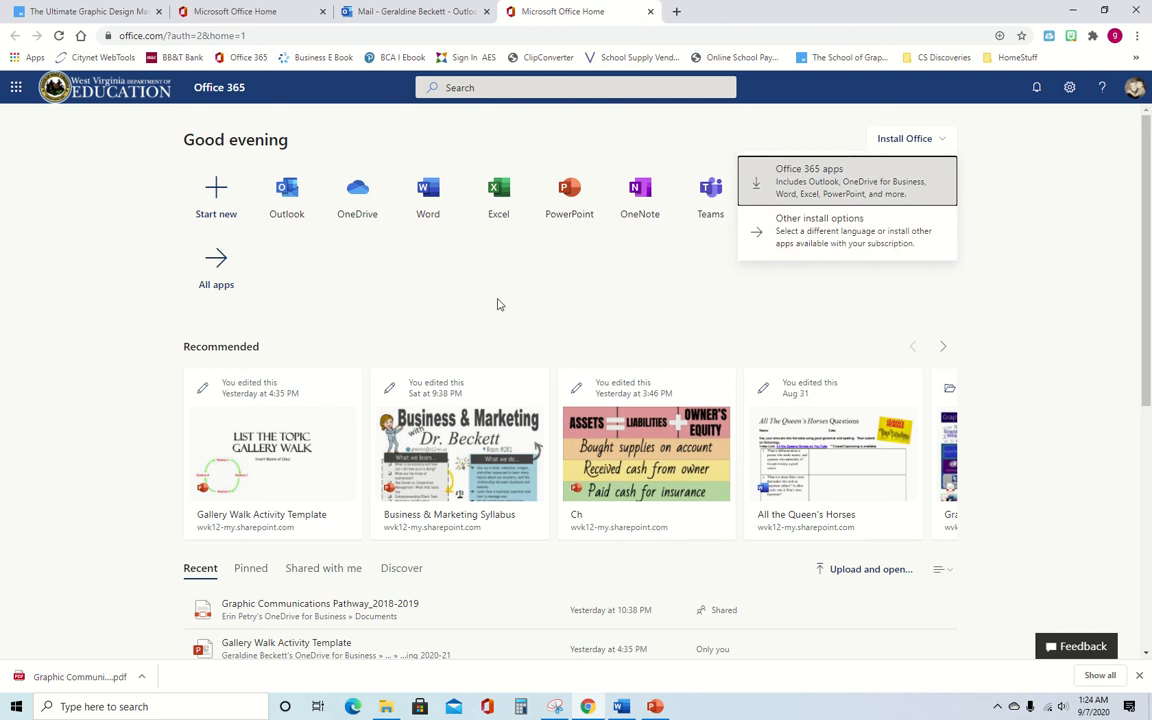
pyautogui.click(1004, 292)
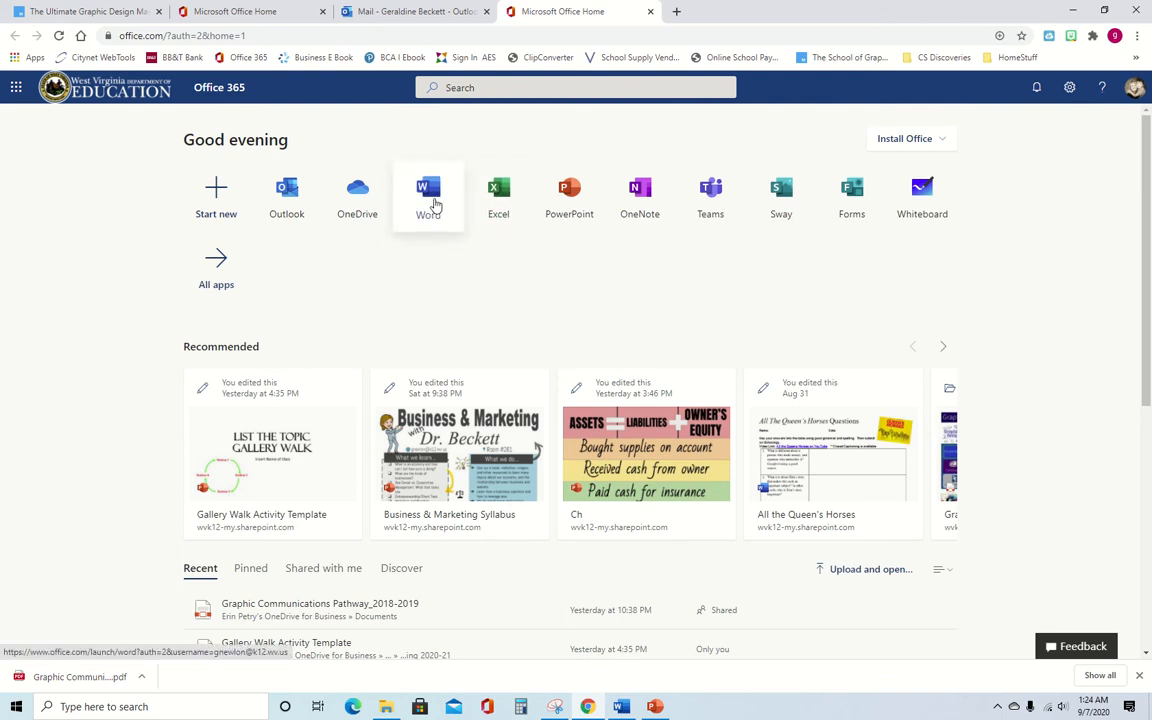
pyautogui.click(435, 205)
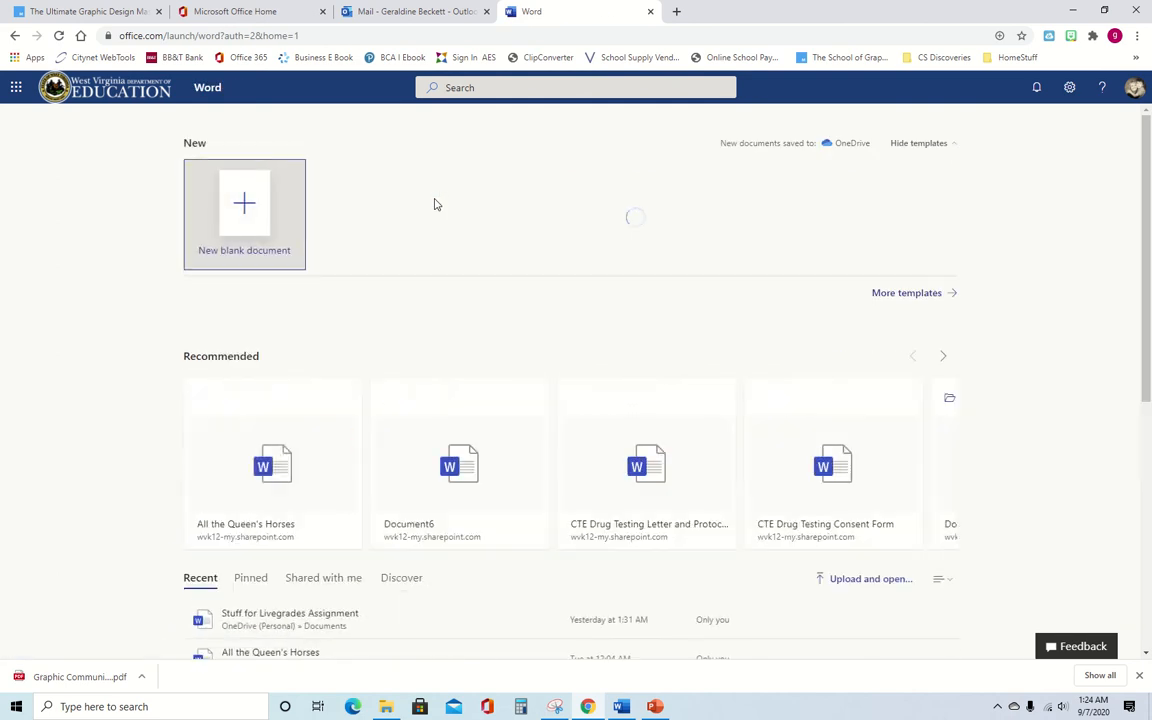
pyautogui.click(267, 200)
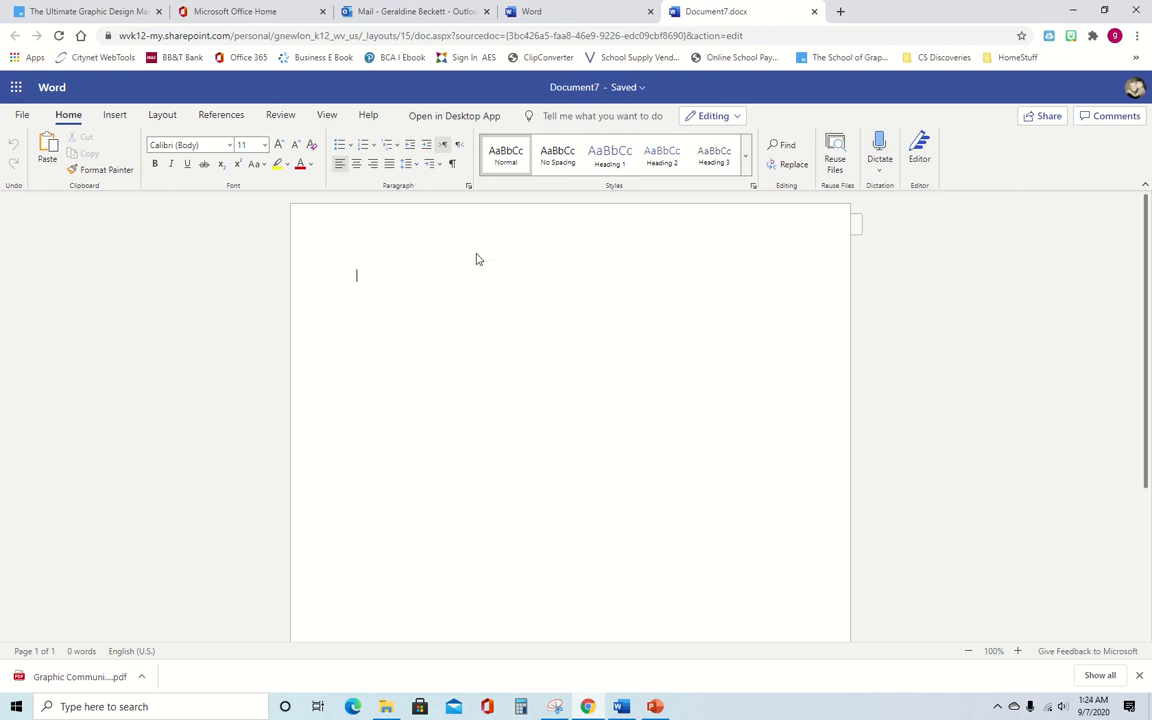
pyautogui.click(16, 88)
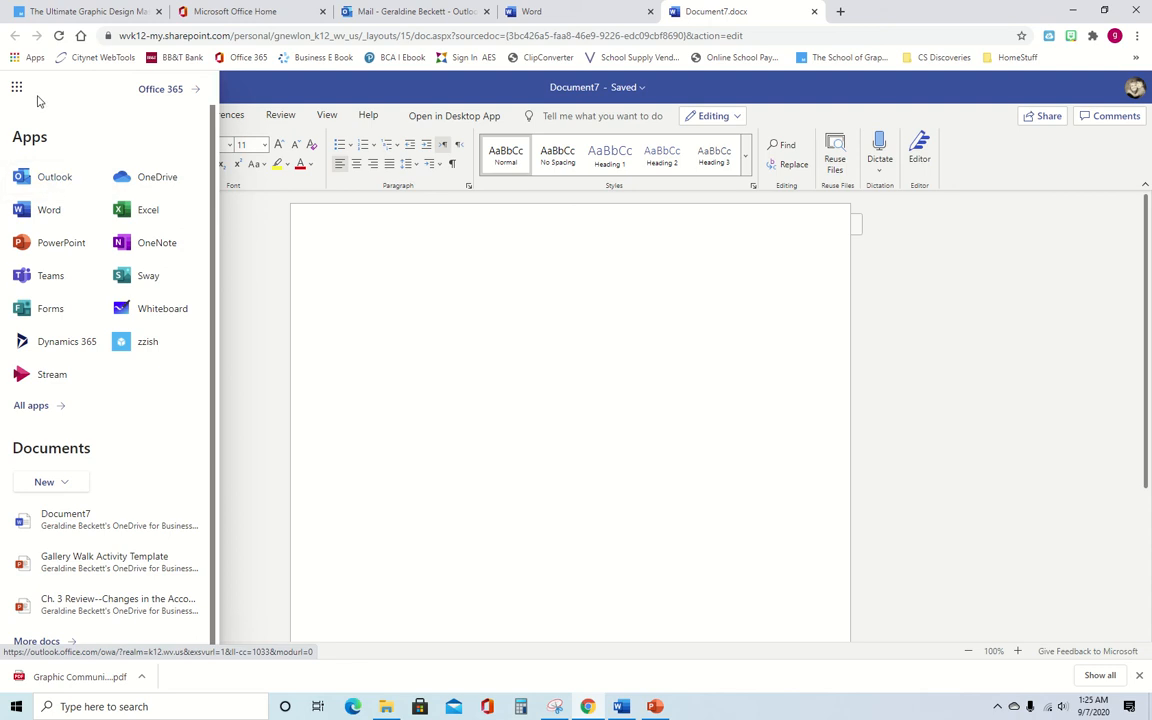
# - Go back to the Office 365 home page and scroll the Recent list to see Document7 first
pyautogui.click(157, 91)
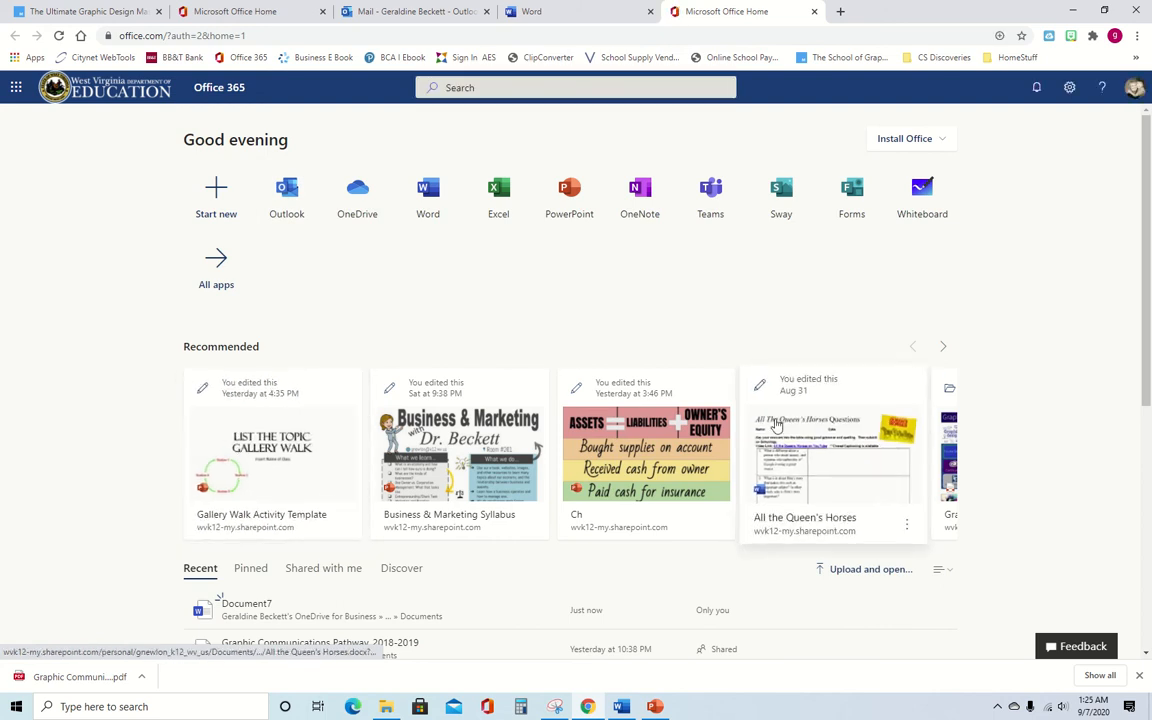
pyautogui.scroll(-4, 334, 437)
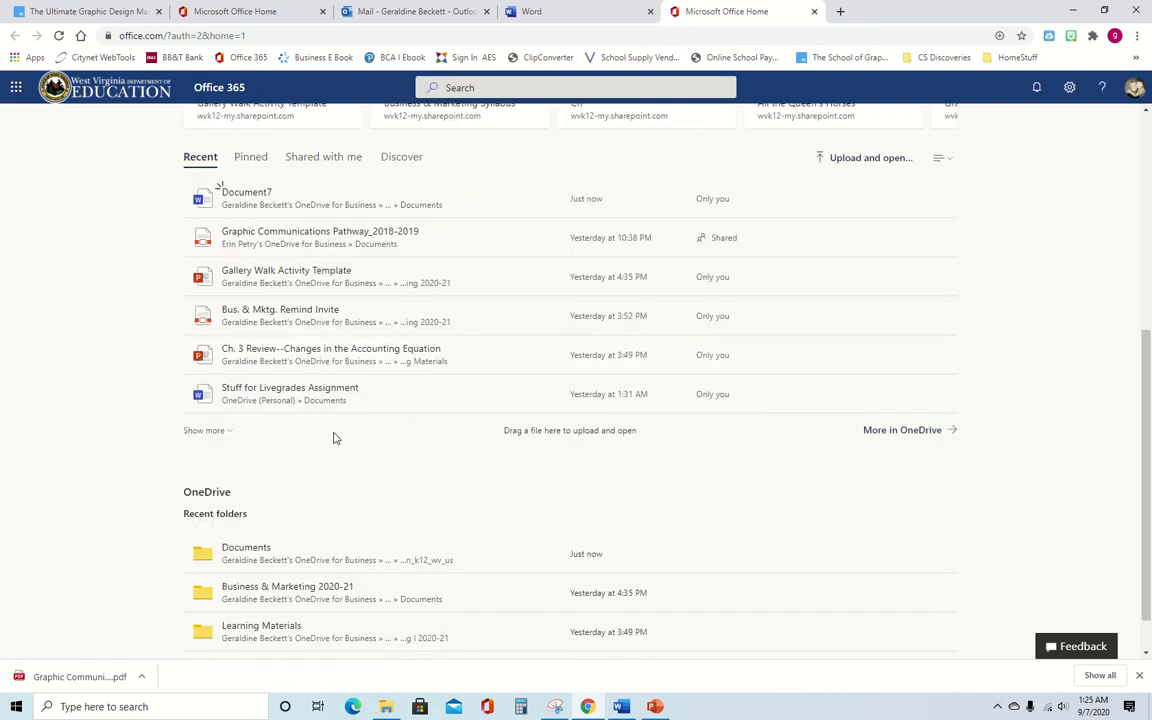
pyautogui.scroll(1, 334, 437)
pyautogui.scroll(3, 336, 439)
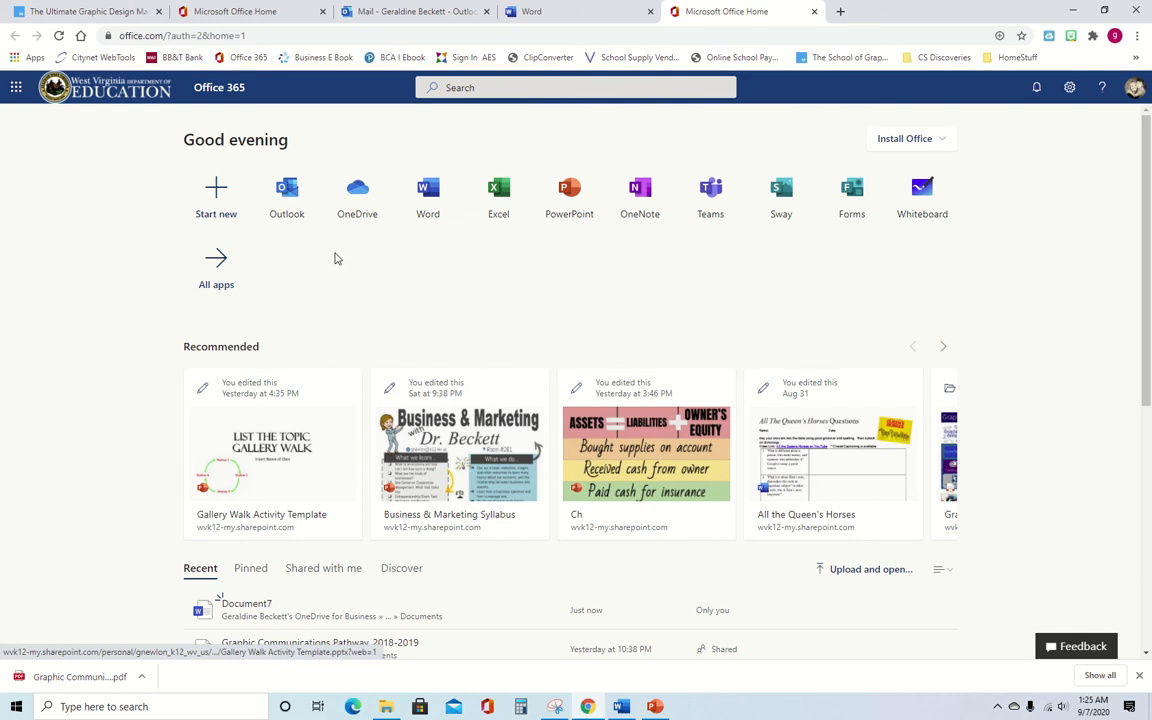
# - Open the Outlook mailbox, toggle the folder pane, and move from Inbox to the Drafts folder
pyautogui.click(290, 193)
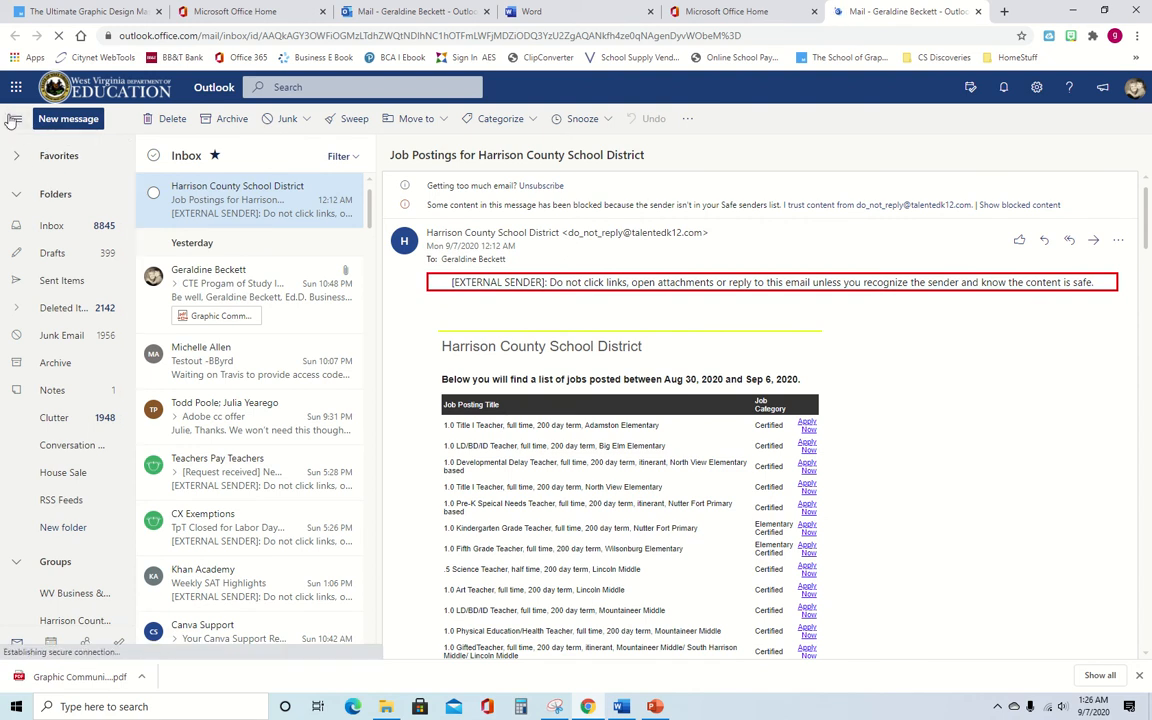
pyautogui.click(15, 119)
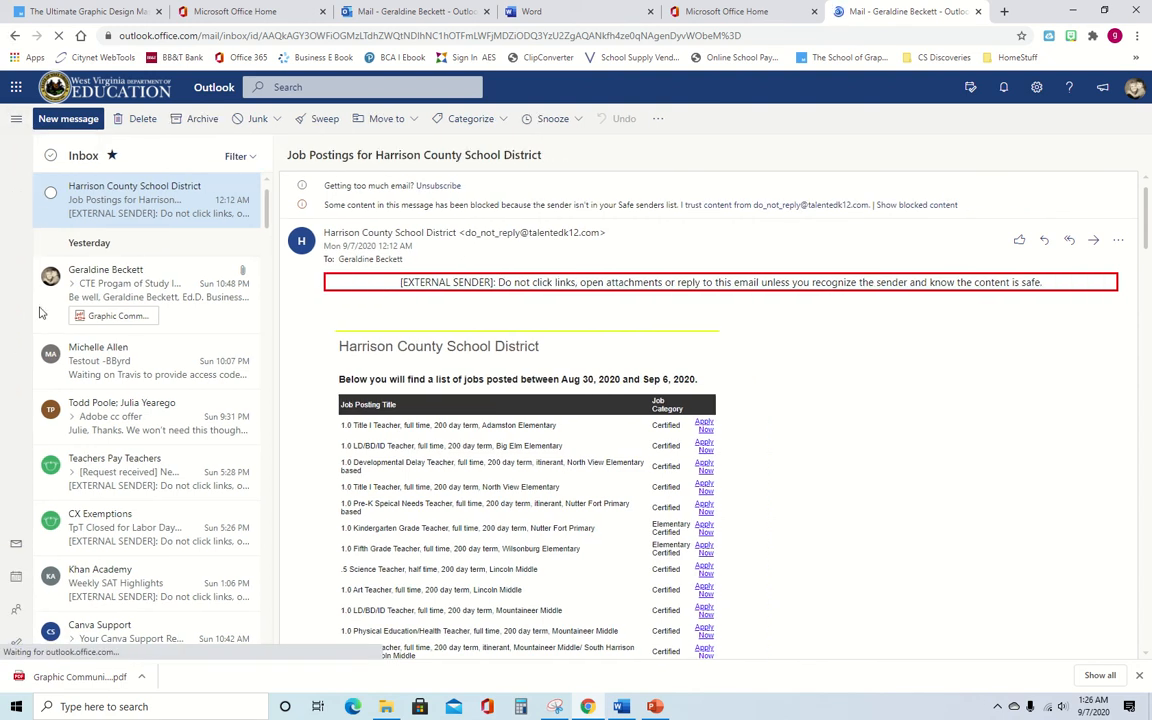
pyautogui.click(15, 119)
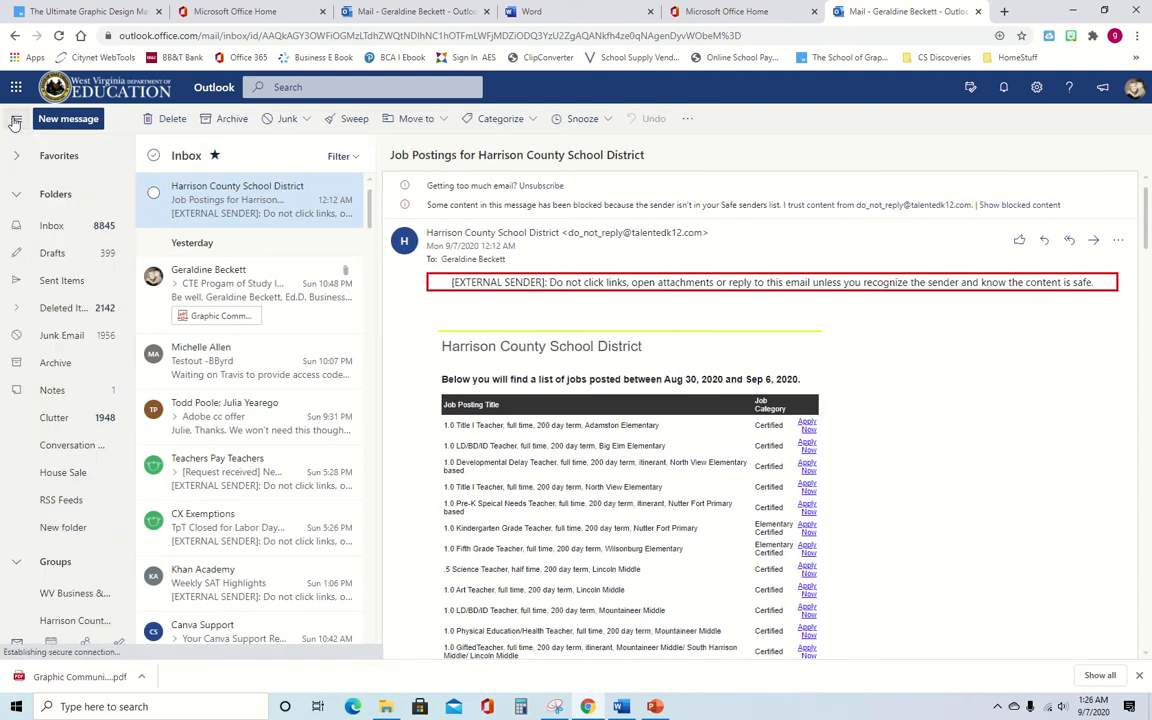
pyautogui.click(53, 227)
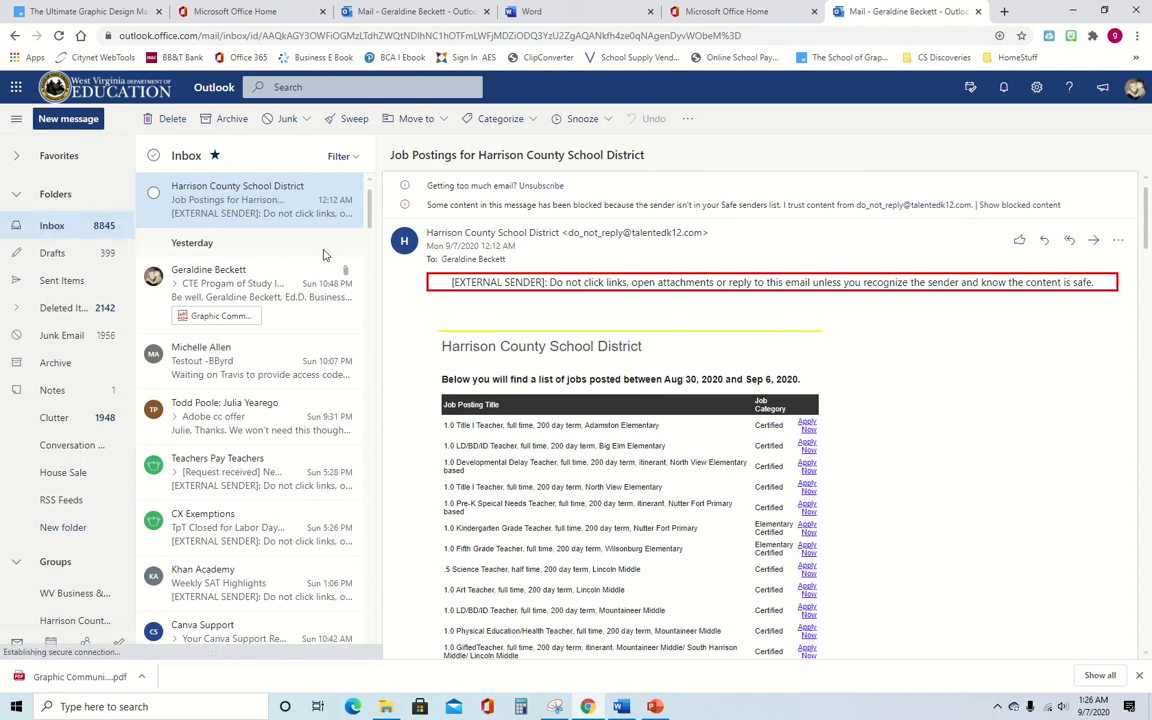
pyautogui.click(55, 254)
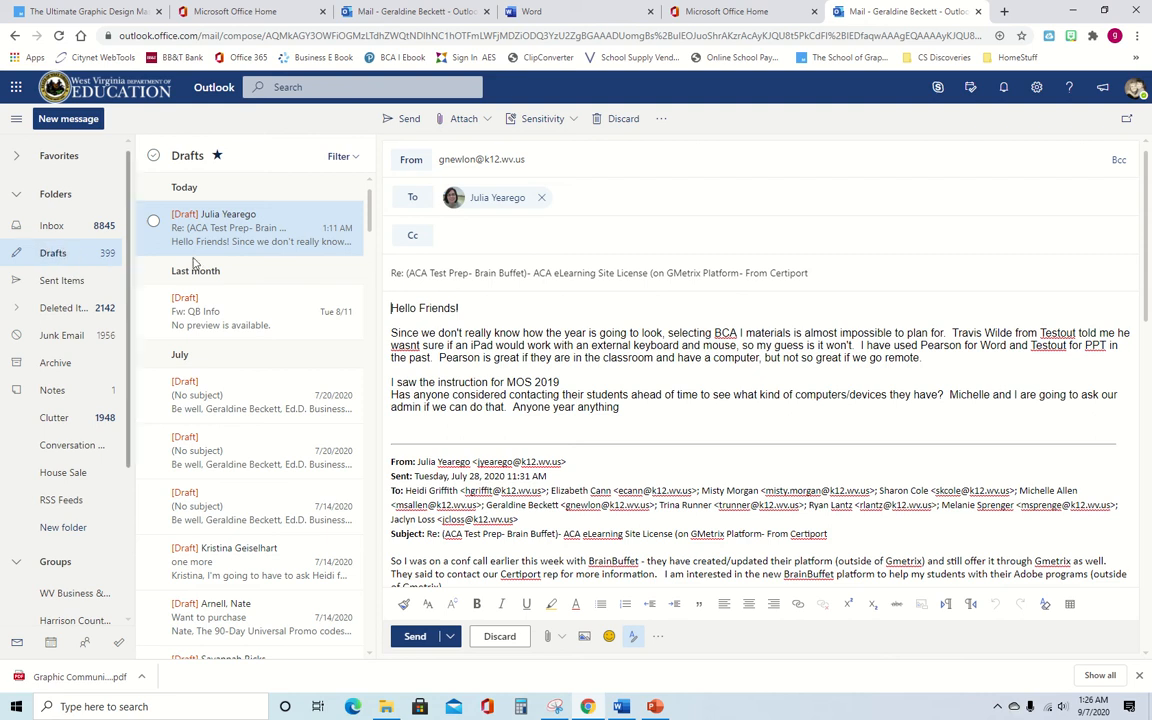
pyautogui.scroll(-5, 518, 418)
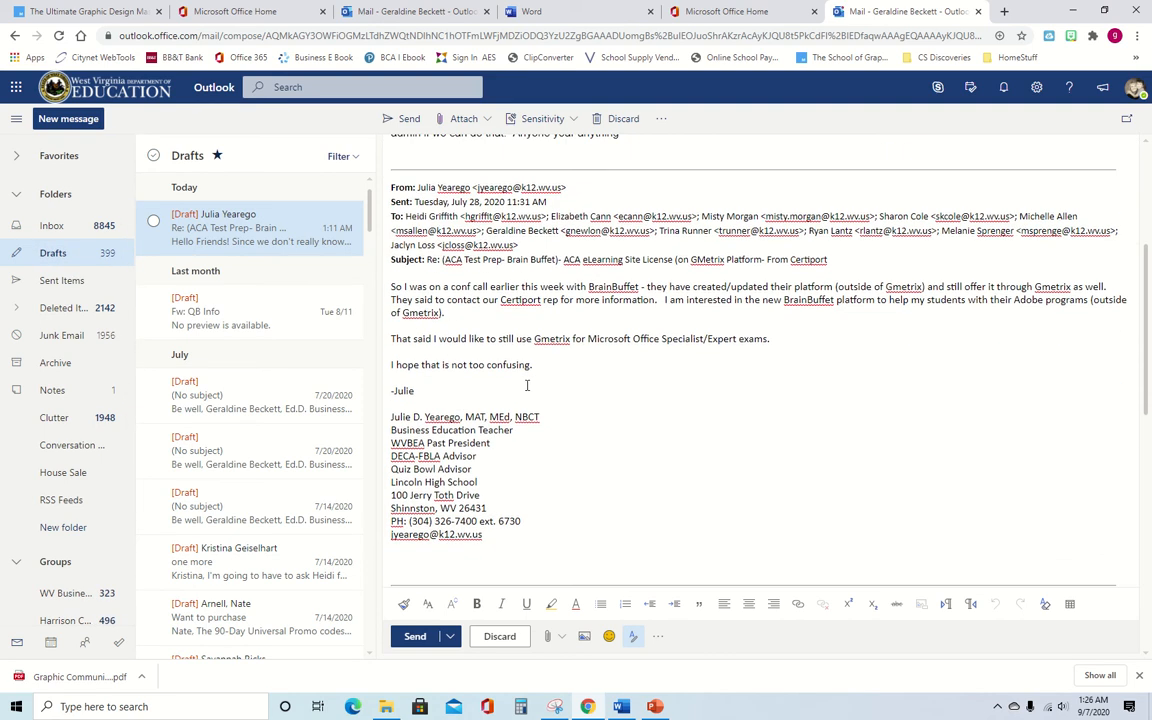
pyautogui.scroll(5, 590, 315)
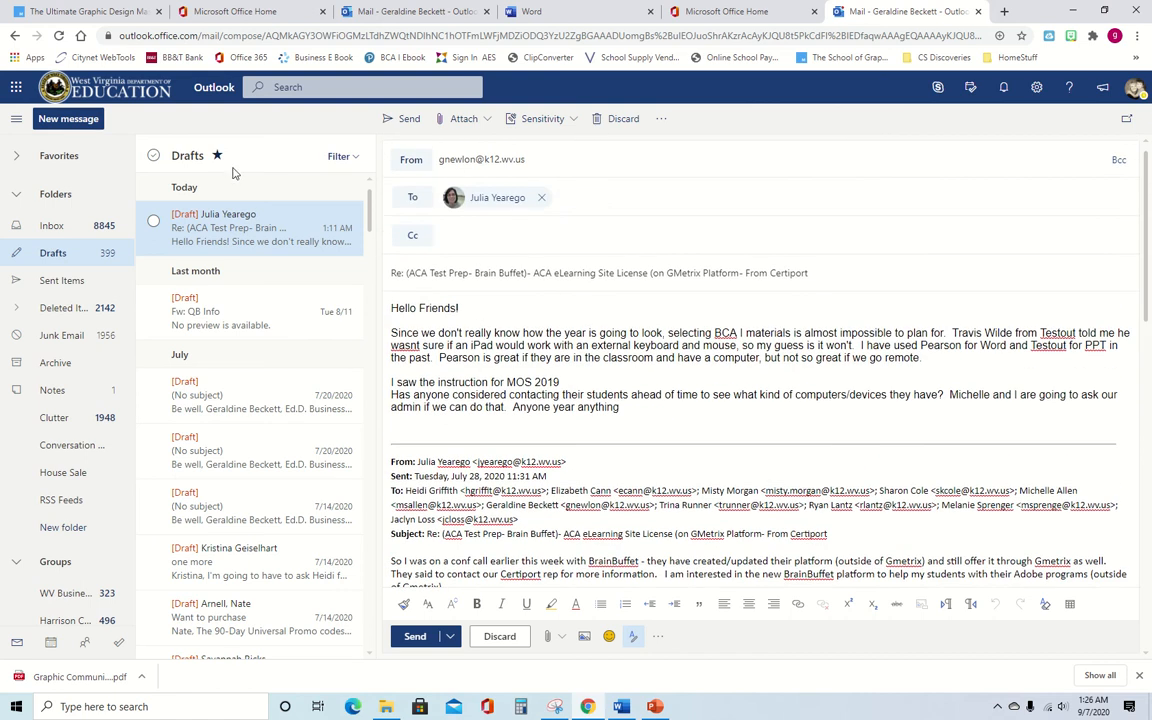
# - Browse Sent Items and Deleted Items, select the first deleted draft, and finish in Junk Email
pyautogui.click(62, 281)
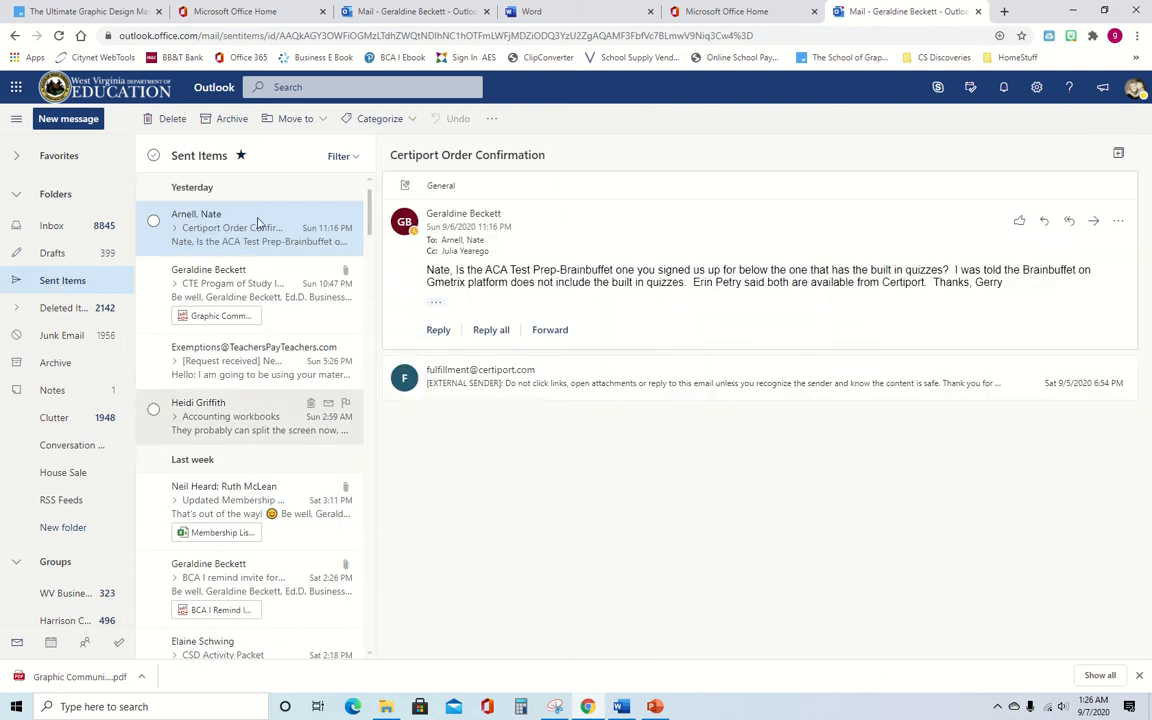
pyautogui.click(62, 309)
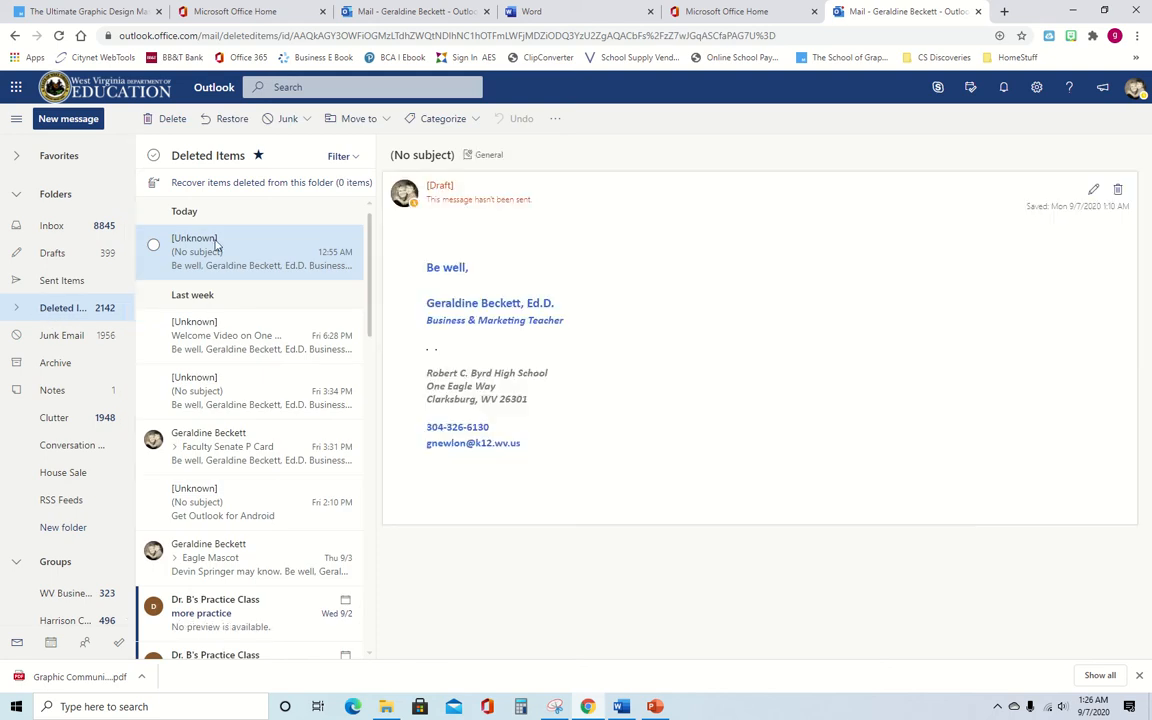
pyautogui.click(153, 245)
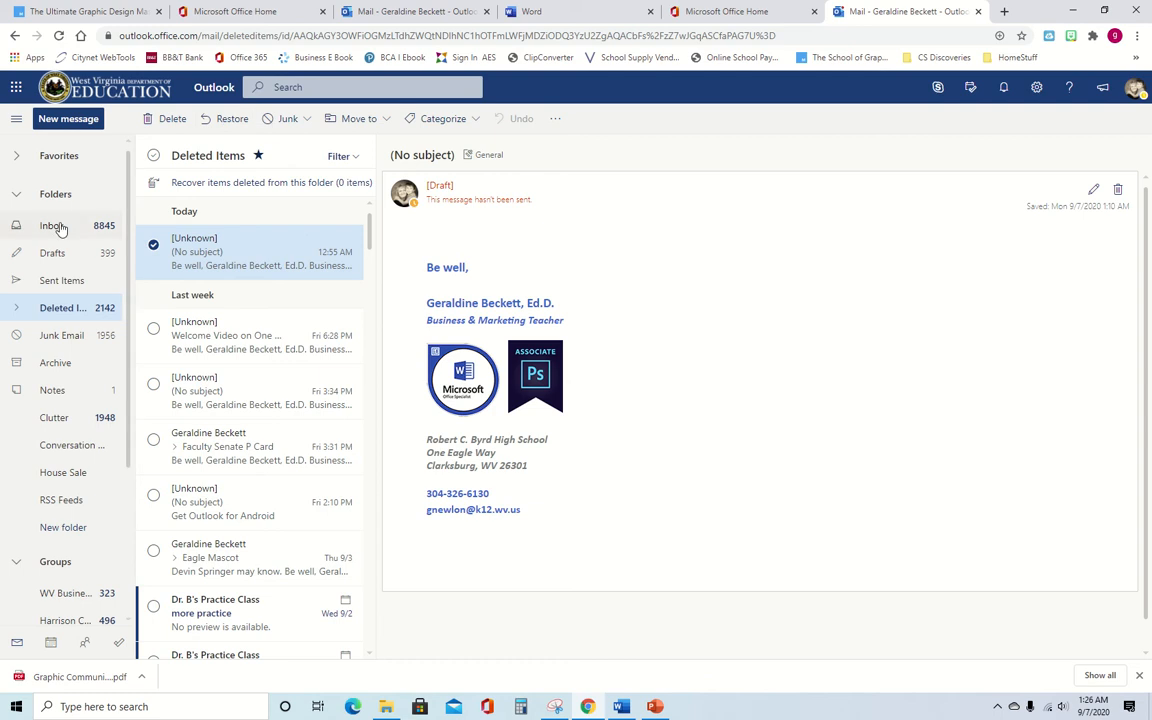
pyautogui.click(63, 334)
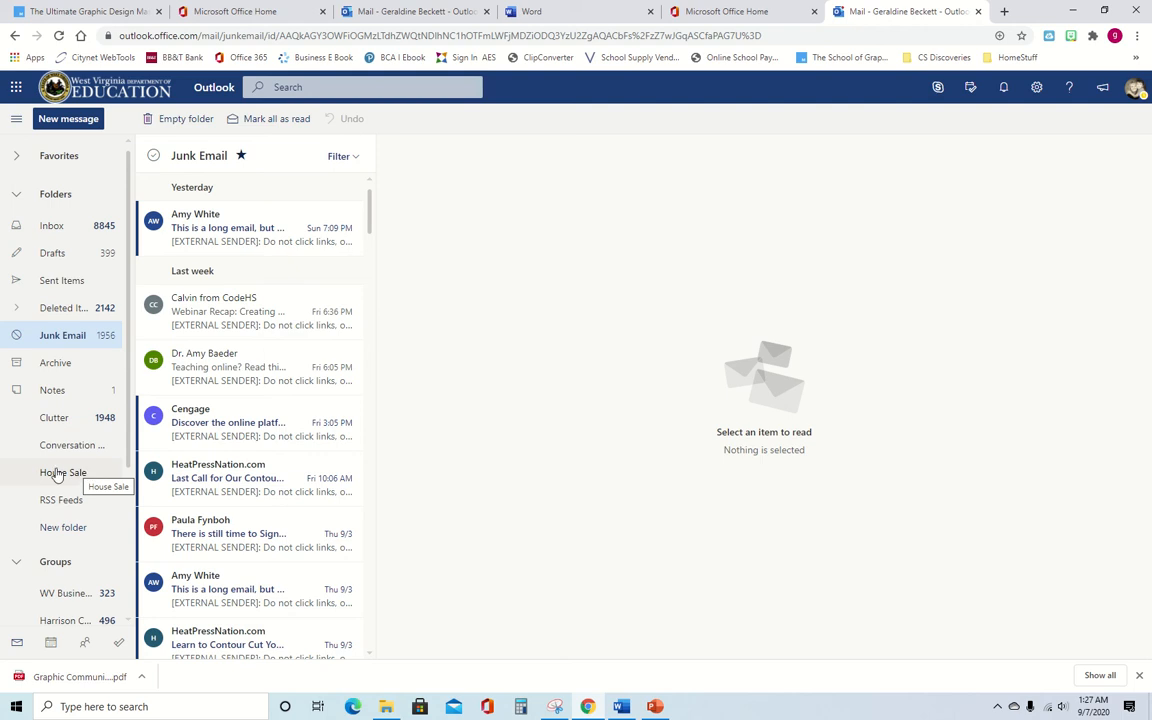
# - From the House Sale folder, add a new mail folder named FBLA, then go back to the Inbox
pyautogui.click(58, 472)
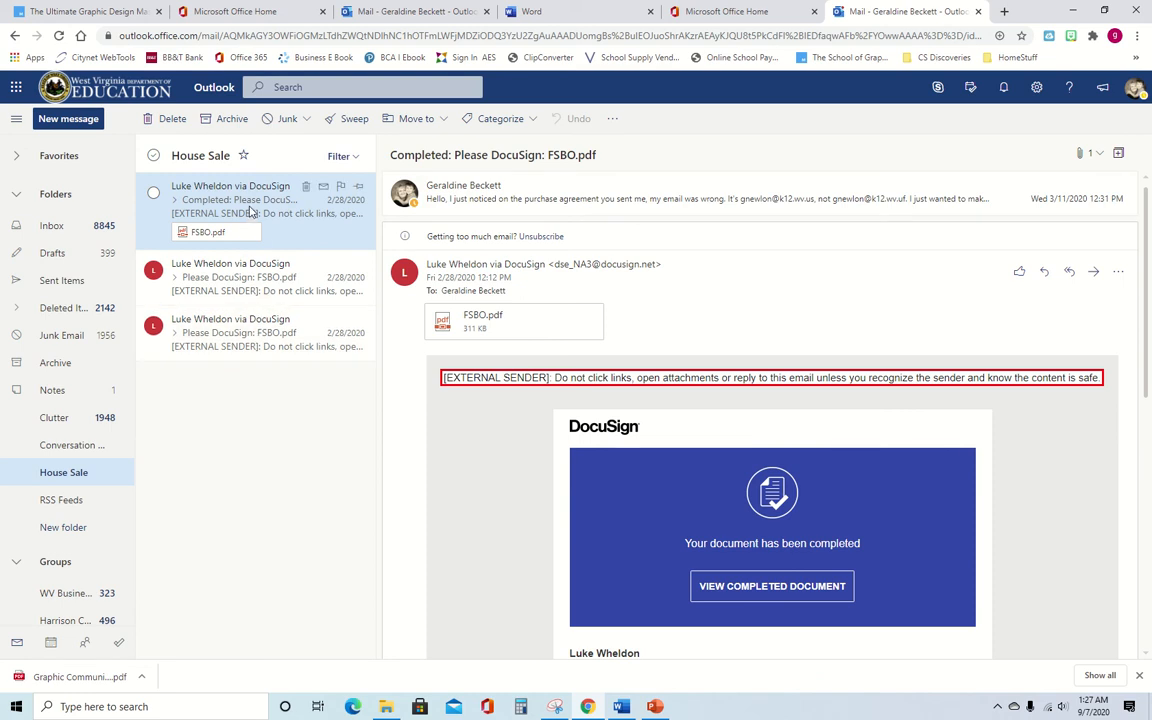
pyautogui.click(63, 528)
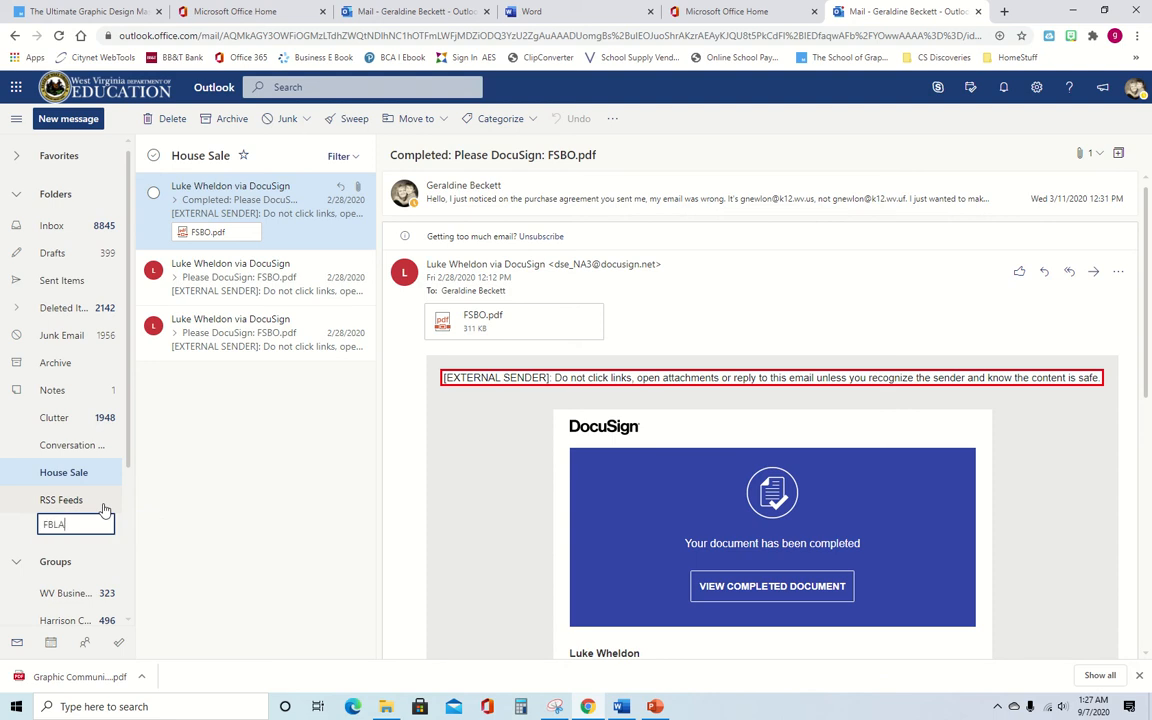
pyautogui.press('Return')
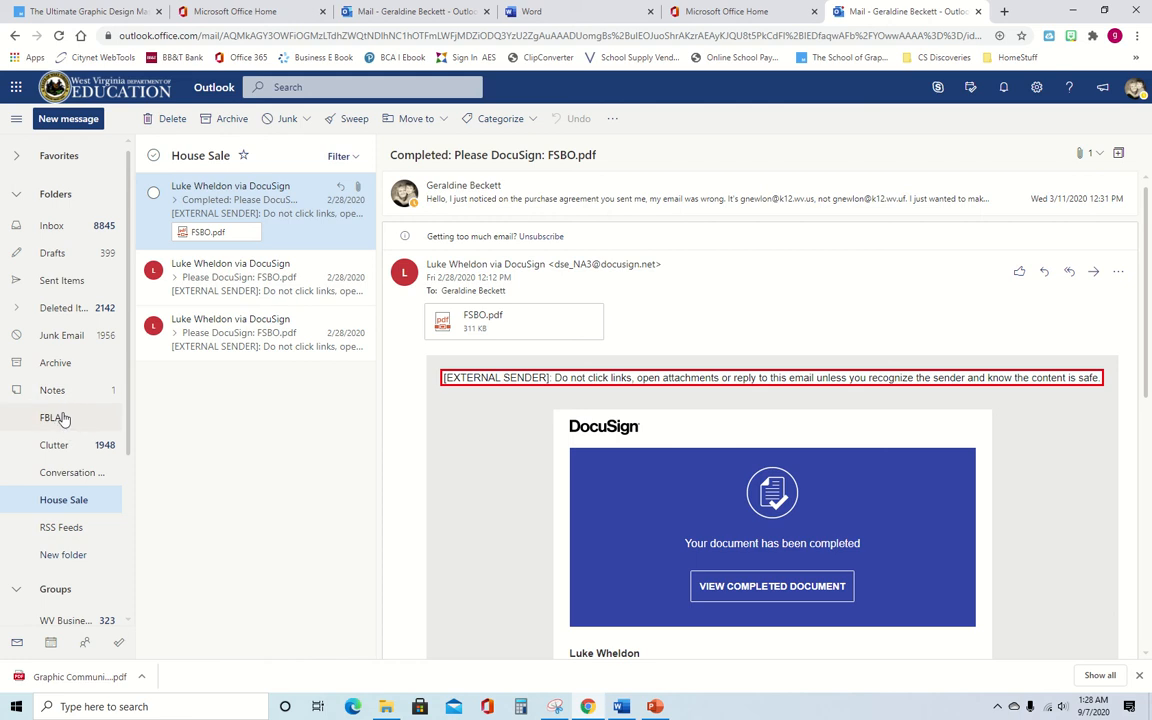
pyautogui.click(76, 227)
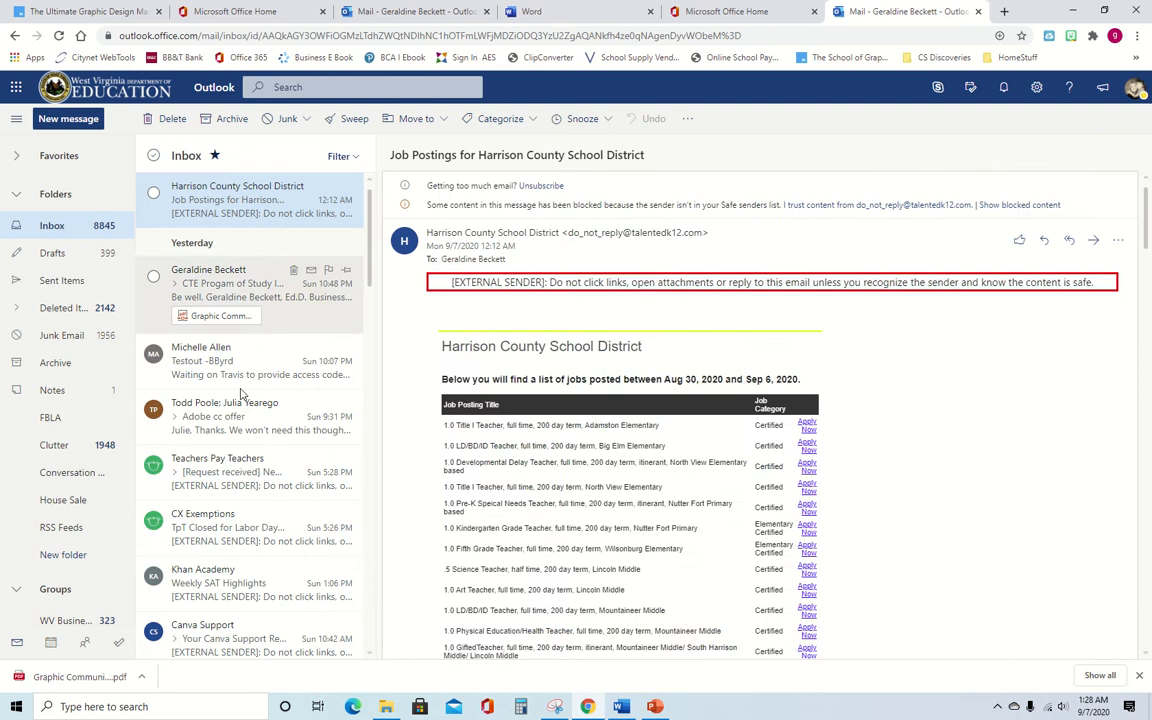
pyautogui.scroll(-2, 237, 472)
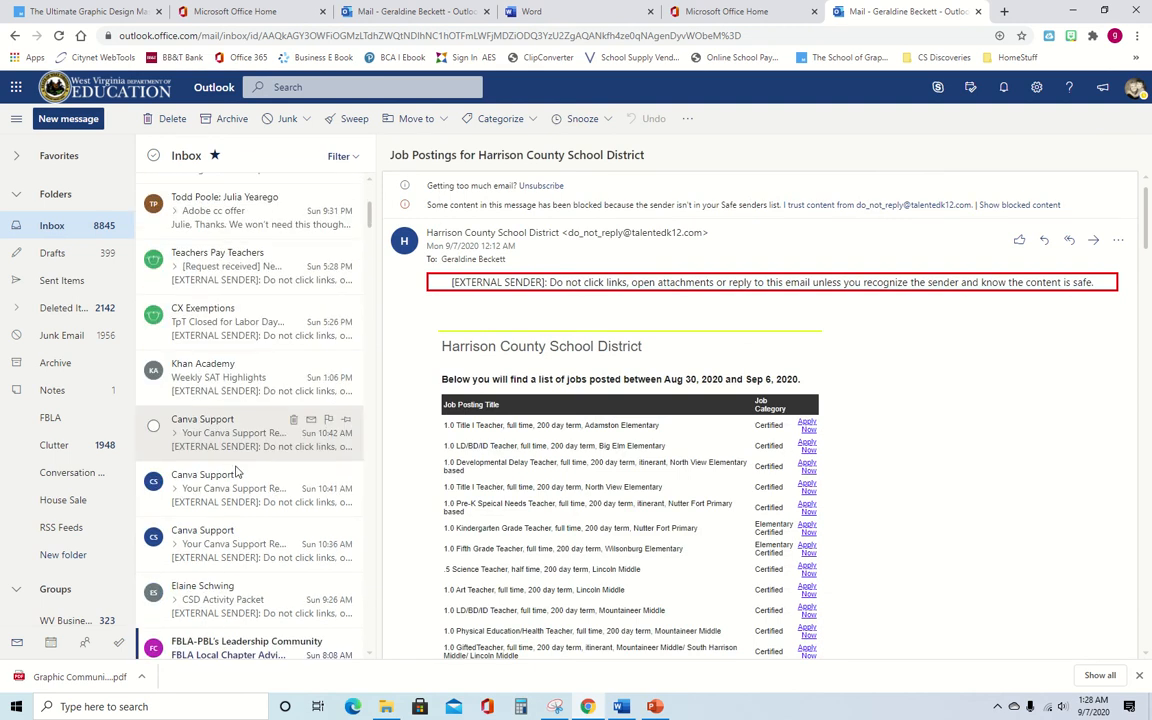
pyautogui.click(155, 318)
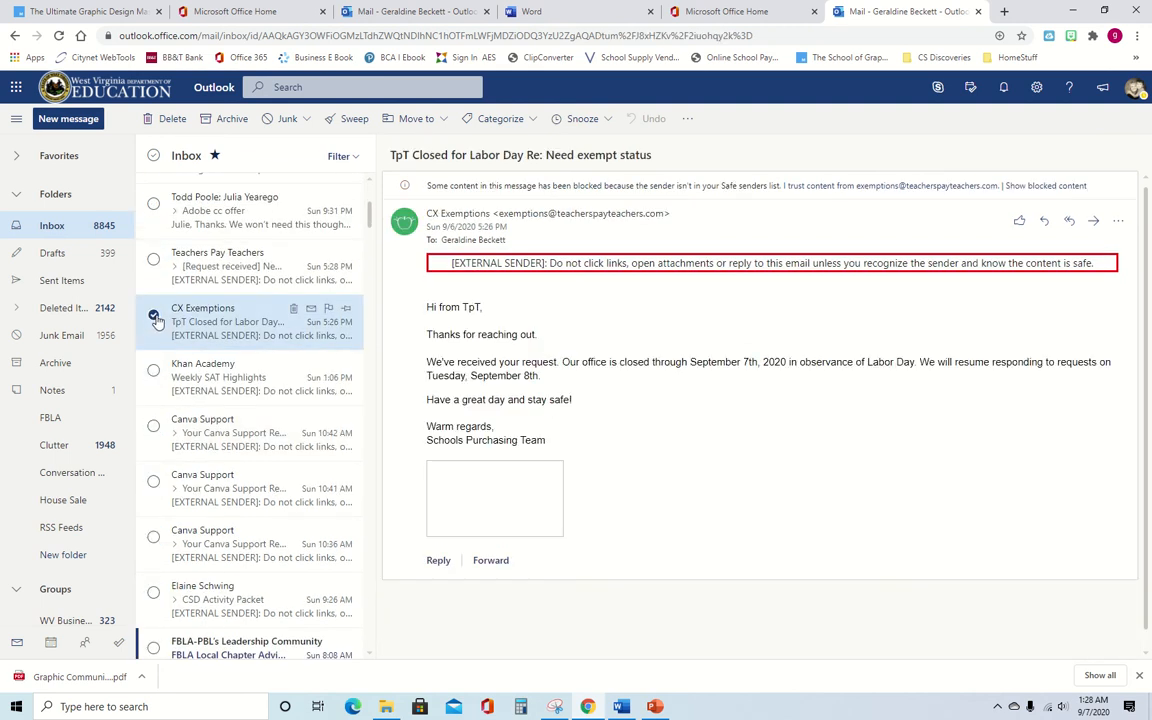
pyautogui.click(438, 119)
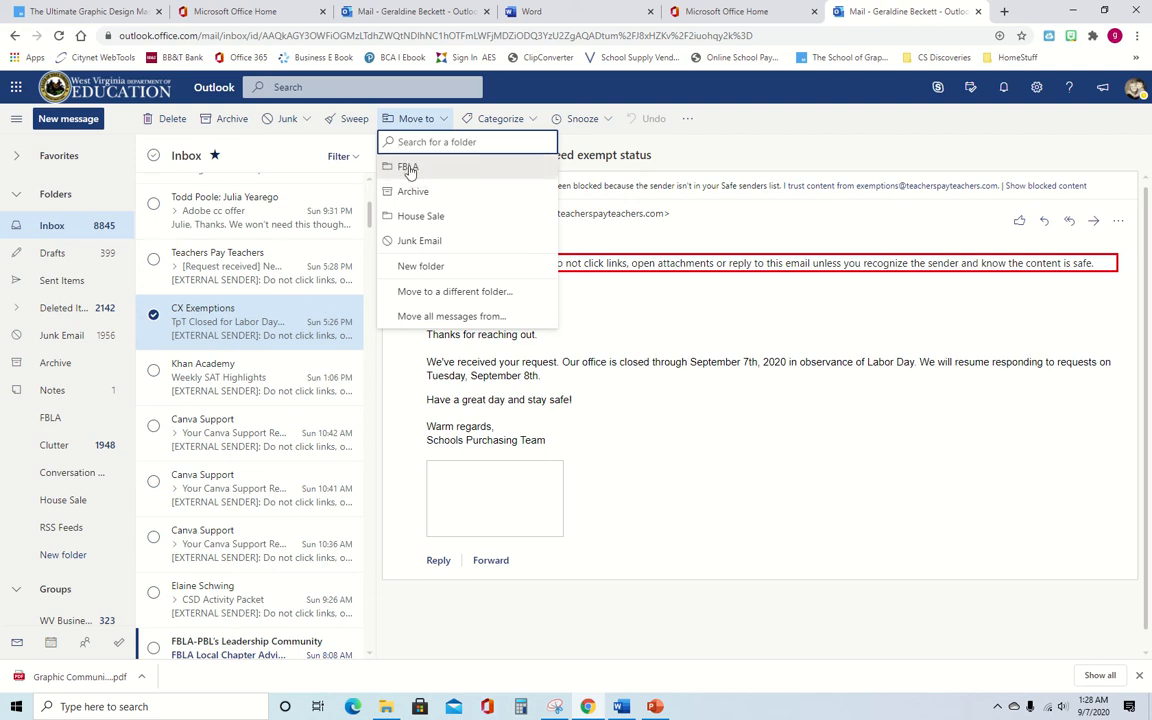
pyautogui.click(411, 166)
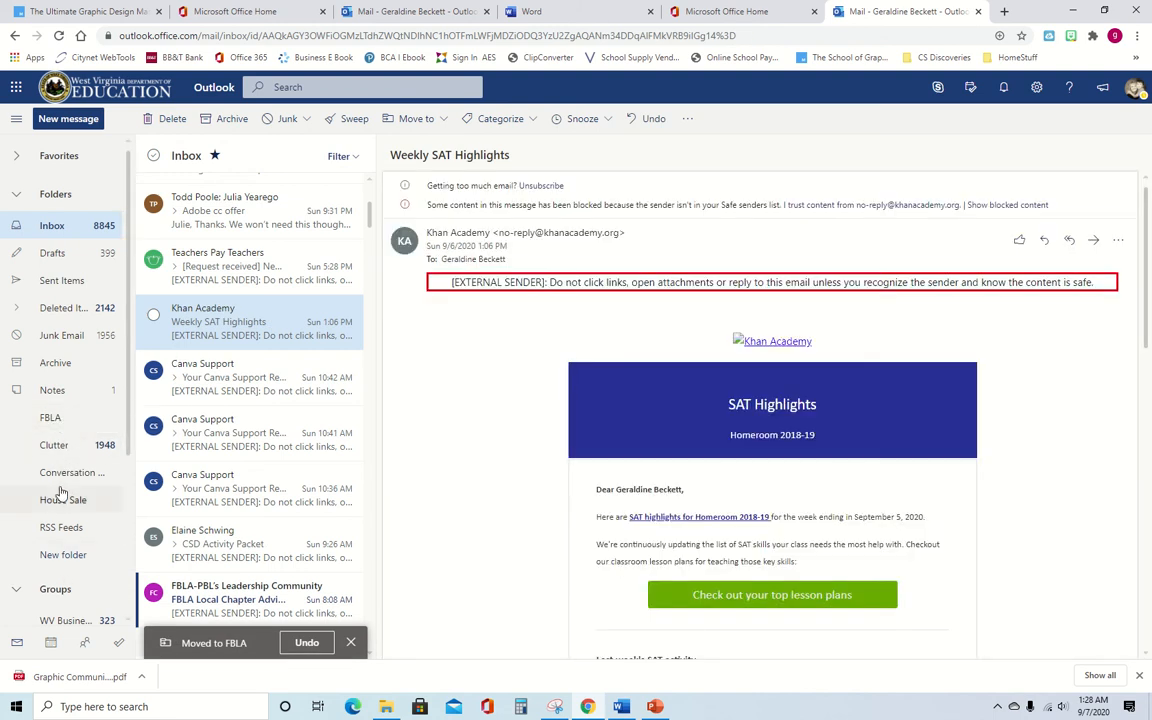
pyautogui.scroll(-1, 60, 490)
pyautogui.scroll(-4, 60, 470)
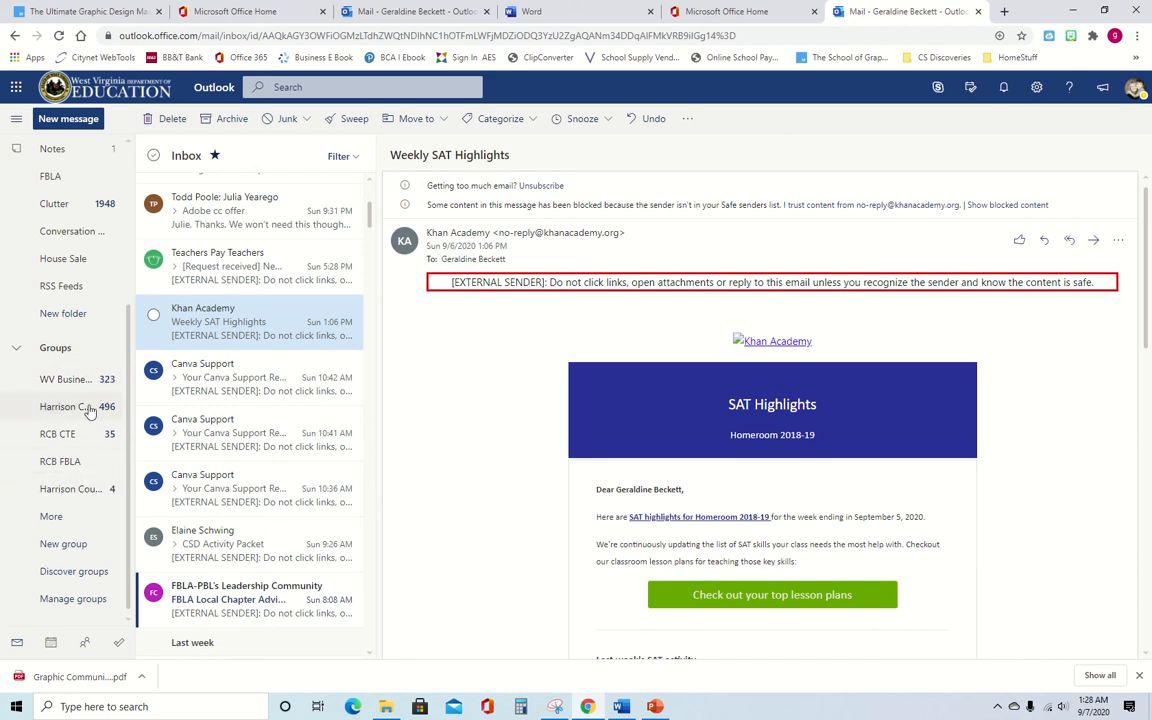
pyautogui.scroll(1, 166, 278)
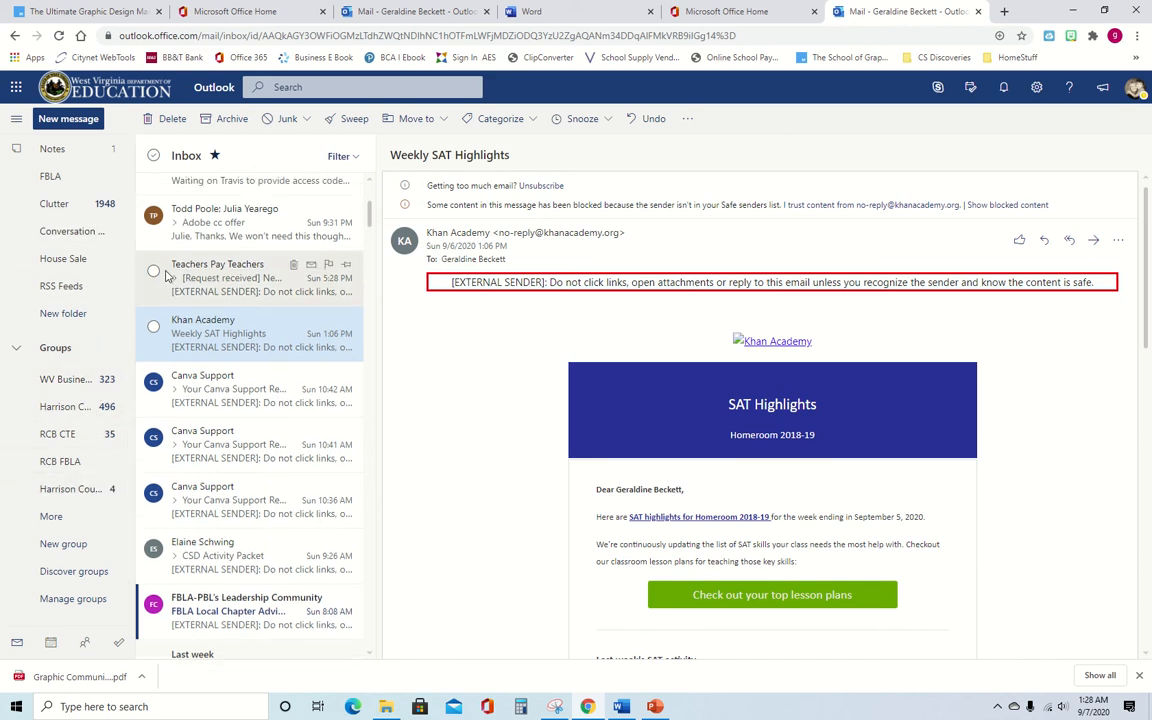
pyautogui.scroll(3, 166, 278)
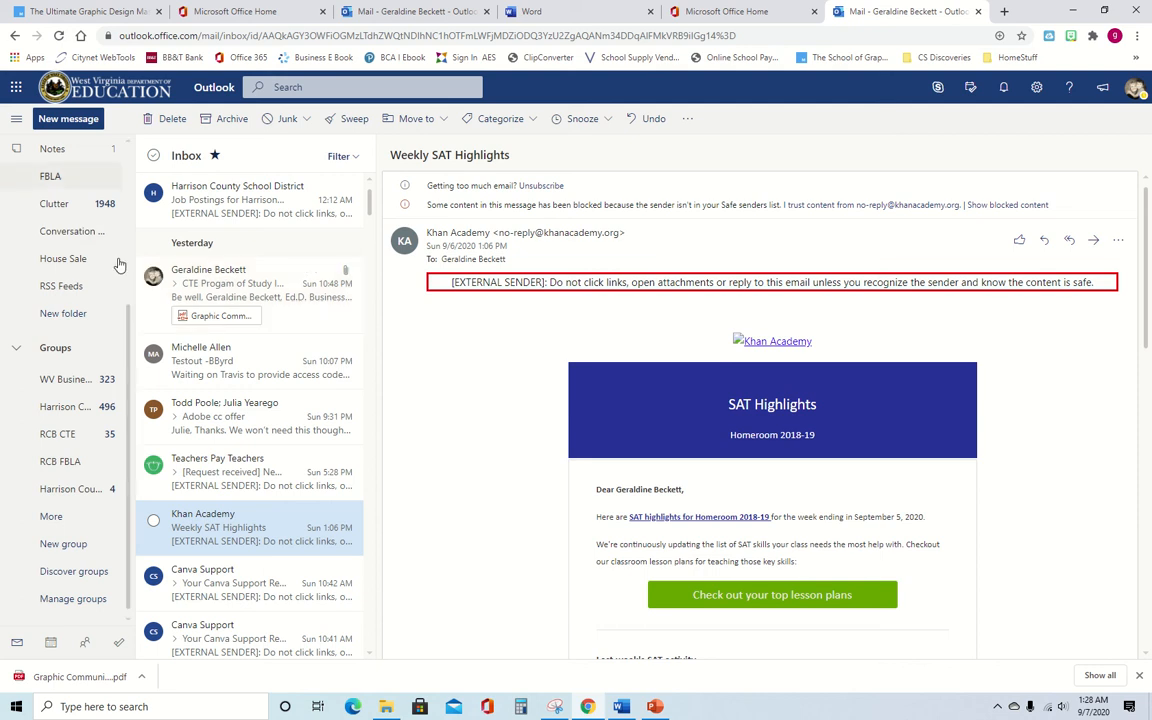
pyautogui.scroll(4, 80, 260)
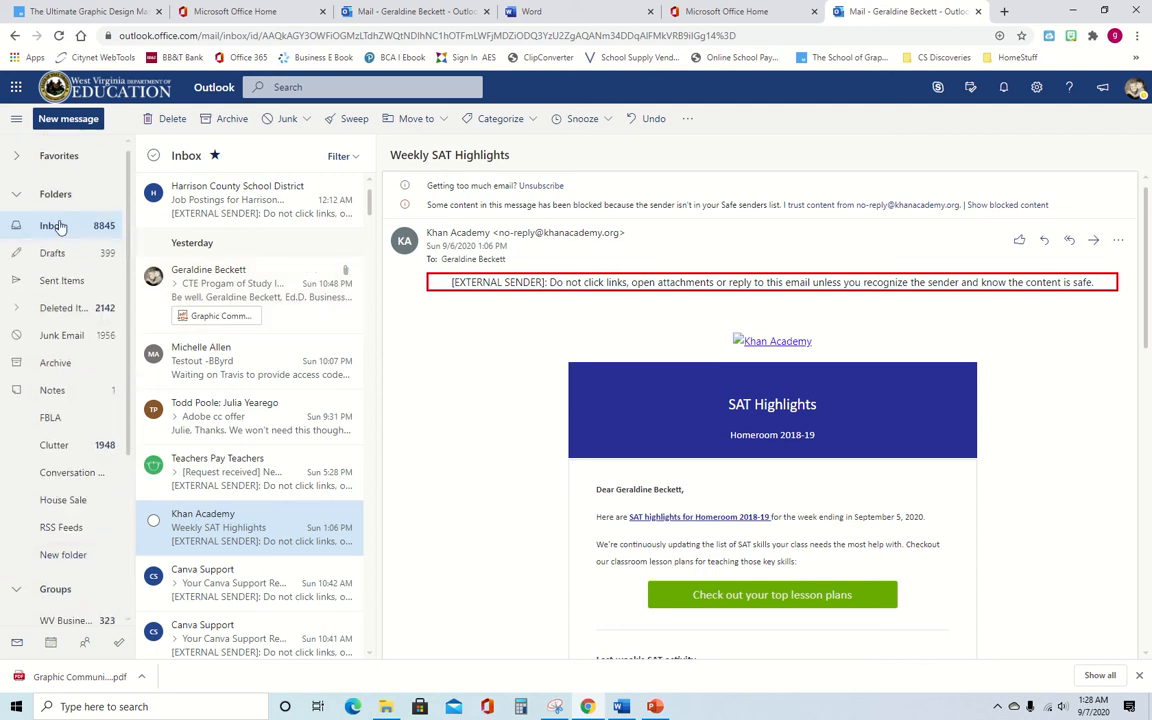
# - Open the 'Adobe cc offer' message in the Inbox and show its Junk reporting options
pyautogui.click(55, 228)
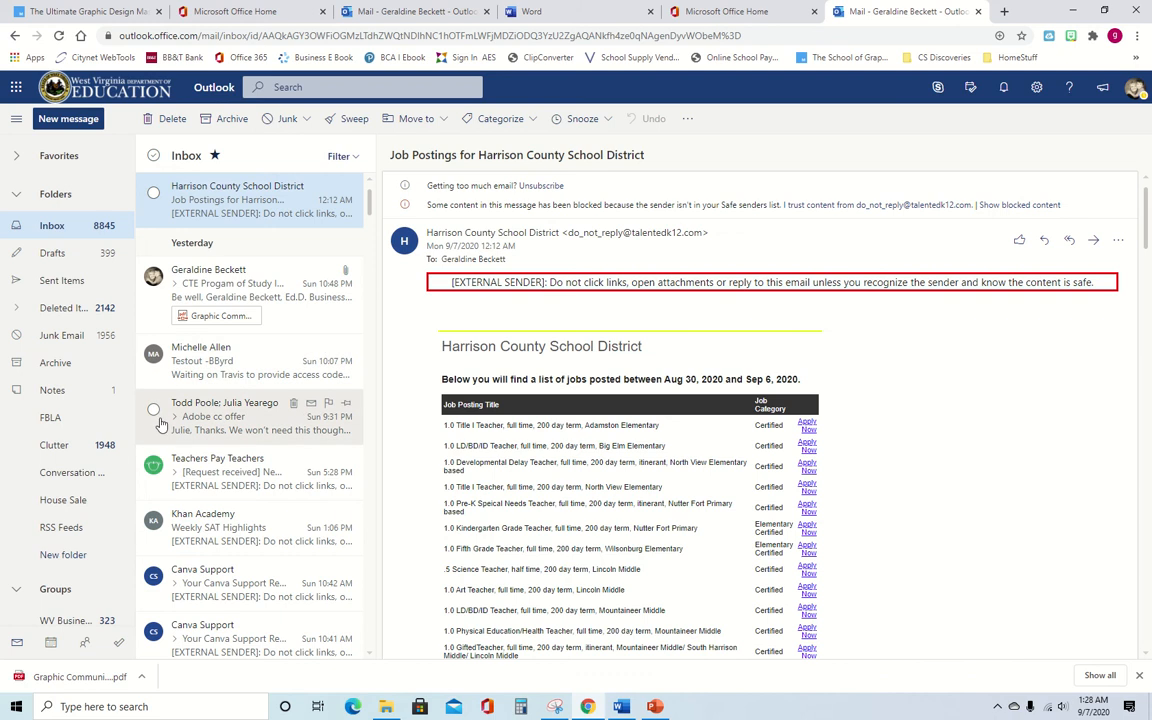
pyautogui.click(156, 413)
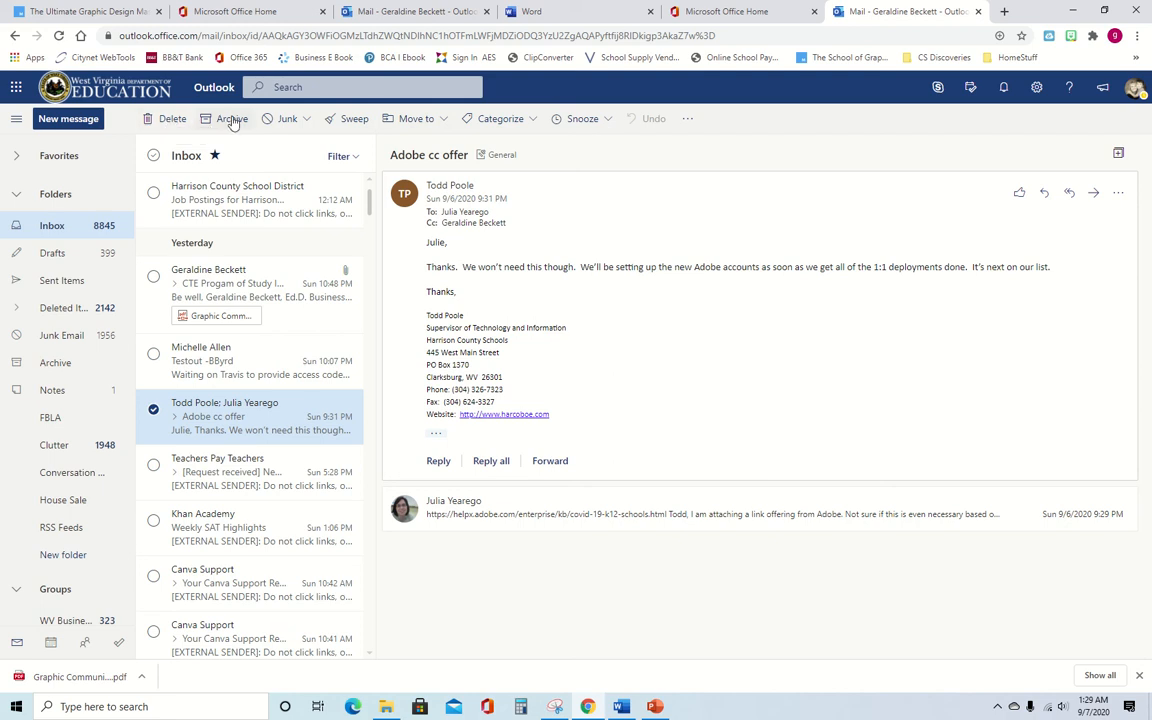
pyautogui.click(306, 120)
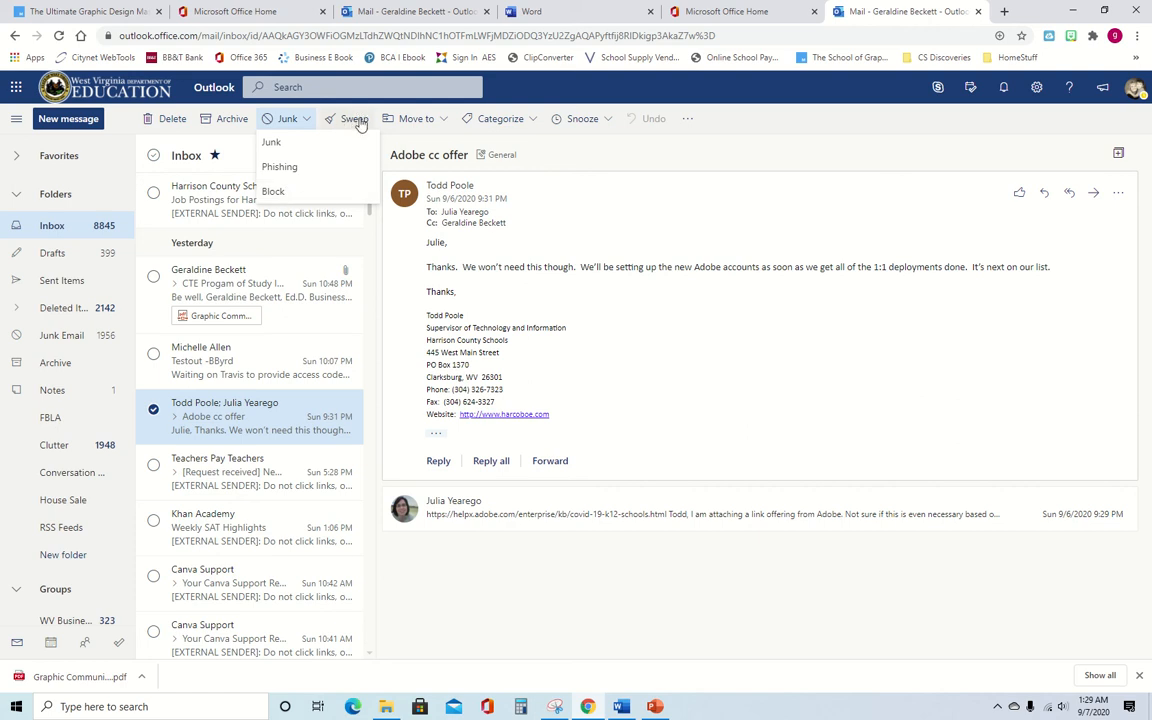
# - Preview the Move to, Categorize, Snooze and More actions menus, then deselect the Adobe cc offer message
pyautogui.click(397, 230)
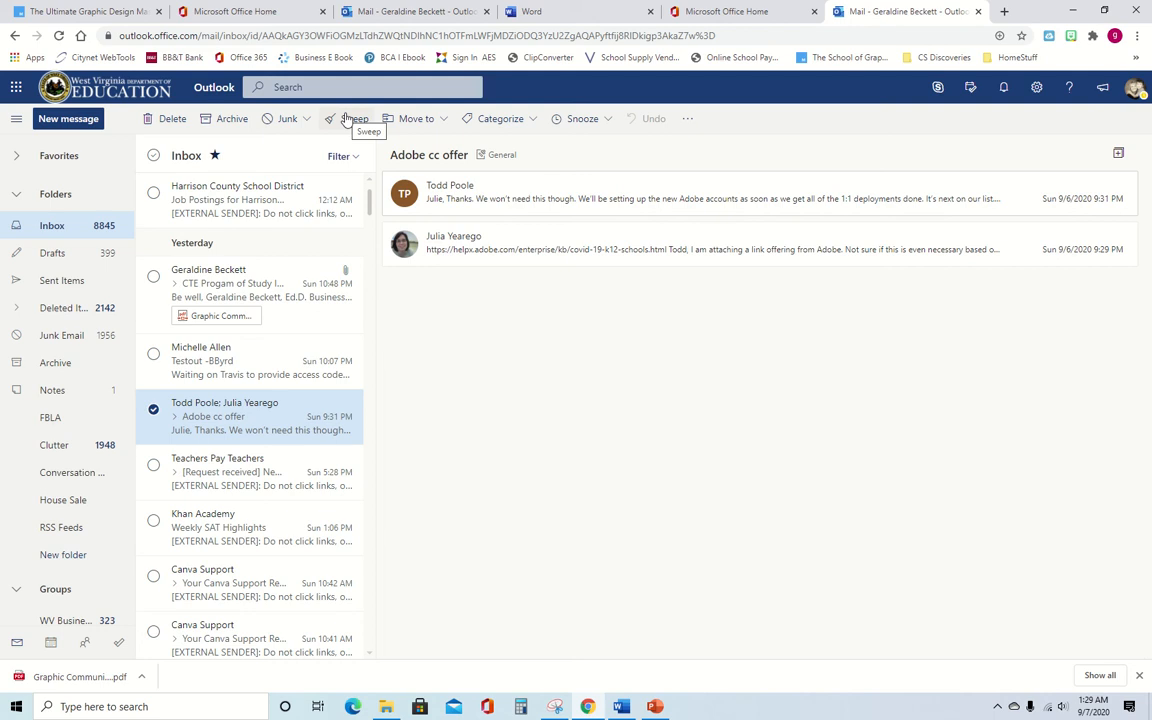
pyautogui.click(434, 123)
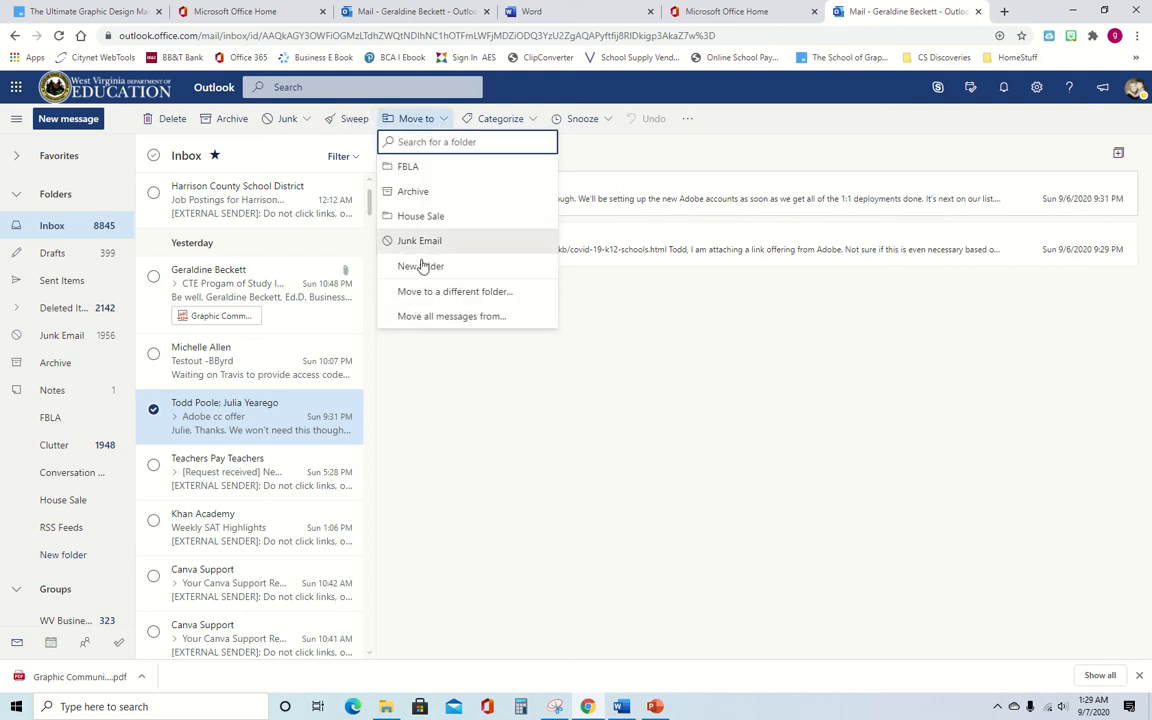
pyautogui.click(480, 118)
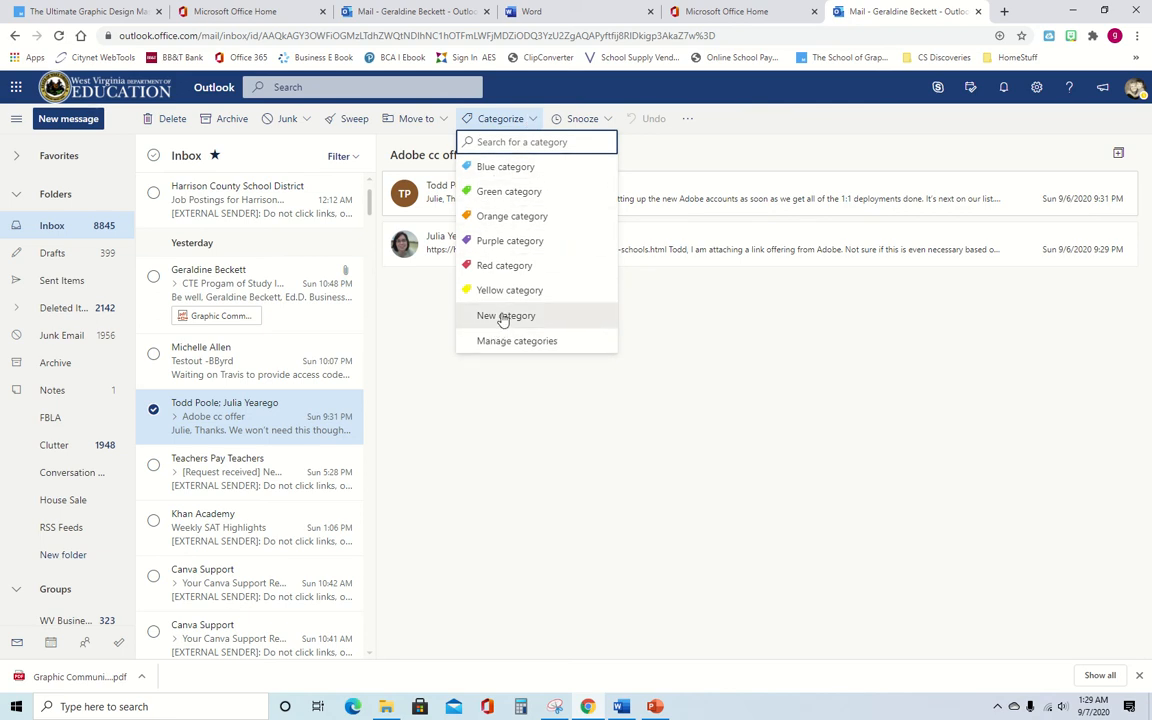
pyautogui.click(609, 119)
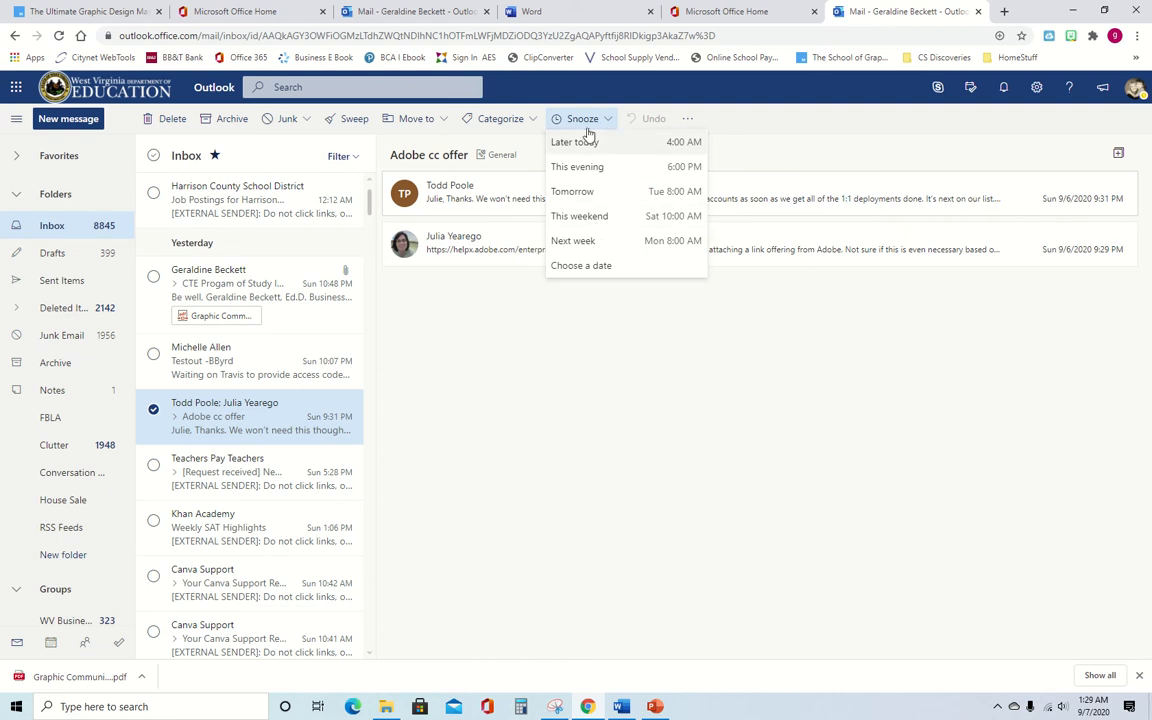
pyautogui.click(523, 300)
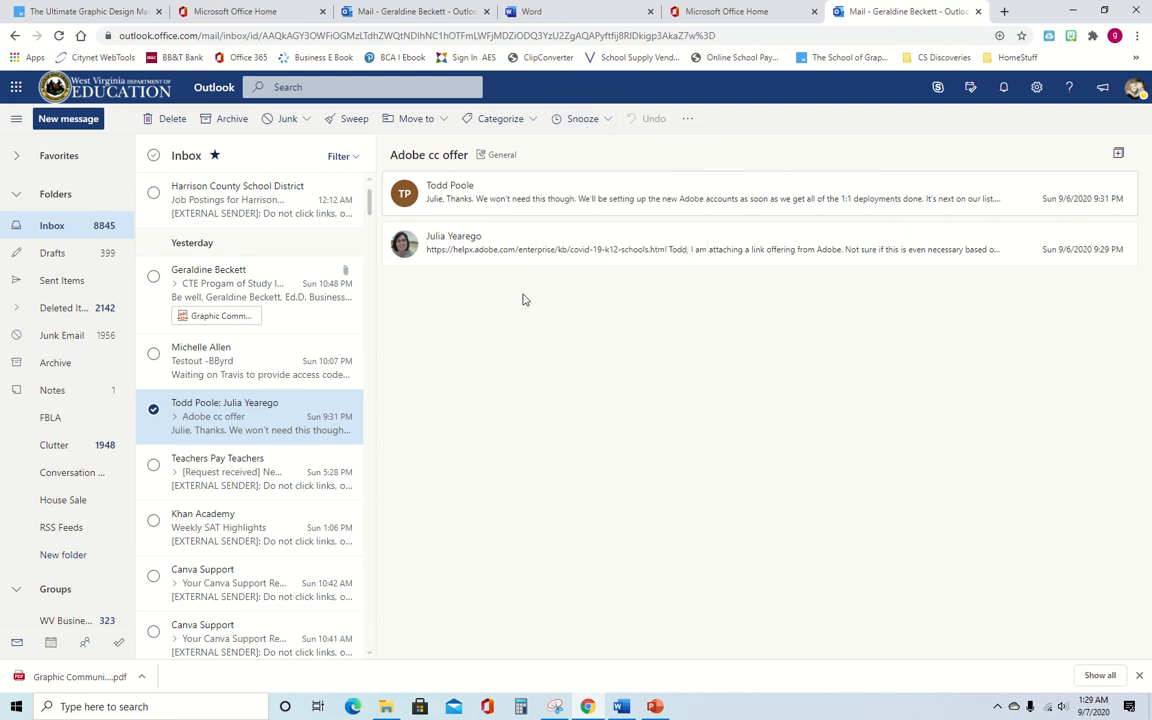
pyautogui.click(687, 119)
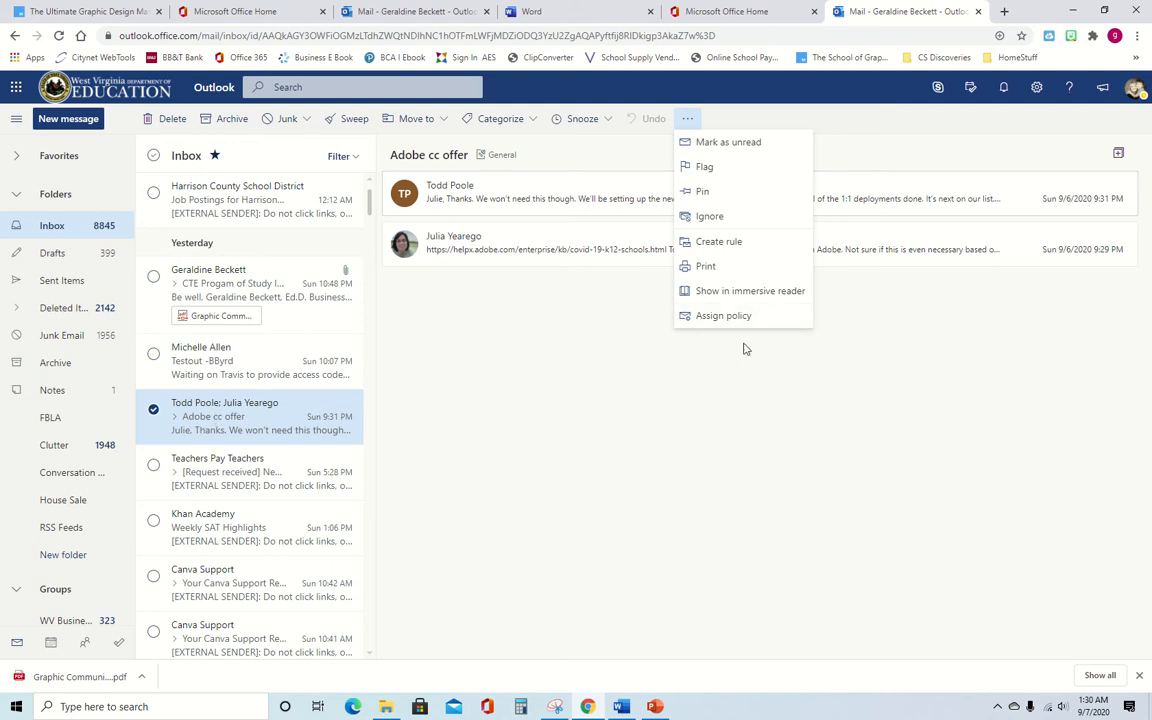
pyautogui.click(522, 314)
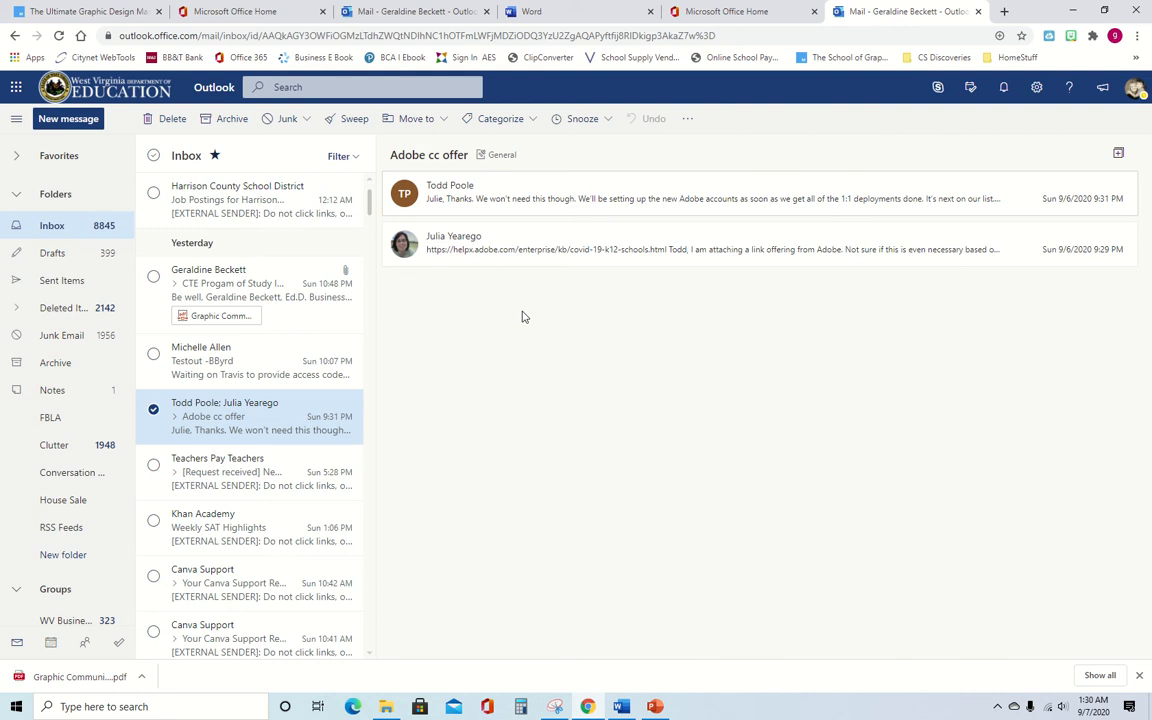
pyautogui.click(153, 410)
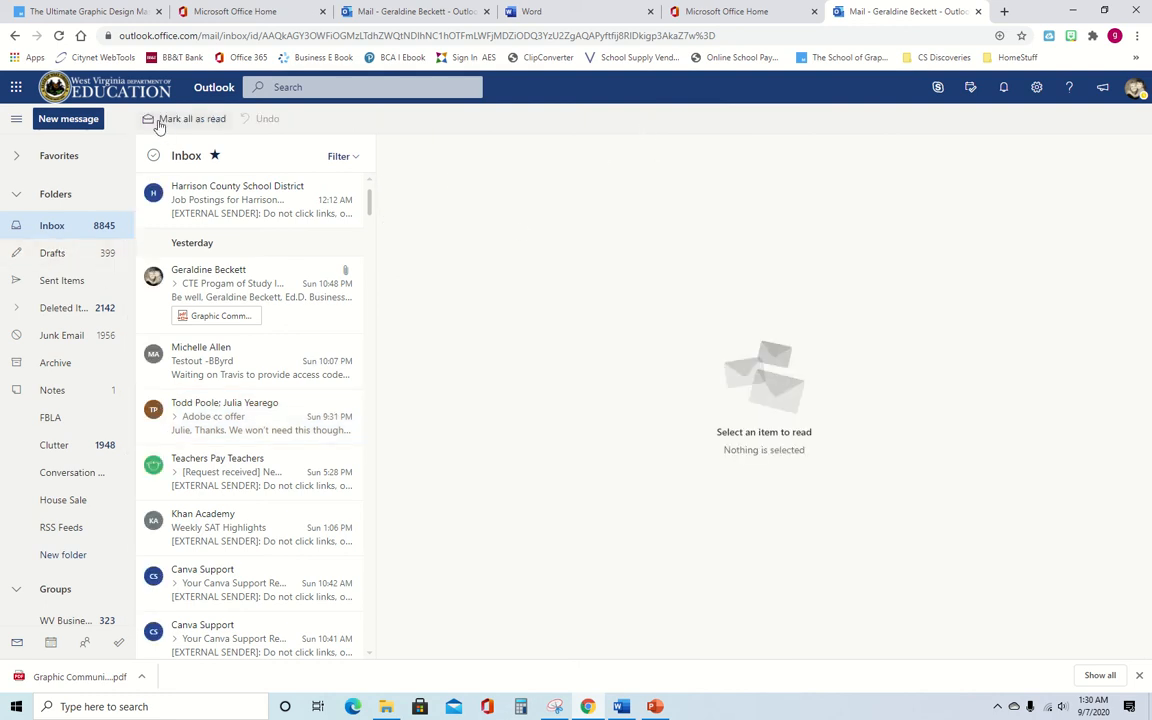
# - Open the 'CTE Progam of Study Info Sheet' message and show the My Day calendar scrolled to the afternoon
pyautogui.click(212, 287)
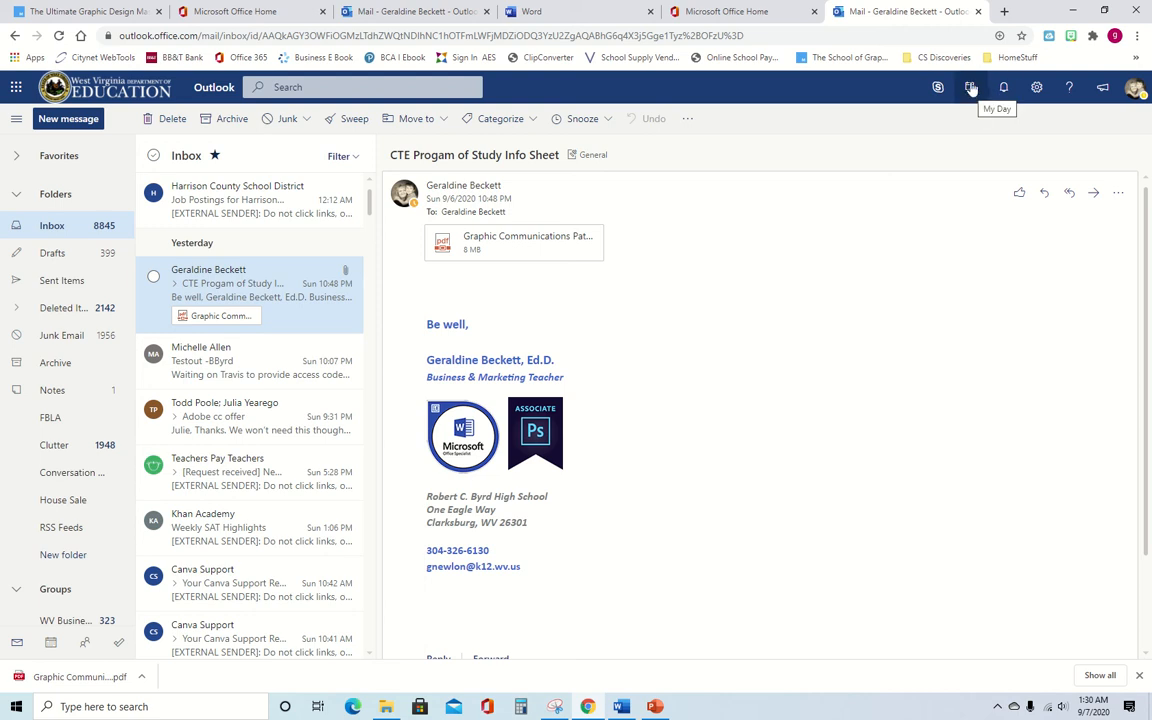
pyautogui.click(970, 88)
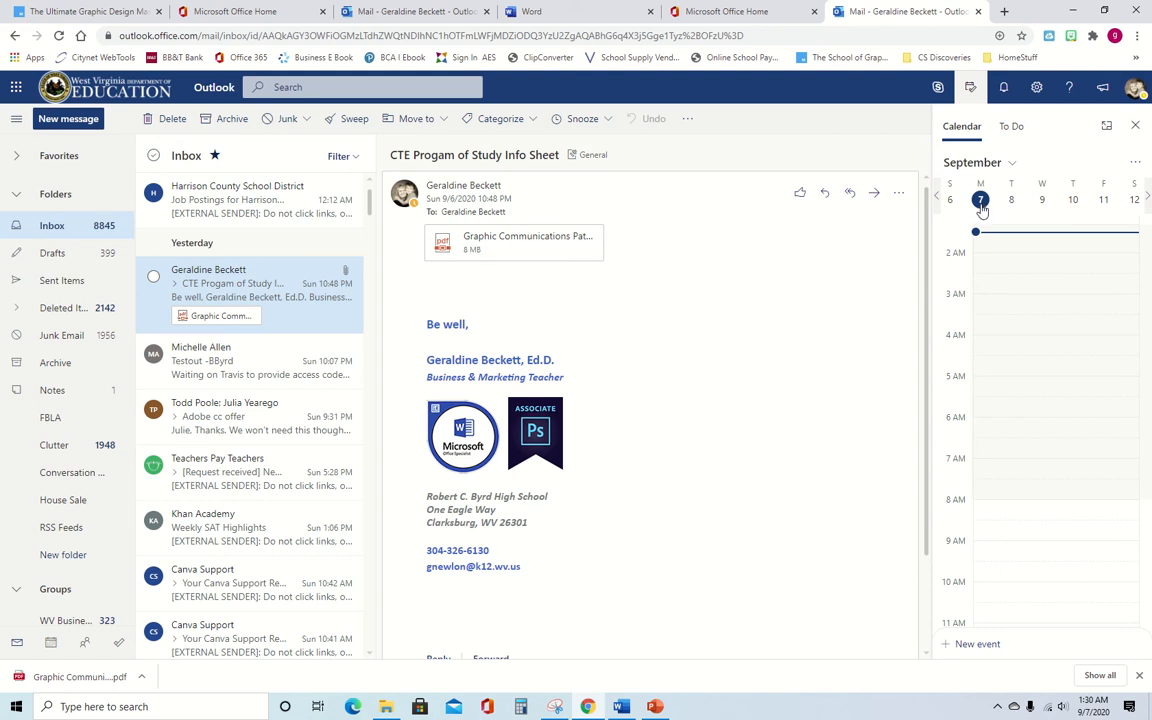
pyautogui.scroll(-2, 1036, 425)
pyautogui.scroll(-5, 1036, 425)
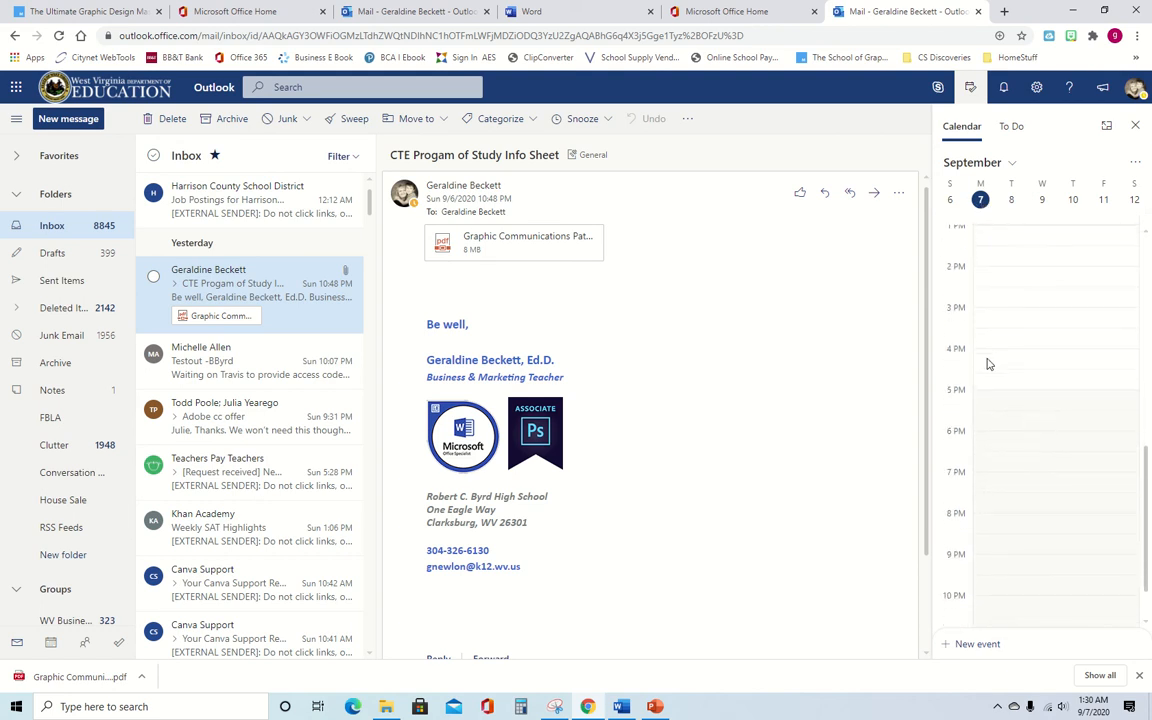
# - In My Day, create and save a 4:00–4:30 PM meeting event with a rental-work description
pyautogui.click(987, 364)
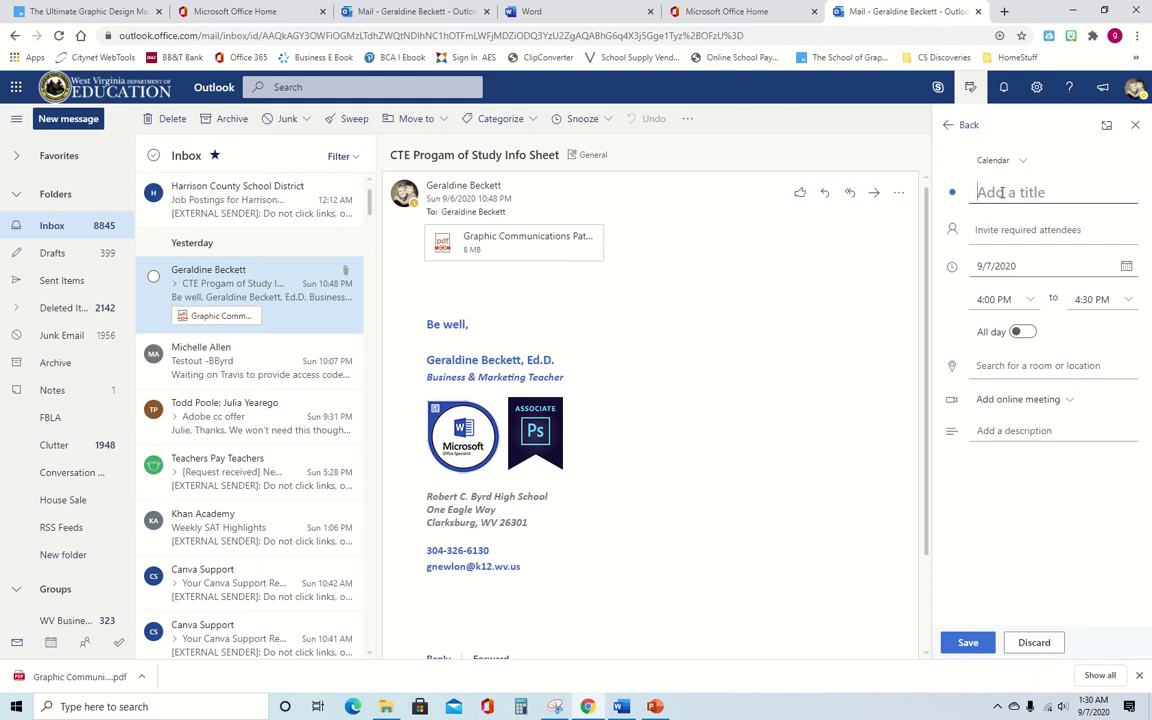
pyautogui.write('Meet Bert')
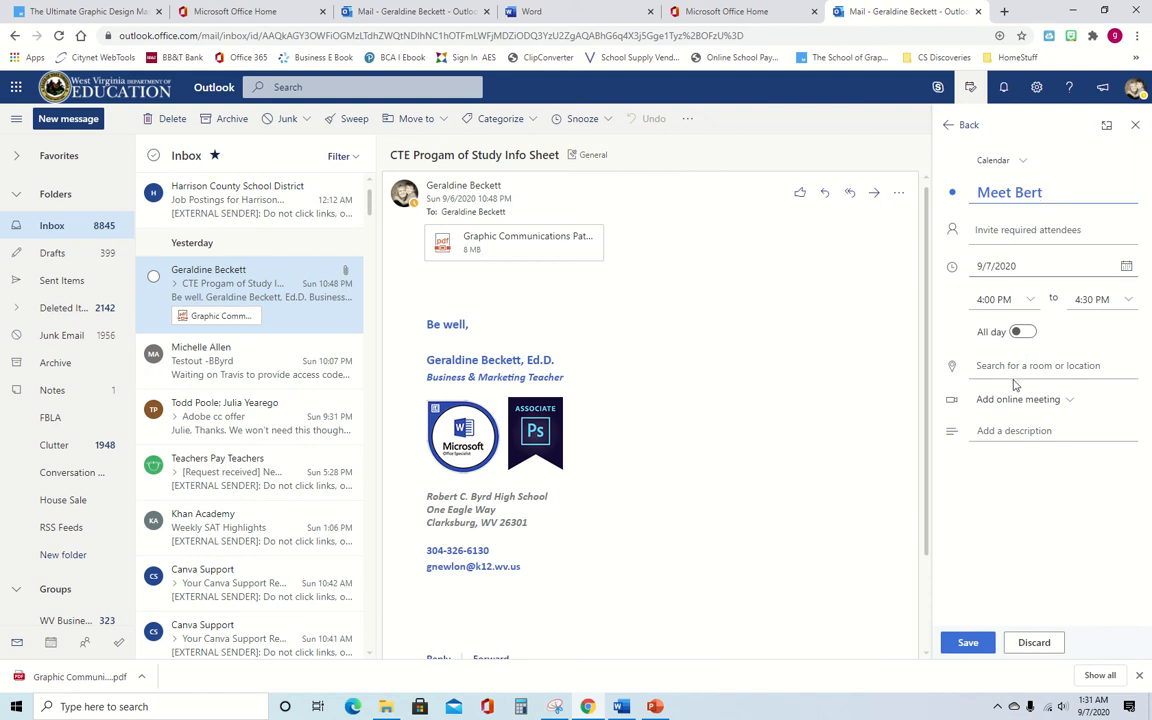
pyautogui.click(1010, 433)
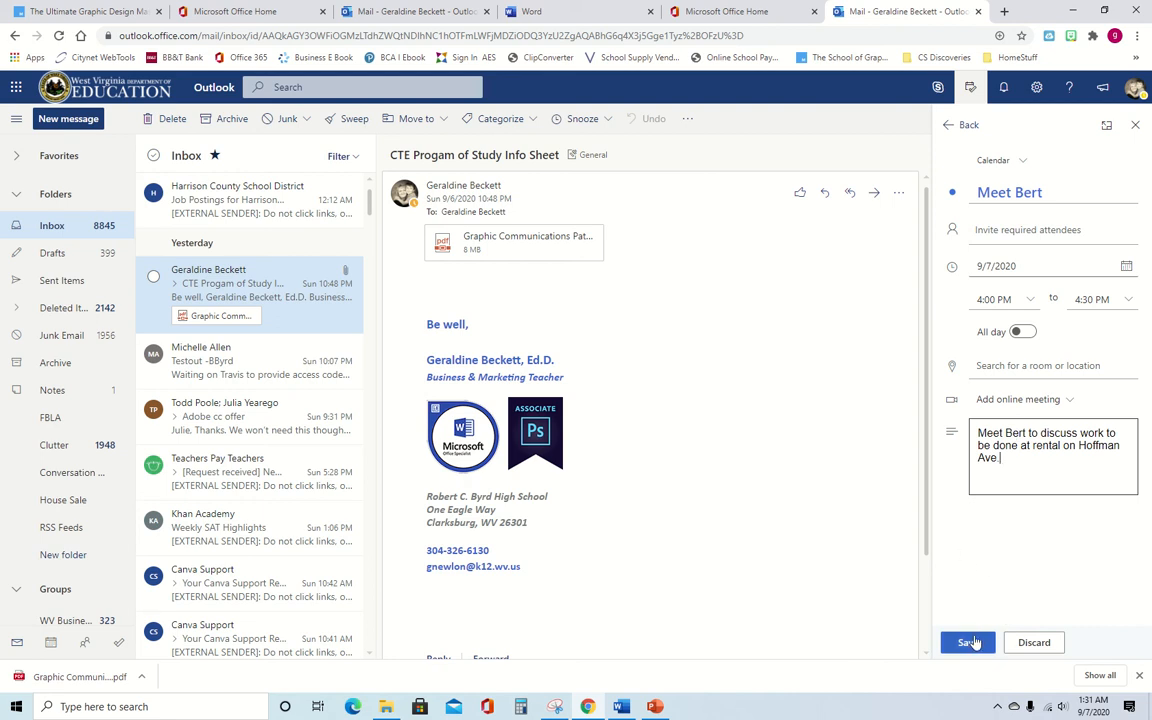
pyautogui.click(966, 643)
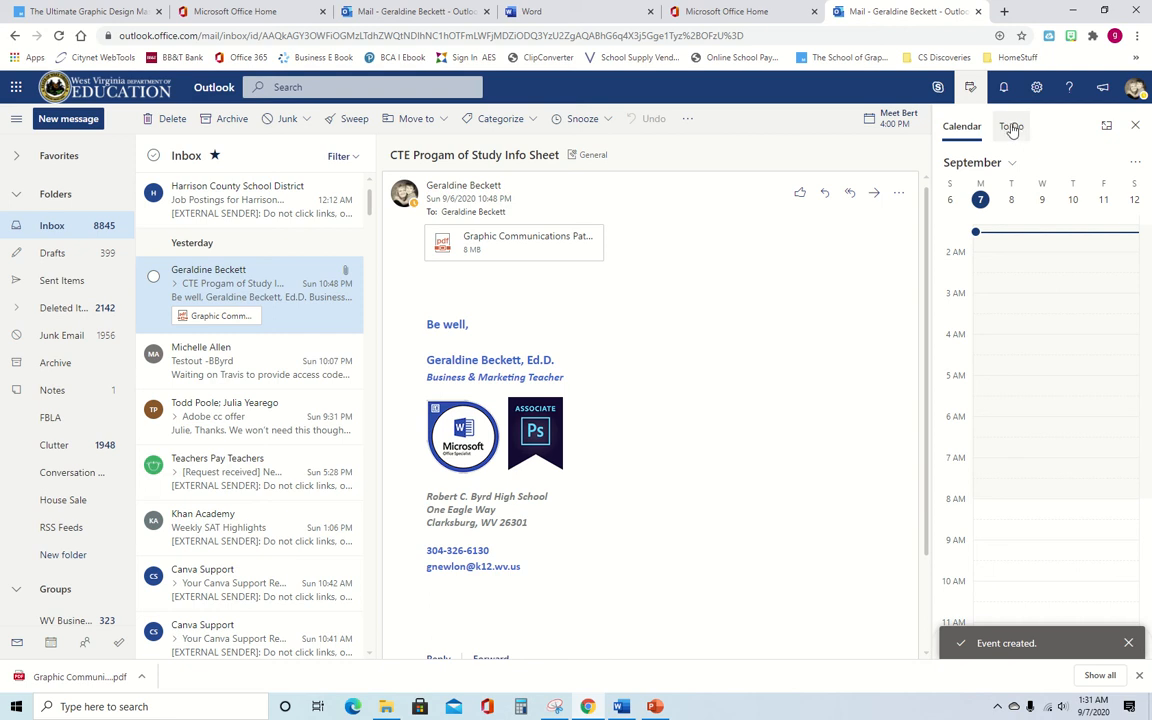
# - In the To Do list, complete 'print reports' and 'paint the walls', toggling recently completed tasks
pyautogui.click(1012, 128)
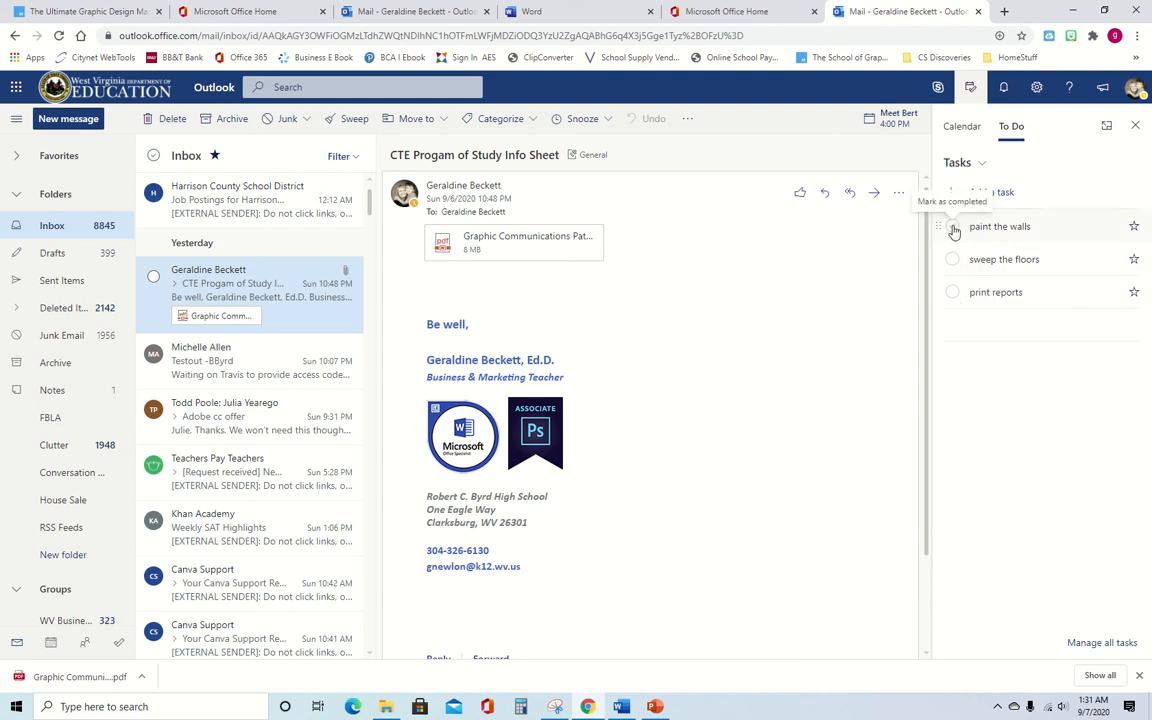
pyautogui.click(953, 293)
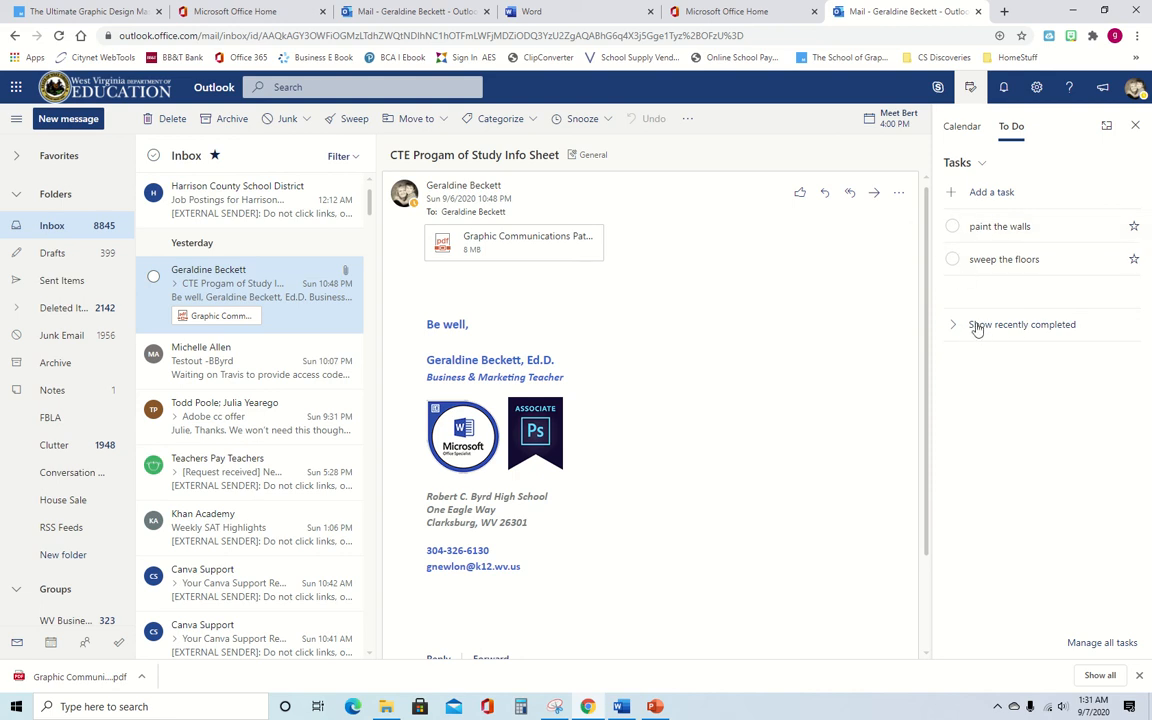
pyautogui.click(978, 330)
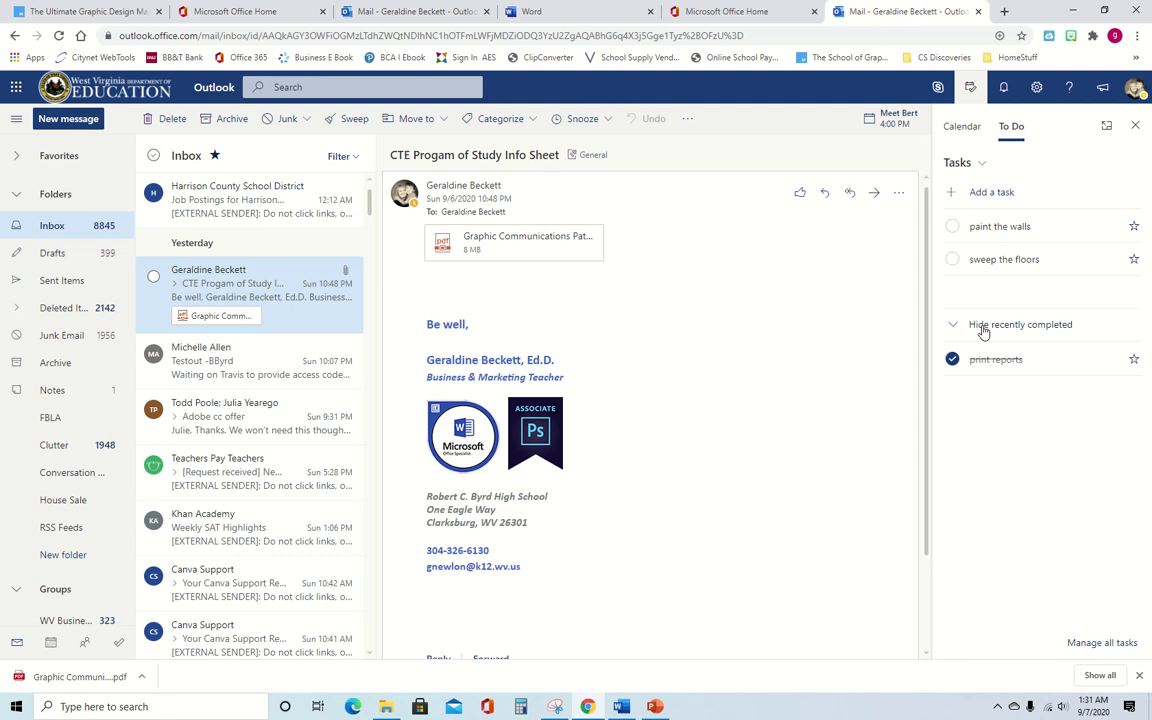
pyautogui.click(983, 330)
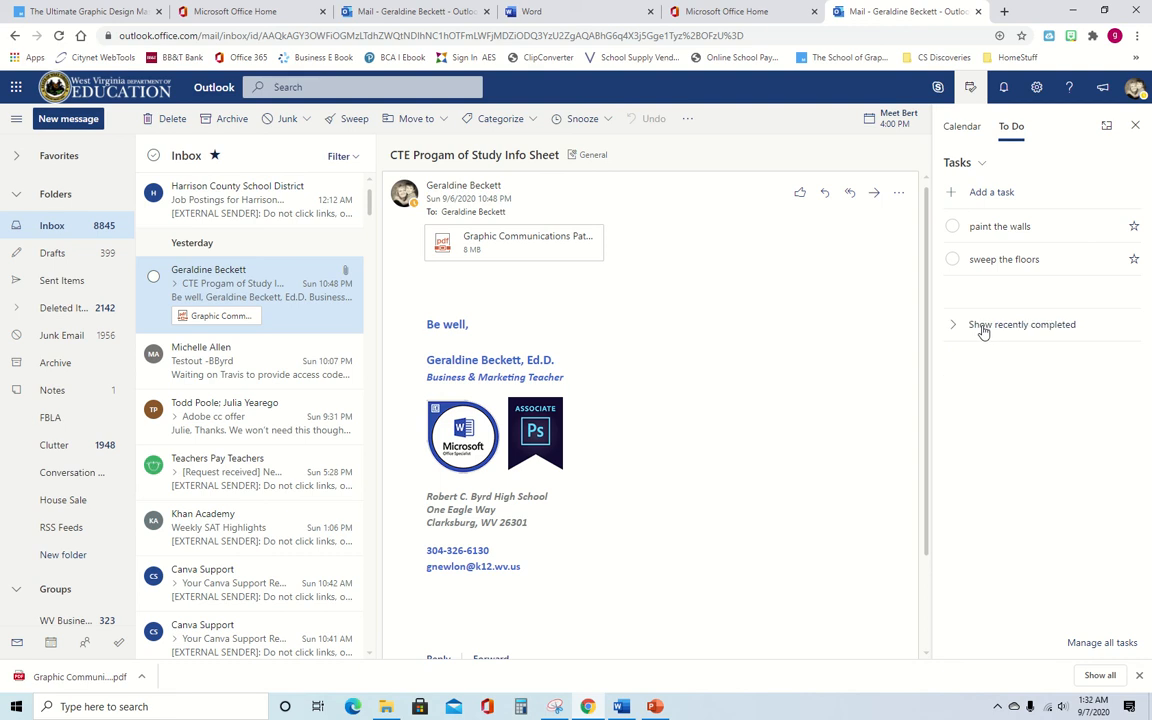
pyautogui.click(953, 228)
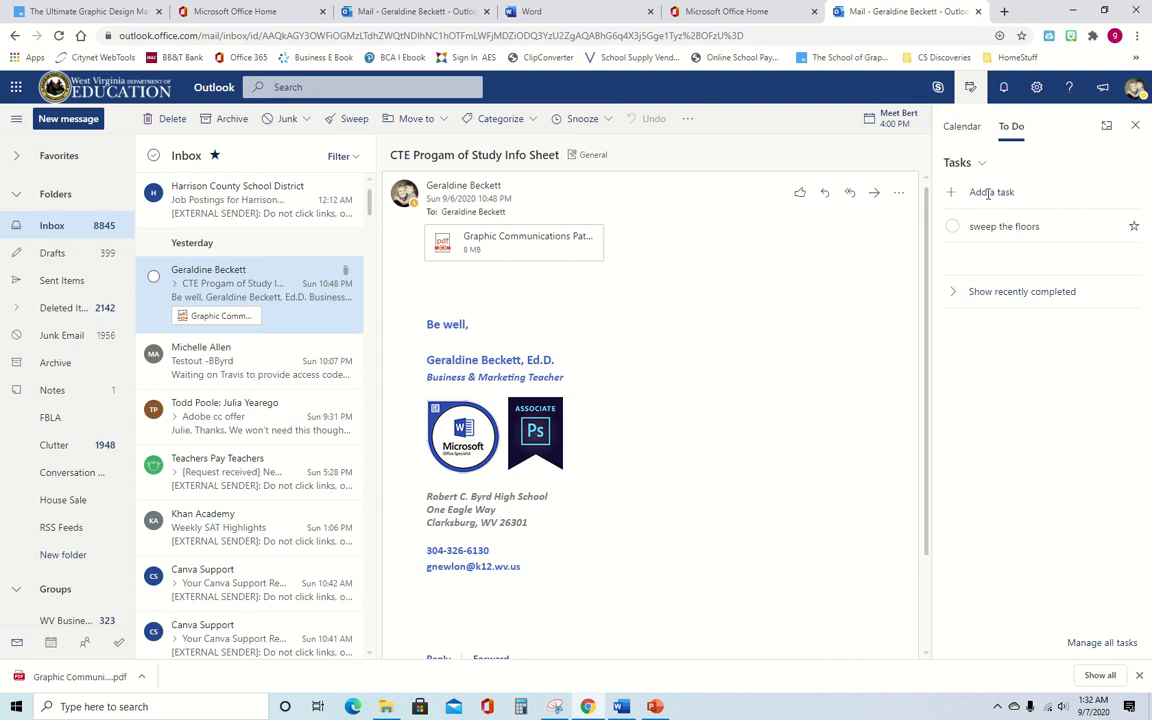
pyautogui.click(955, 197)
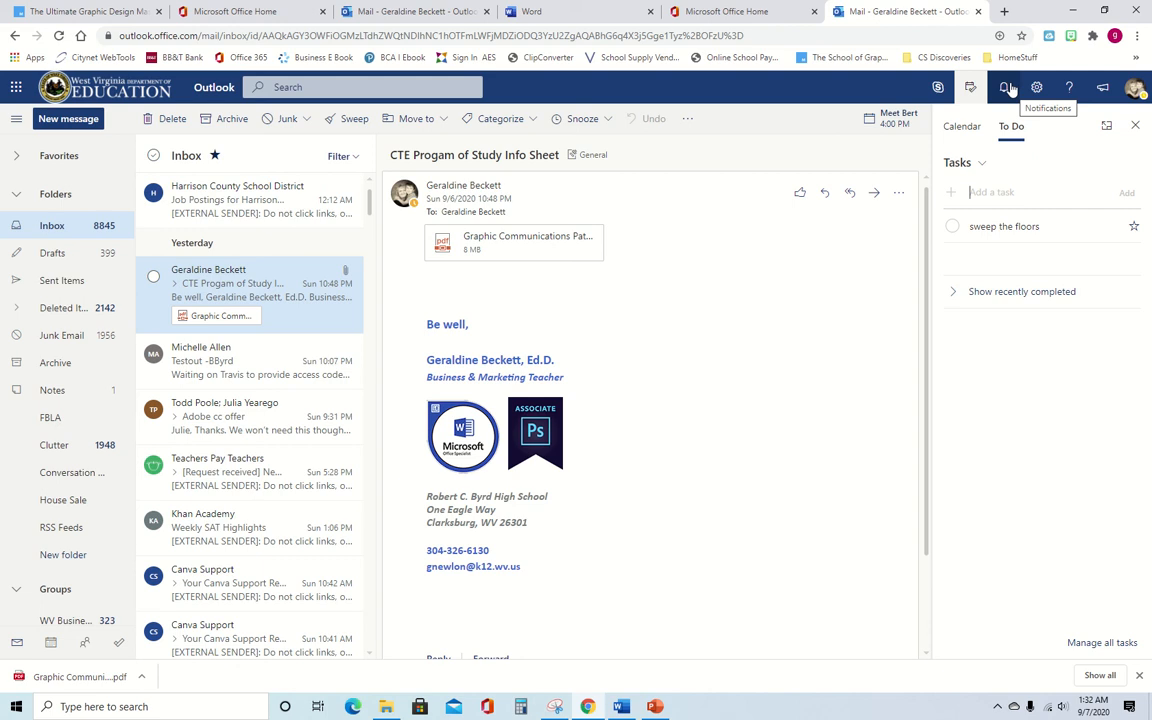
# - Close the task pane, check notifications, Help and What's new, then close that pane
pyautogui.click(1137, 132)
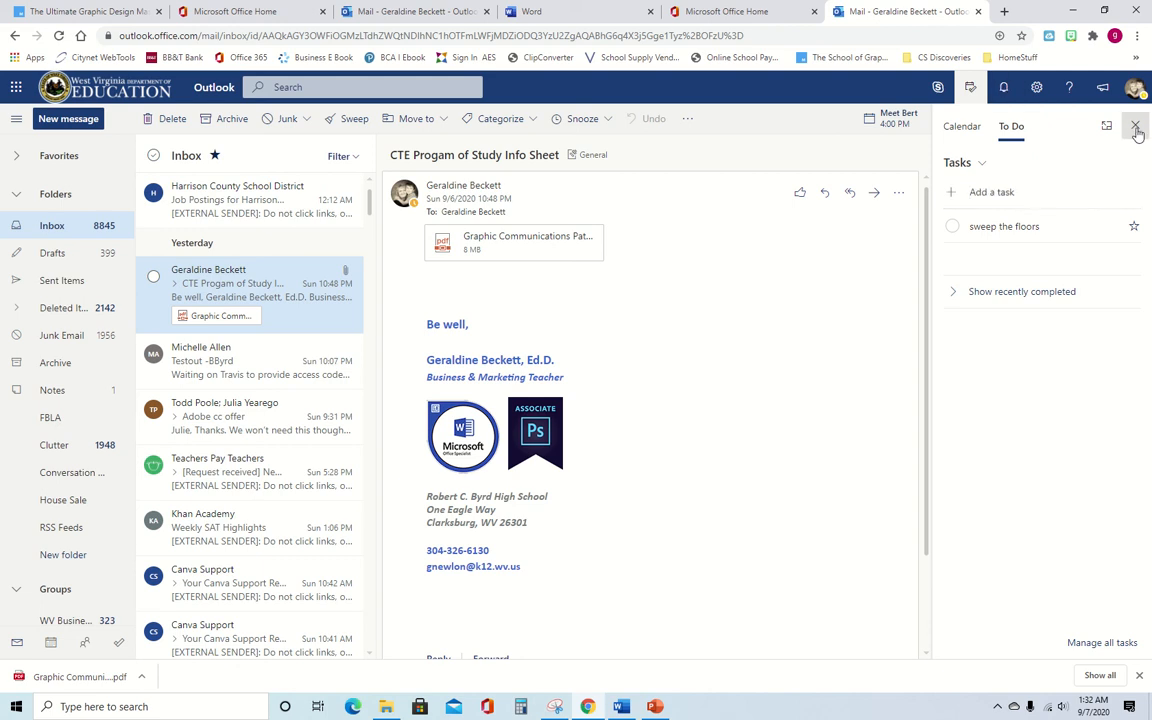
pyautogui.click(1004, 88)
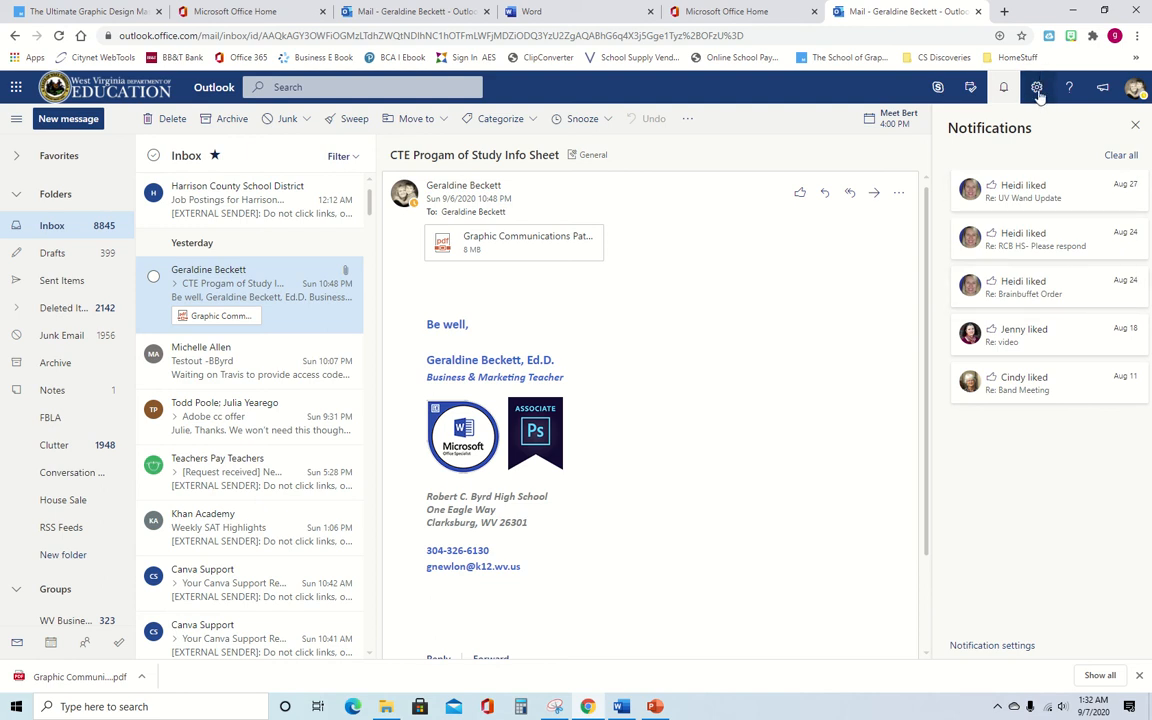
pyautogui.click(1070, 89)
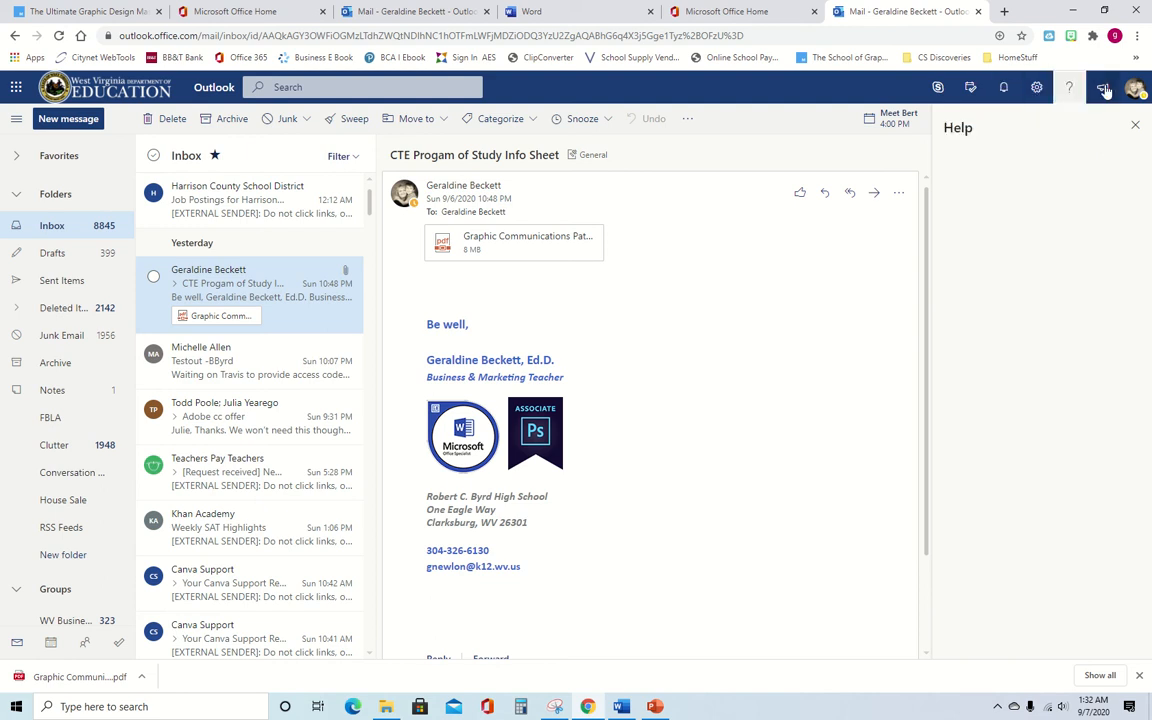
pyautogui.click(1104, 89)
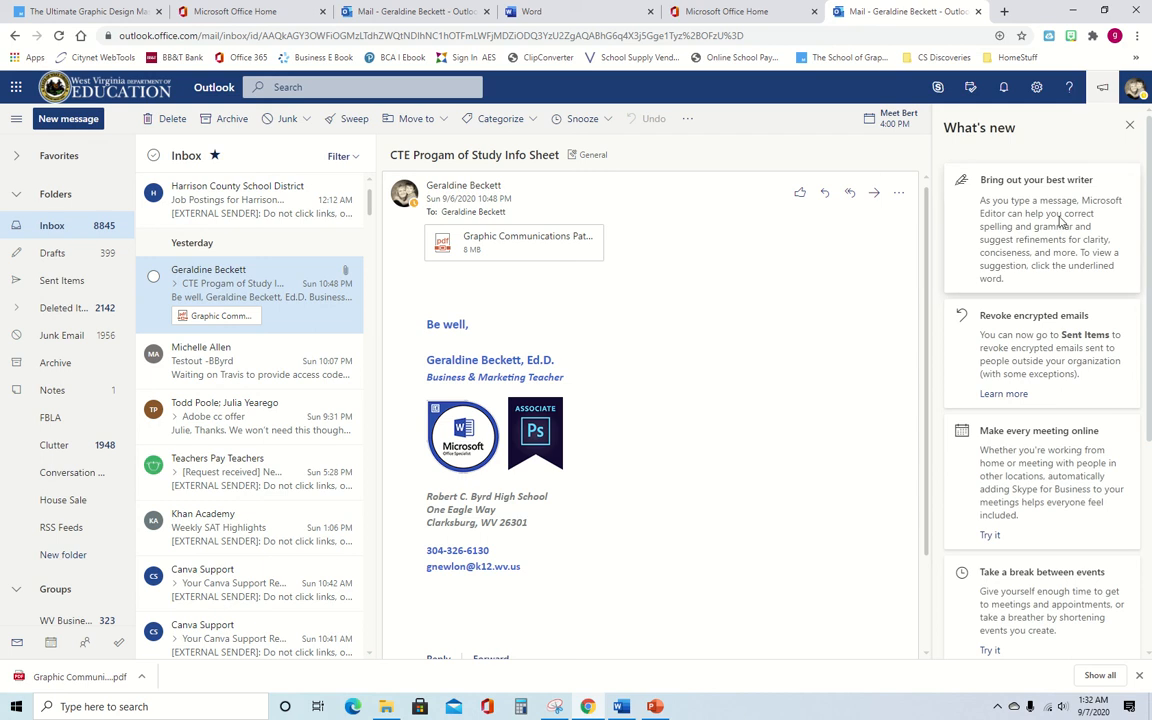
pyautogui.click(1129, 126)
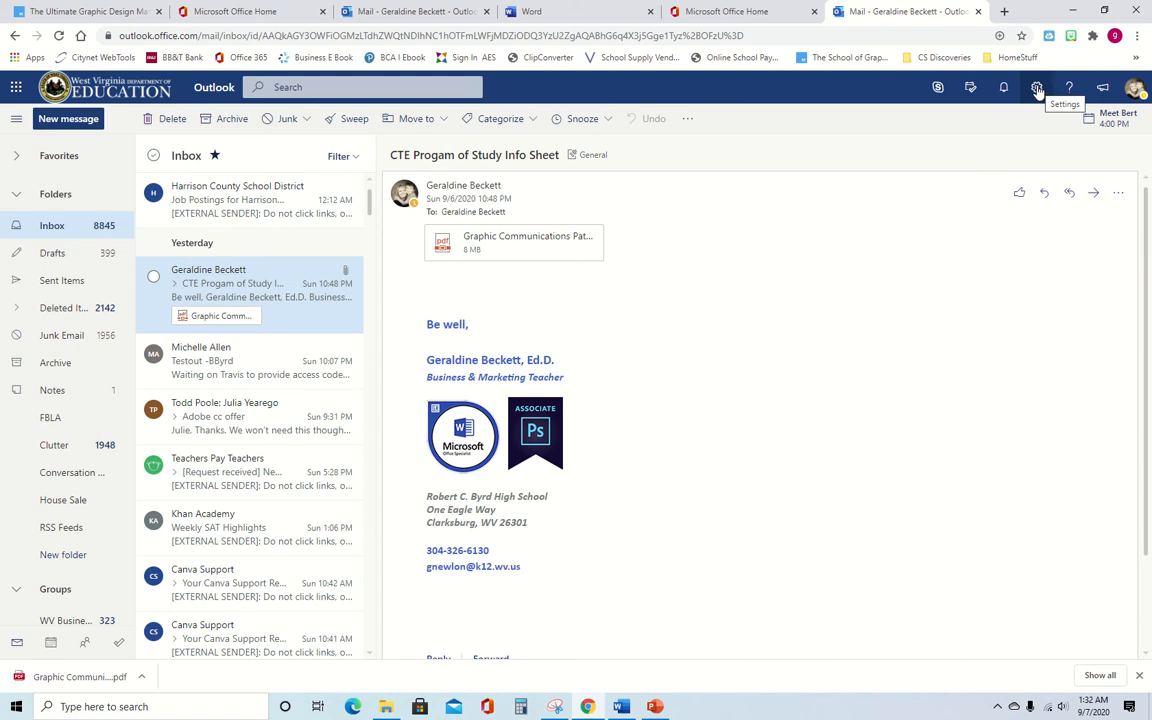
# - Turn dark mode on and then back off in quick settings
pyautogui.click(1037, 89)
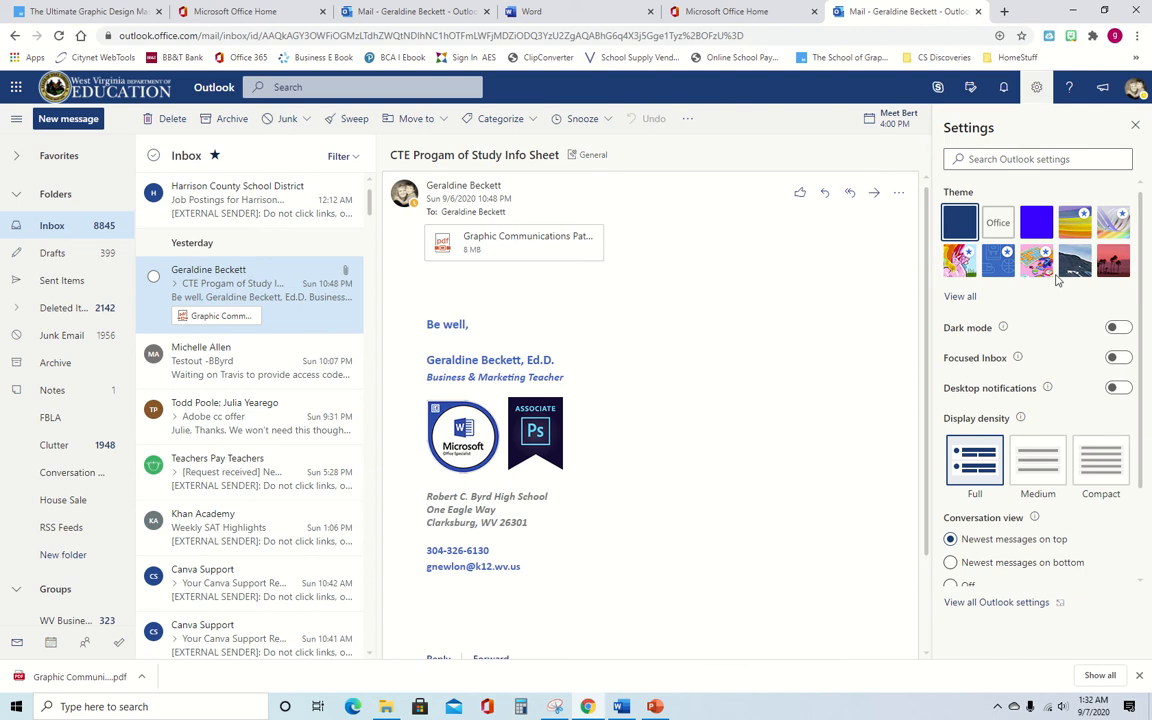
pyautogui.click(1120, 330)
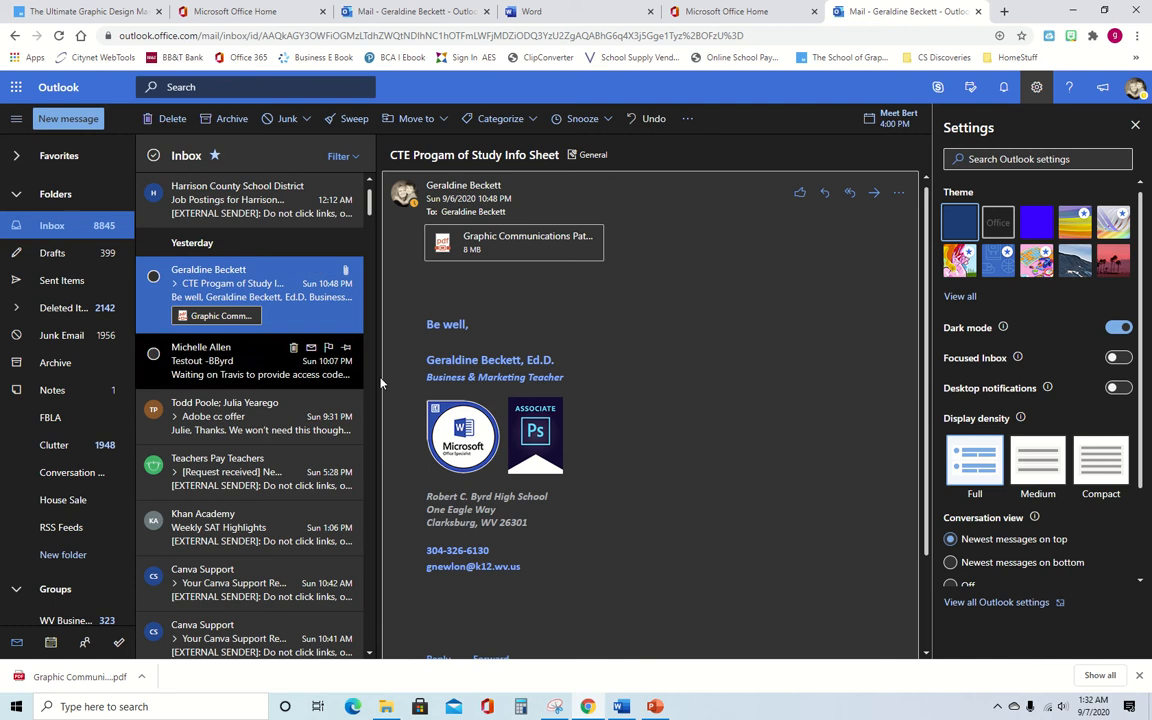
pyautogui.click(1115, 330)
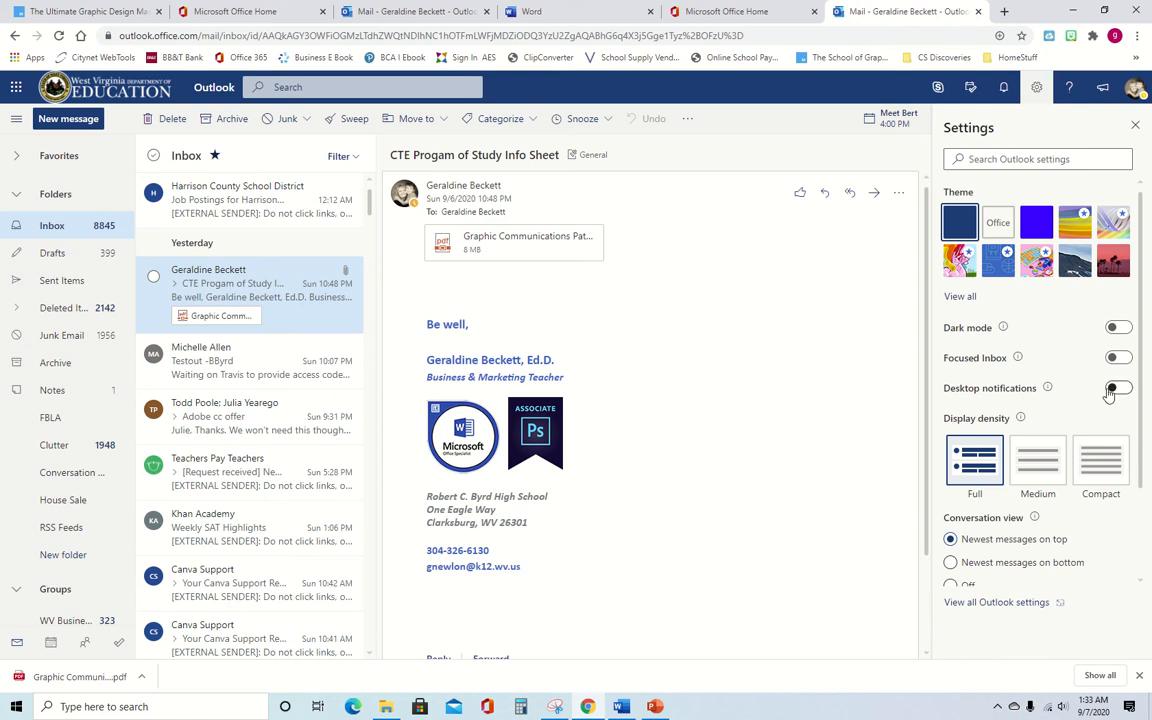
# - Open View all Outlook settings at the Mail Layout page
pyautogui.scroll(-2, 1016, 445)
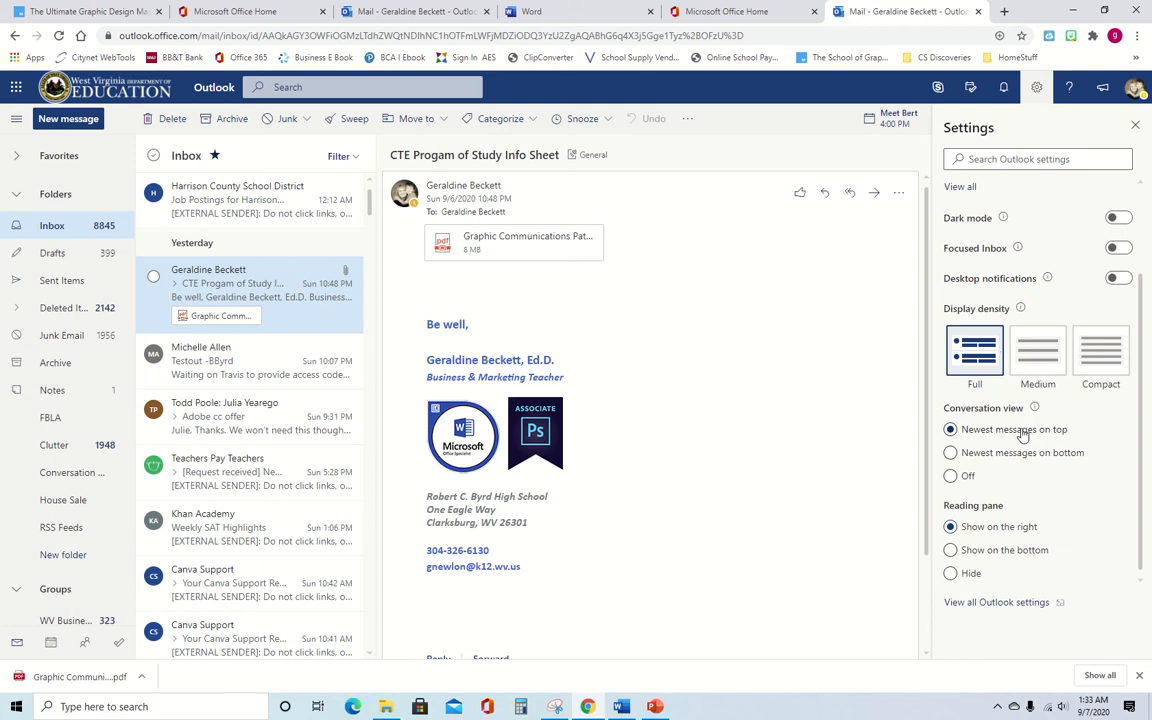
pyautogui.scroll(2, 1022, 435)
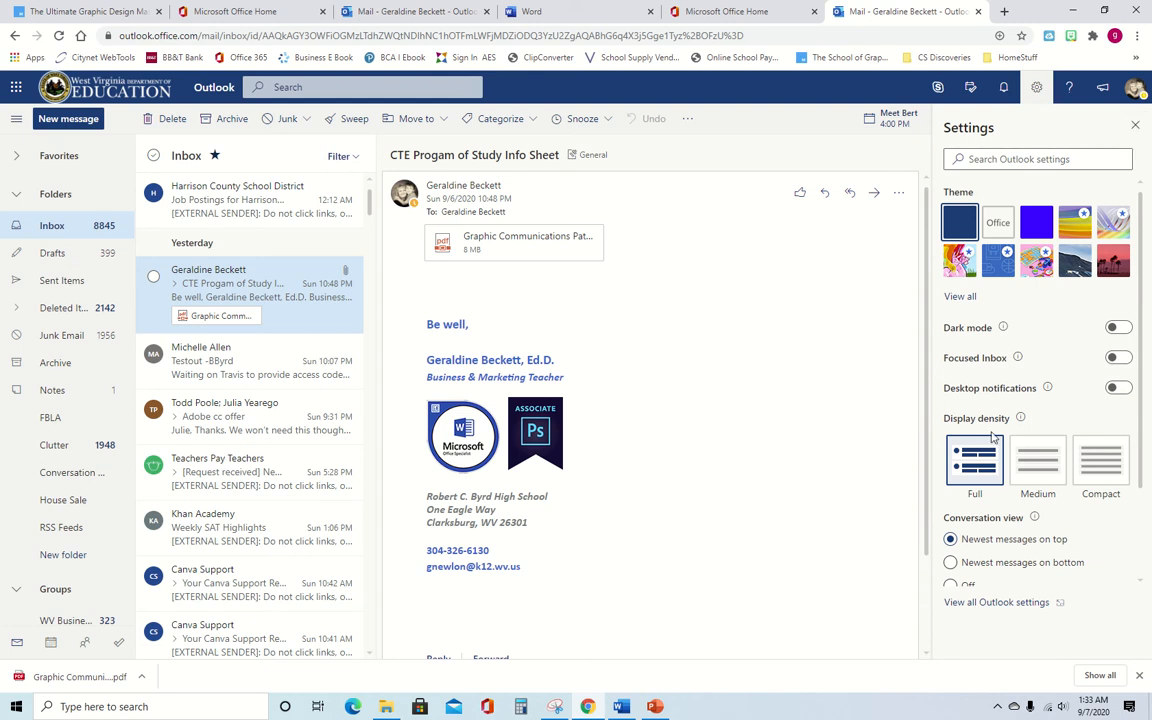
pyautogui.scroll(-2, 1010, 490)
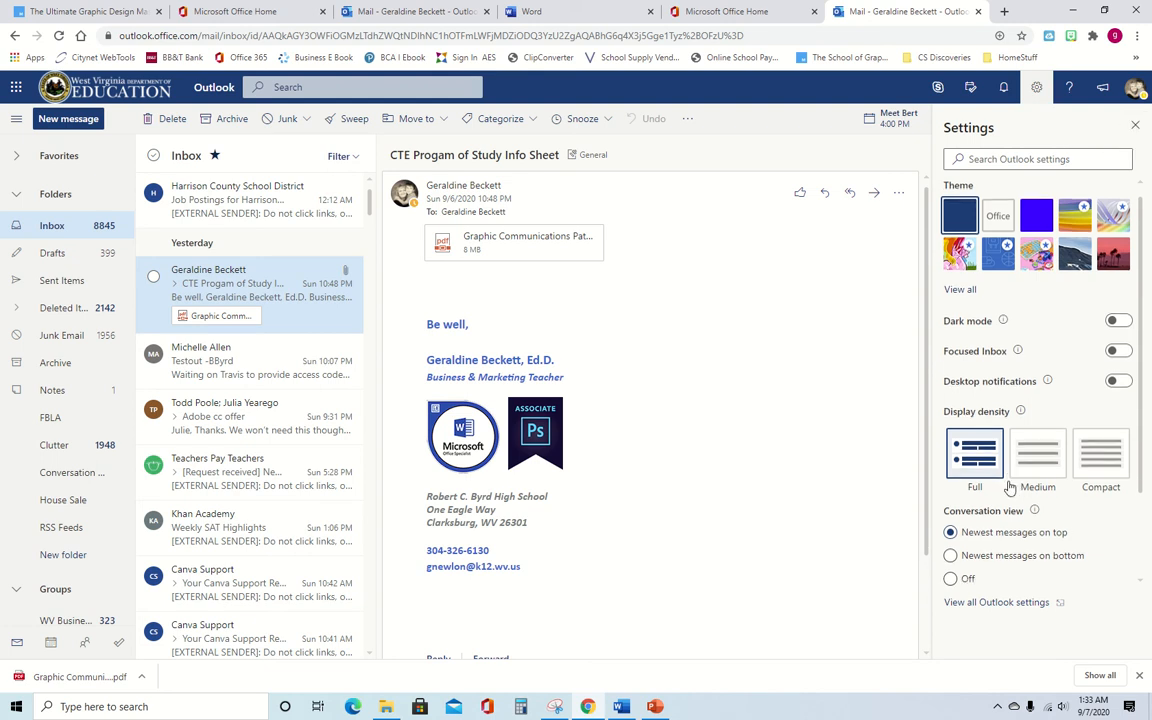
pyautogui.click(1000, 603)
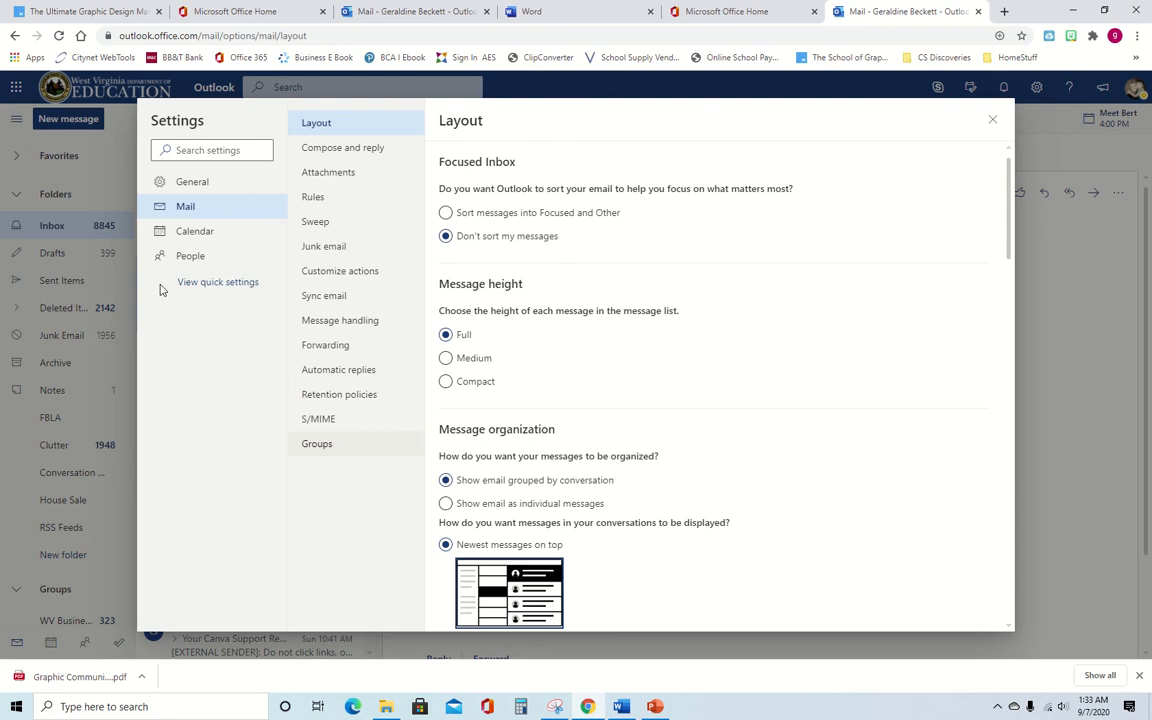
# - Review General language settings, then go to Appearance, discarding the unsaved language change
pyautogui.click(197, 185)
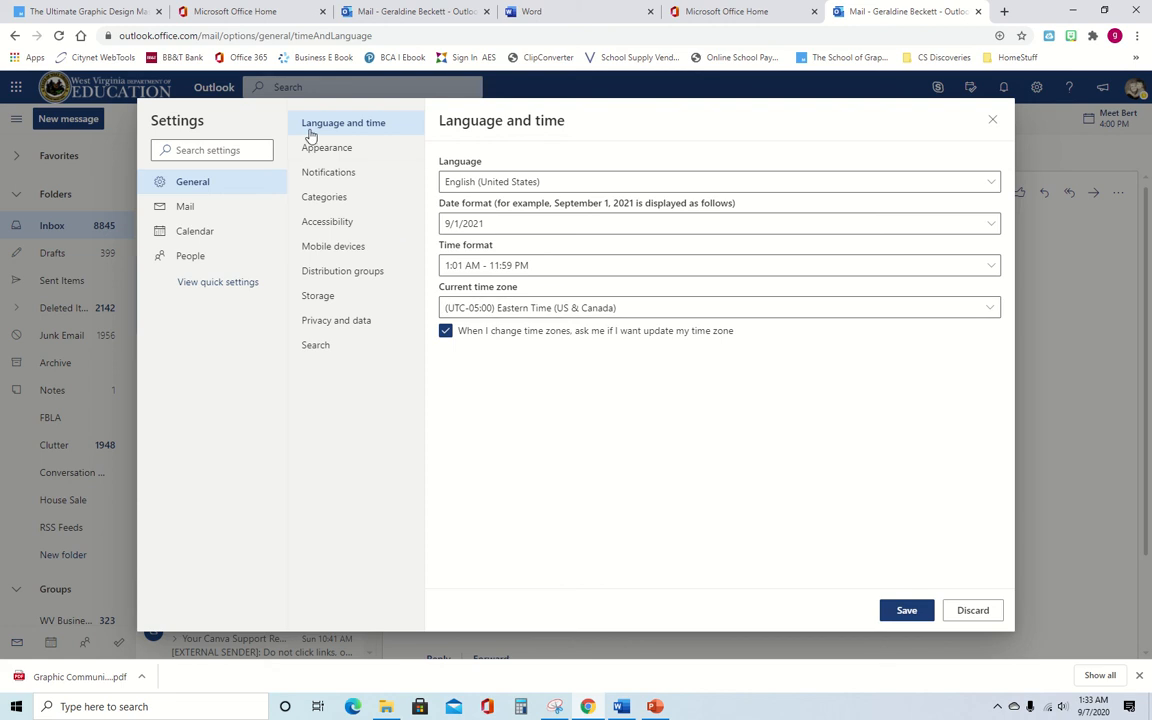
pyautogui.click(336, 149)
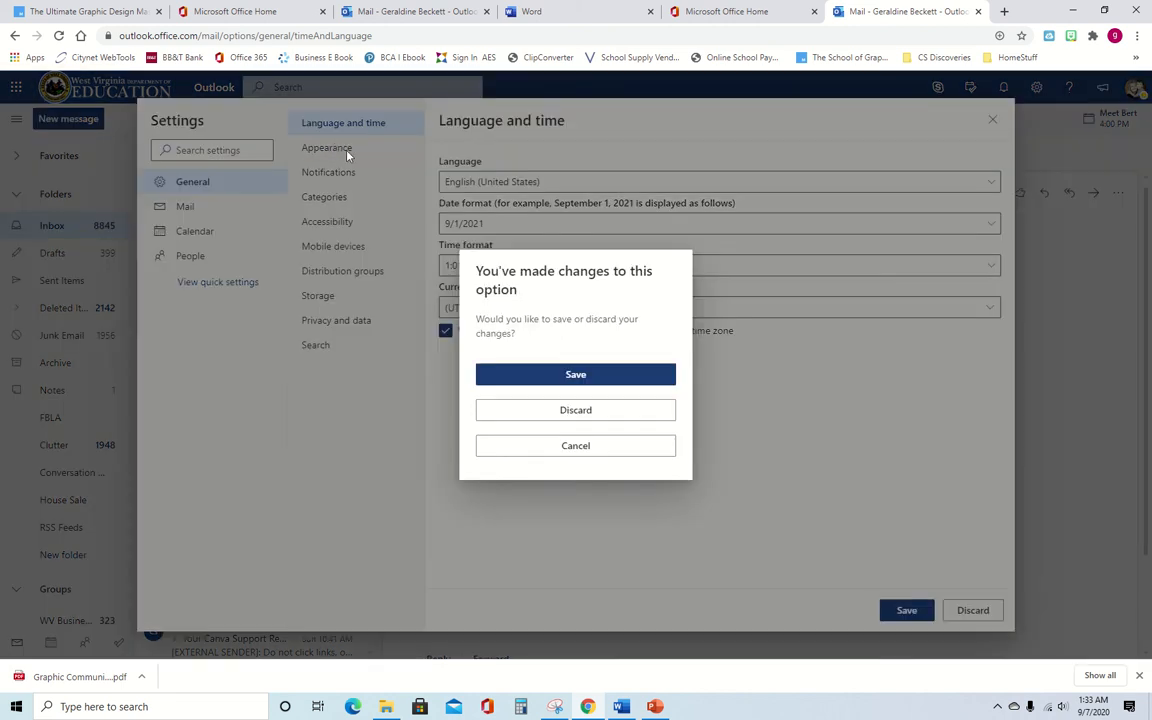
pyautogui.click(583, 413)
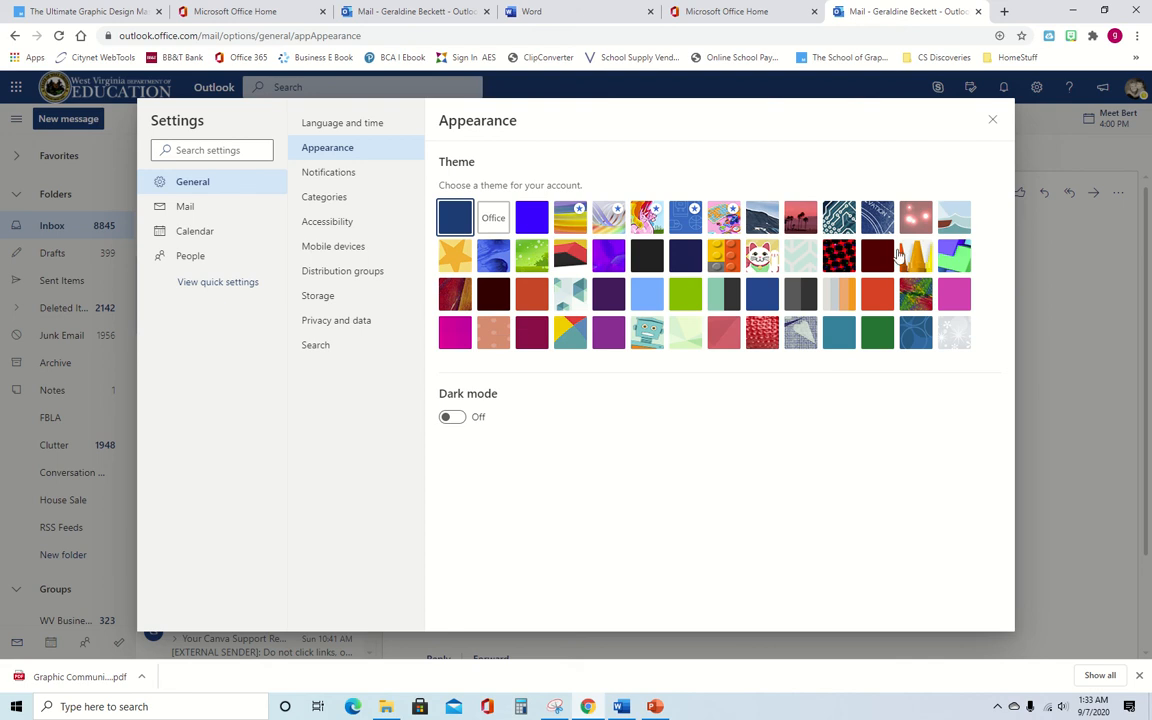
# - Look over the Notifications settings, then return to the Mail settings
pyautogui.click(337, 174)
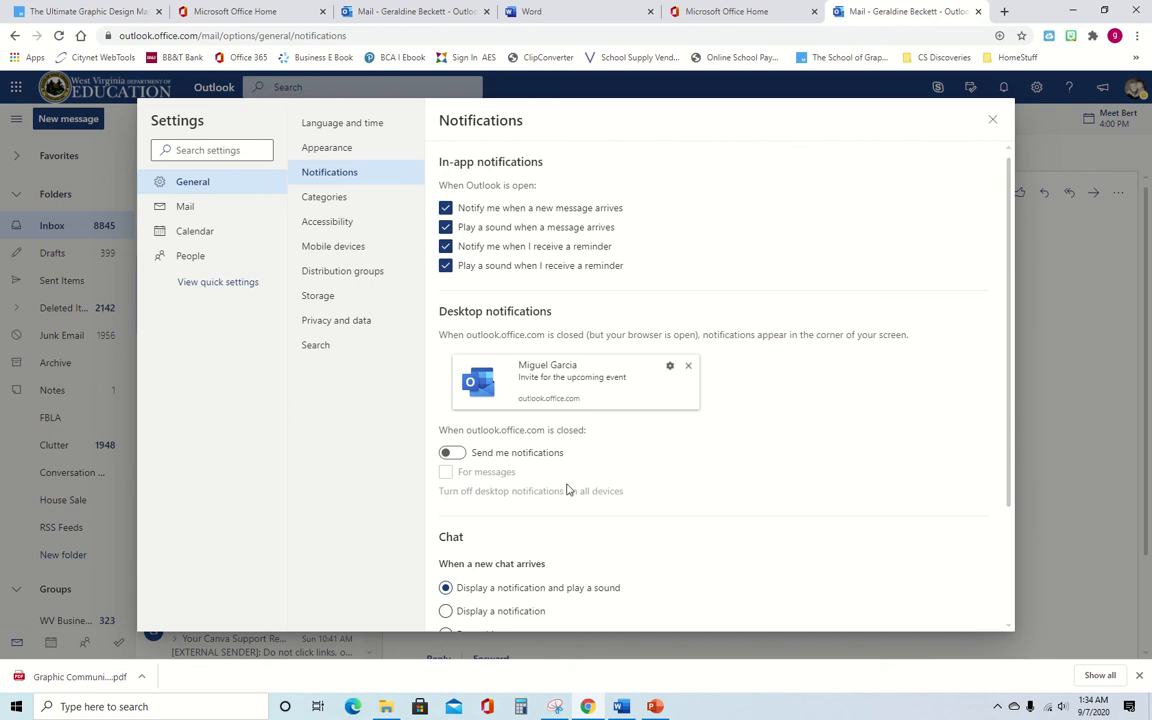
pyautogui.scroll(-3, 565, 488)
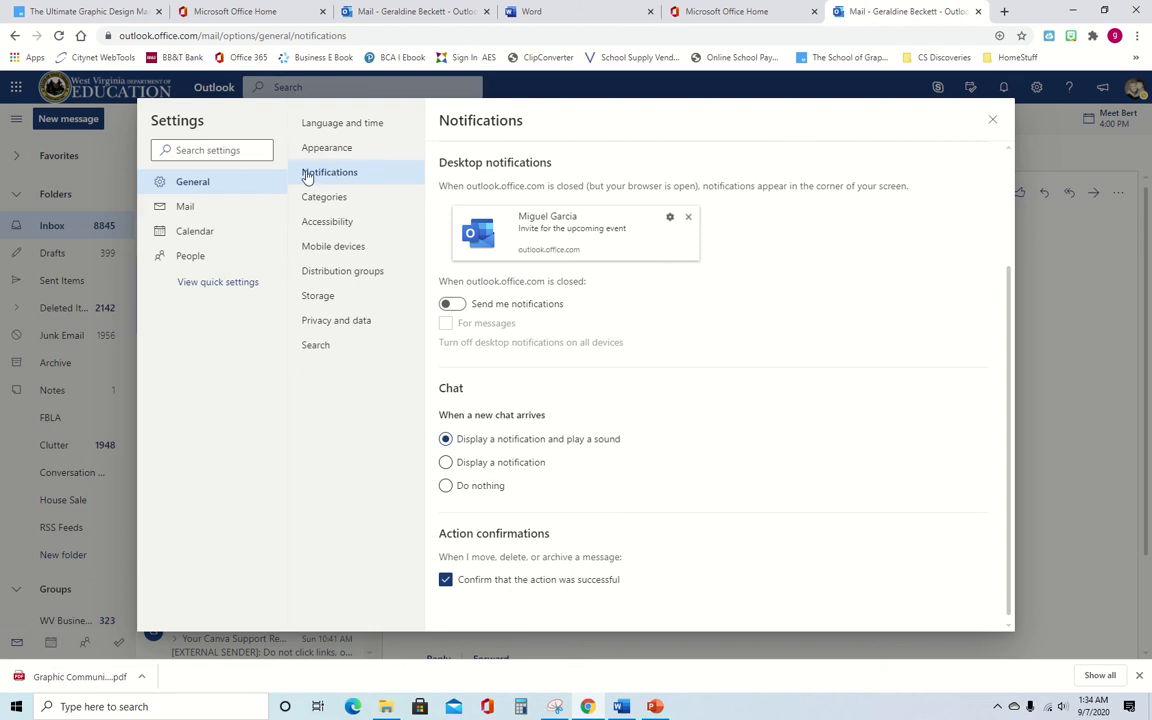
pyautogui.click(187, 207)
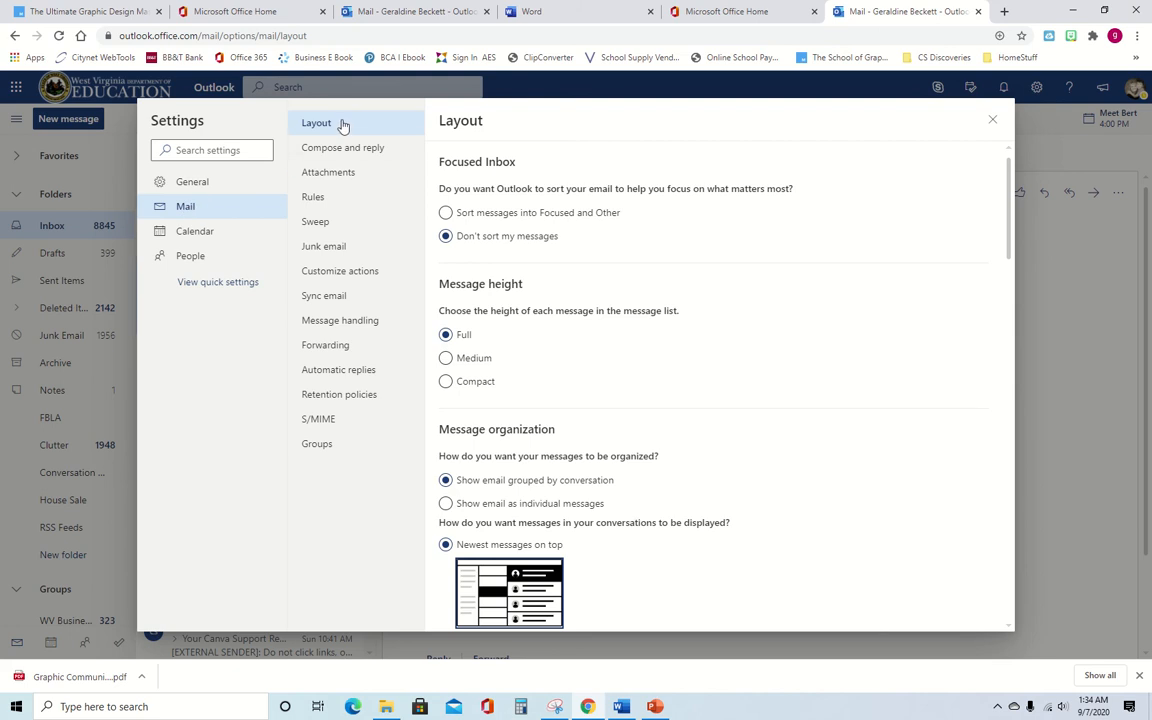
# - Switch conversation order to newest messages on the bottom, then back to top
pyautogui.scroll(-3, 543, 318)
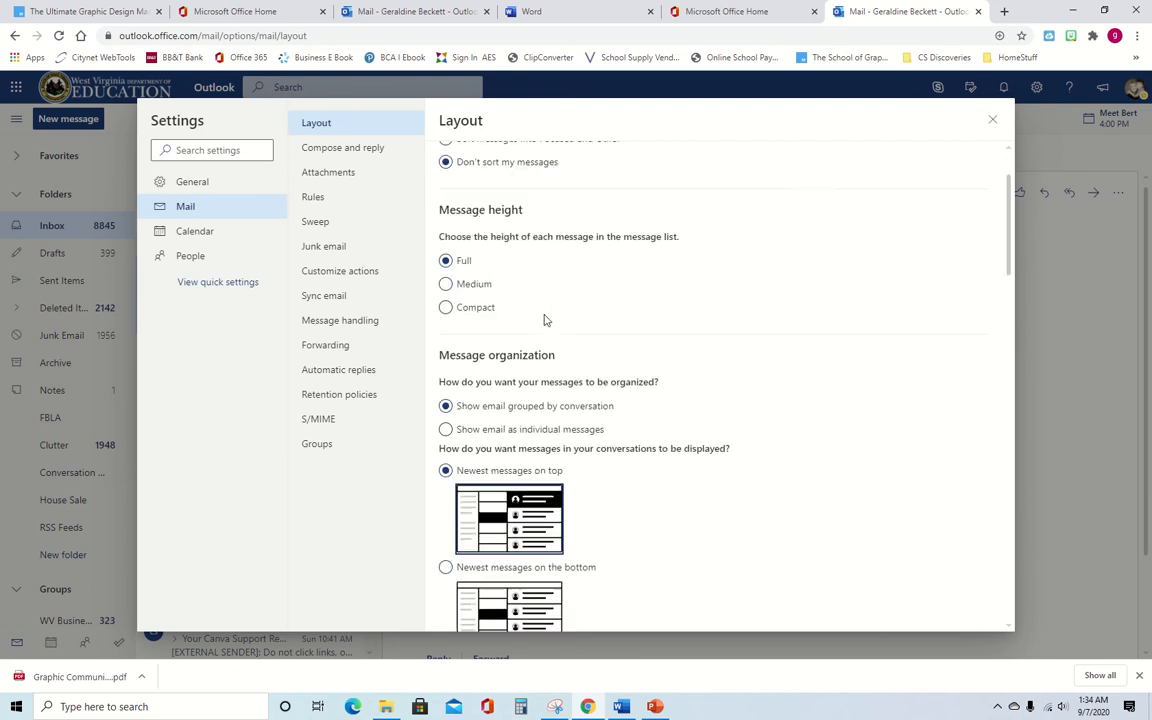
pyautogui.scroll(-1, 586, 319)
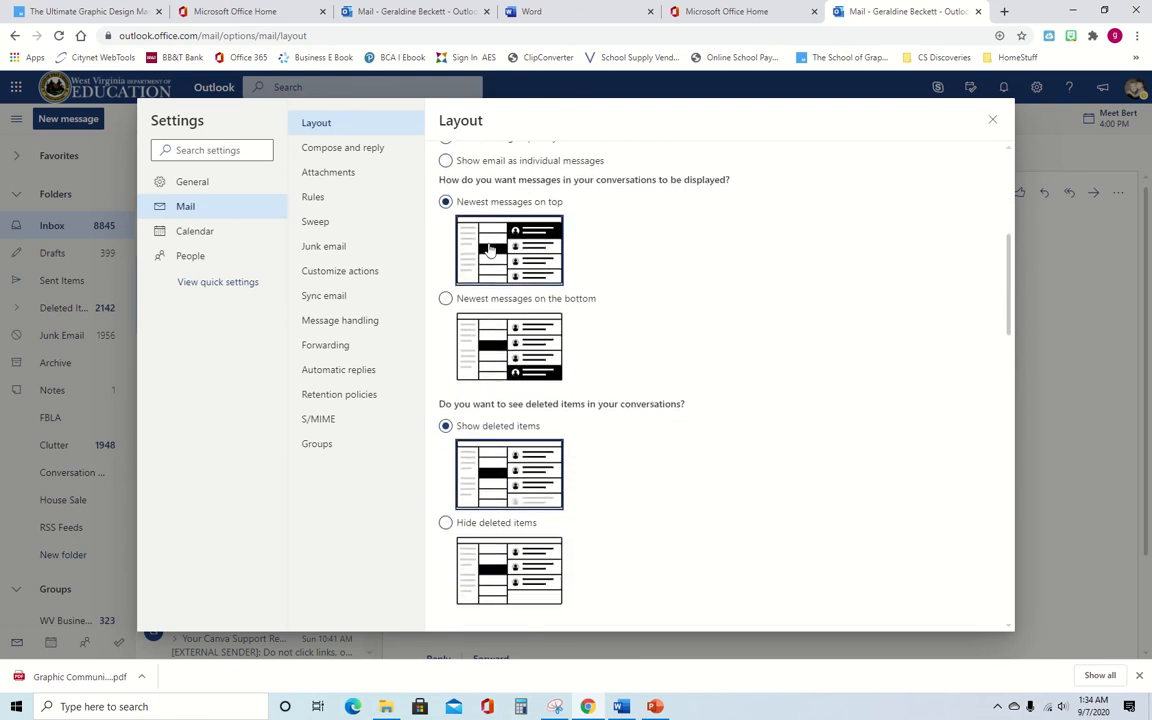
pyautogui.click(446, 299)
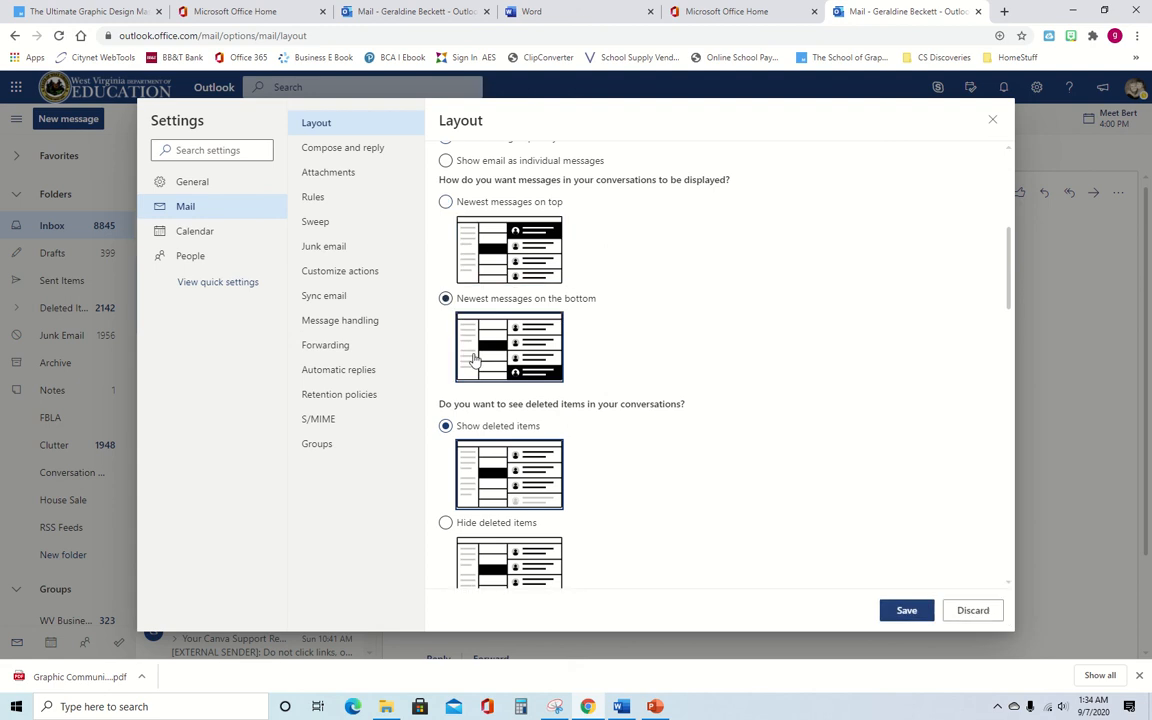
pyautogui.click(446, 203)
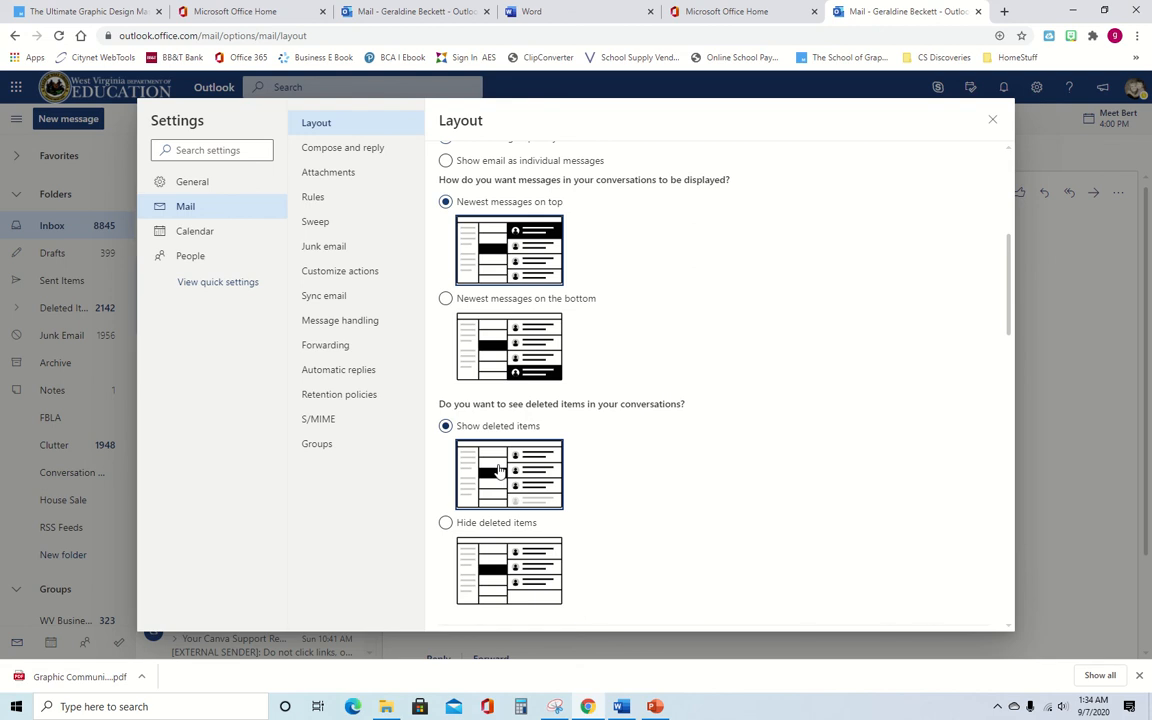
# - Open the Compose and reply settings showing the 'Be well,' signature
pyautogui.scroll(-5, 497, 470)
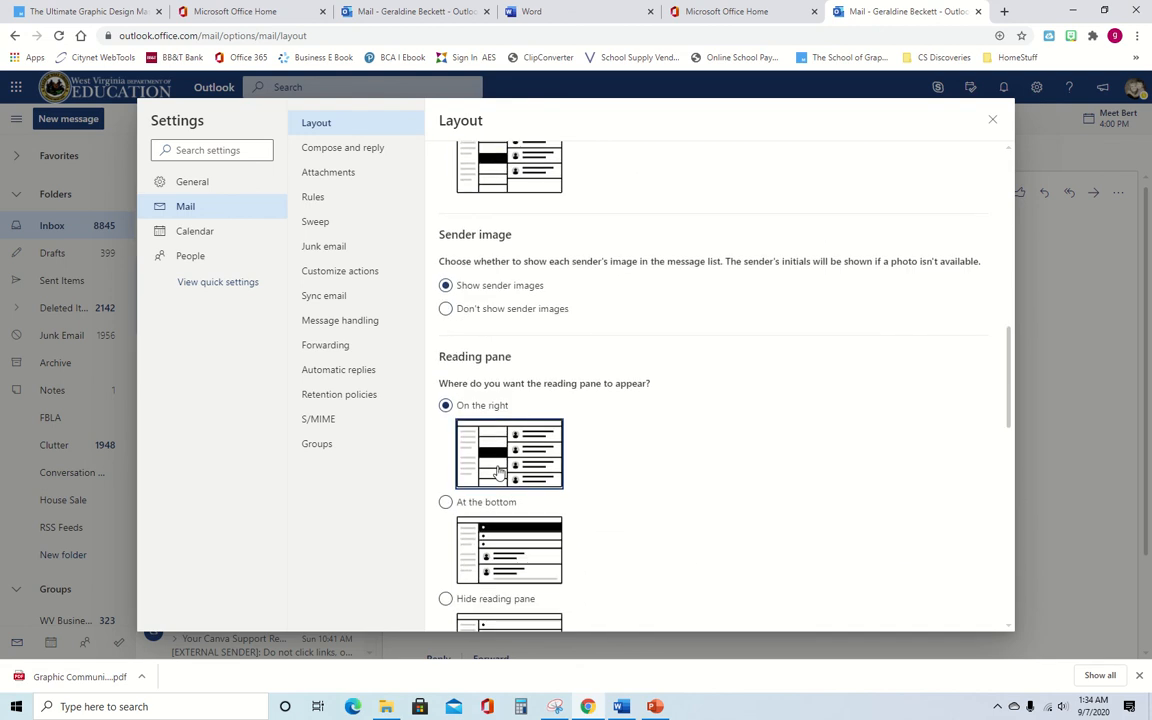
pyautogui.scroll(4, 499, 472)
pyautogui.scroll(-5, 500, 465)
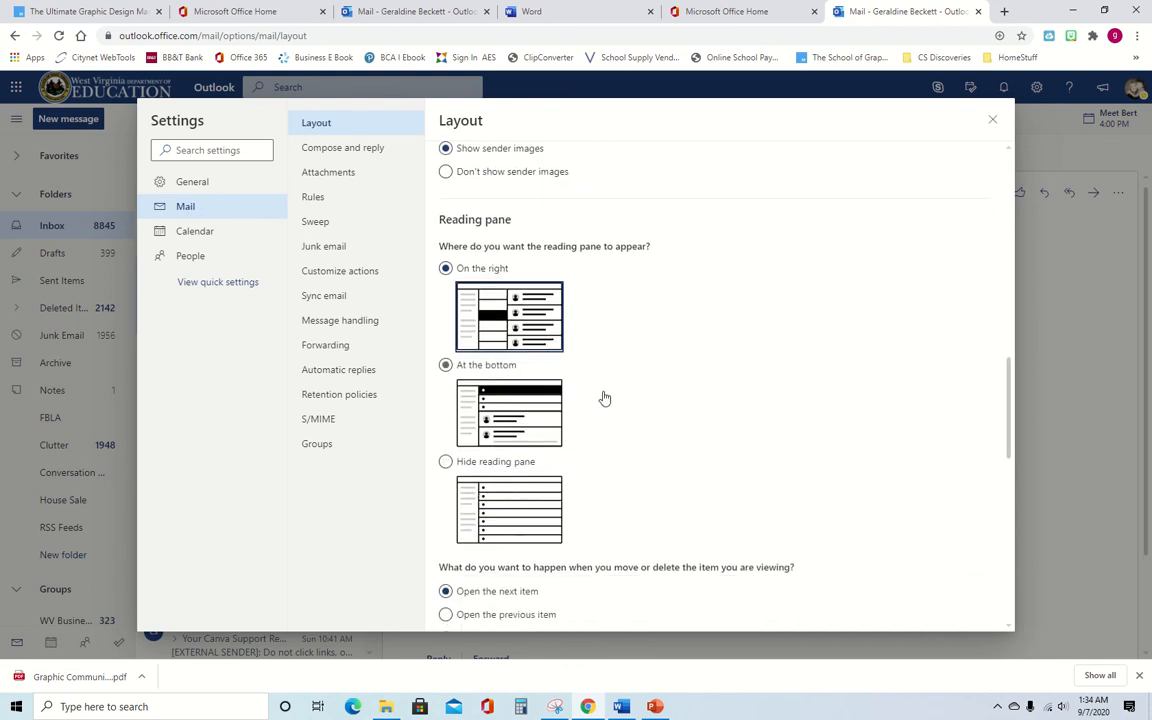
pyautogui.scroll(2, 601, 396)
pyautogui.scroll(8, 601, 396)
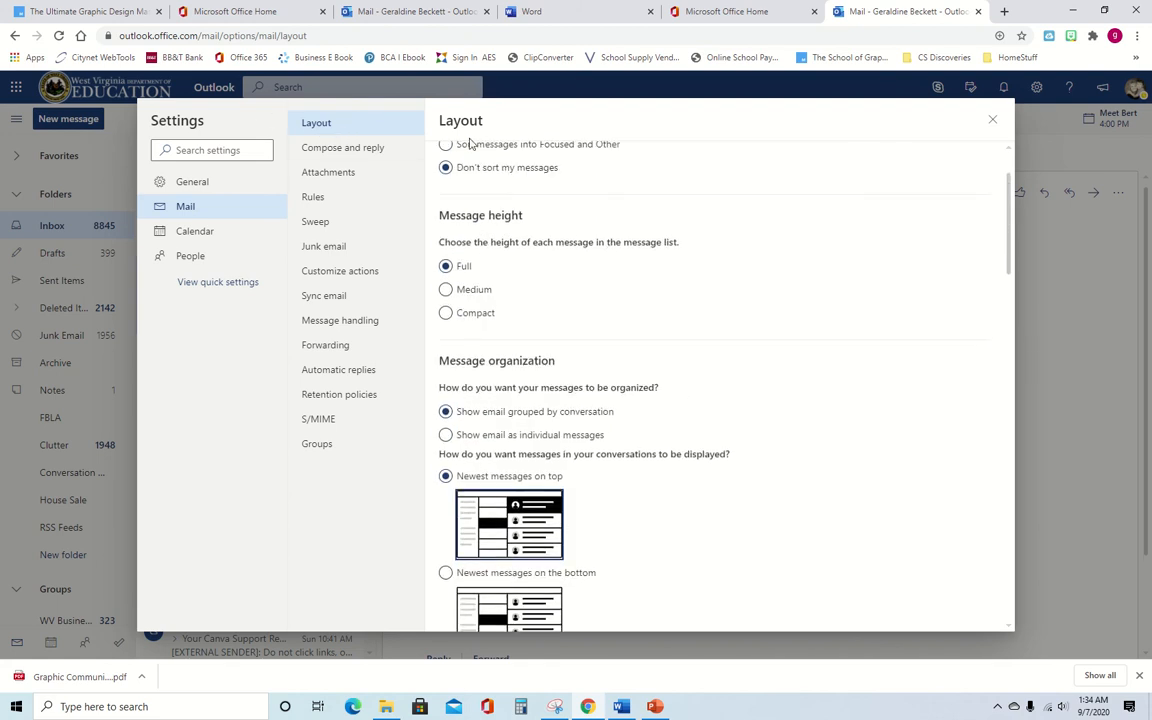
pyautogui.click(346, 147)
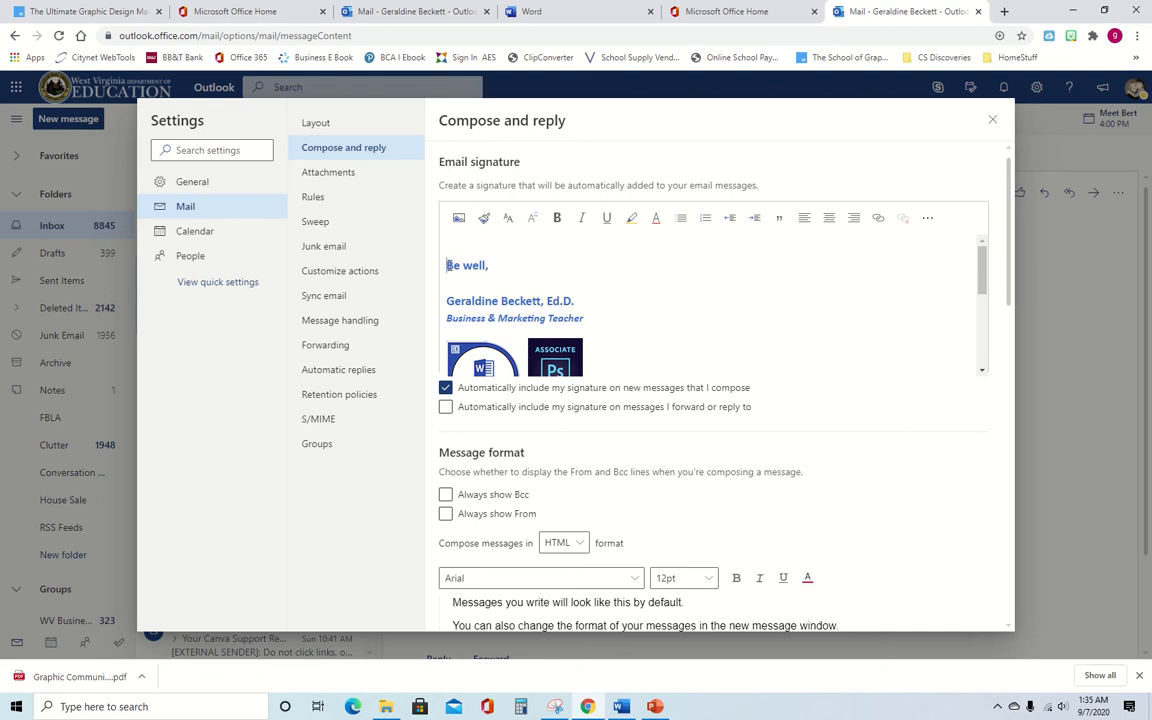
# - Place the cursor before 'Be well,' in the email signature editor
pyautogui.click(481, 279)
pyautogui.scroll(-1, 481, 279)
pyautogui.scroll(1, 481, 279)
pyautogui.click(449, 268)
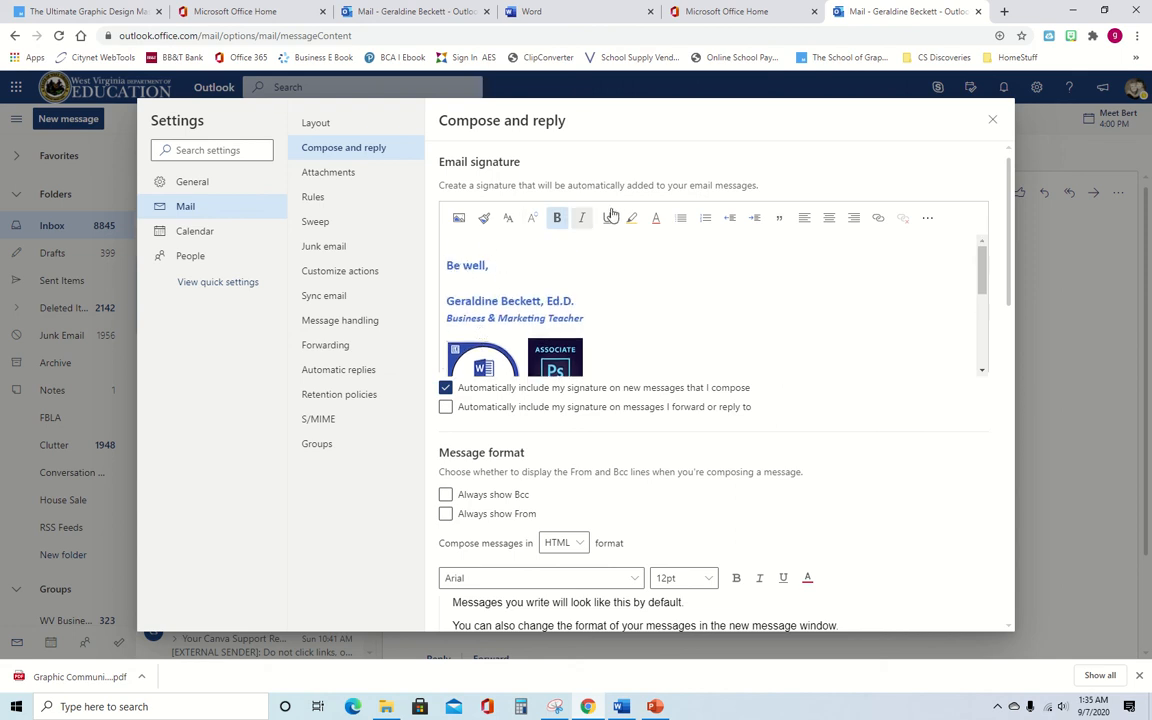
# - Go to the Attachments settings, discarding the unsaved signature changes
pyautogui.scroll(-1, 531, 317)
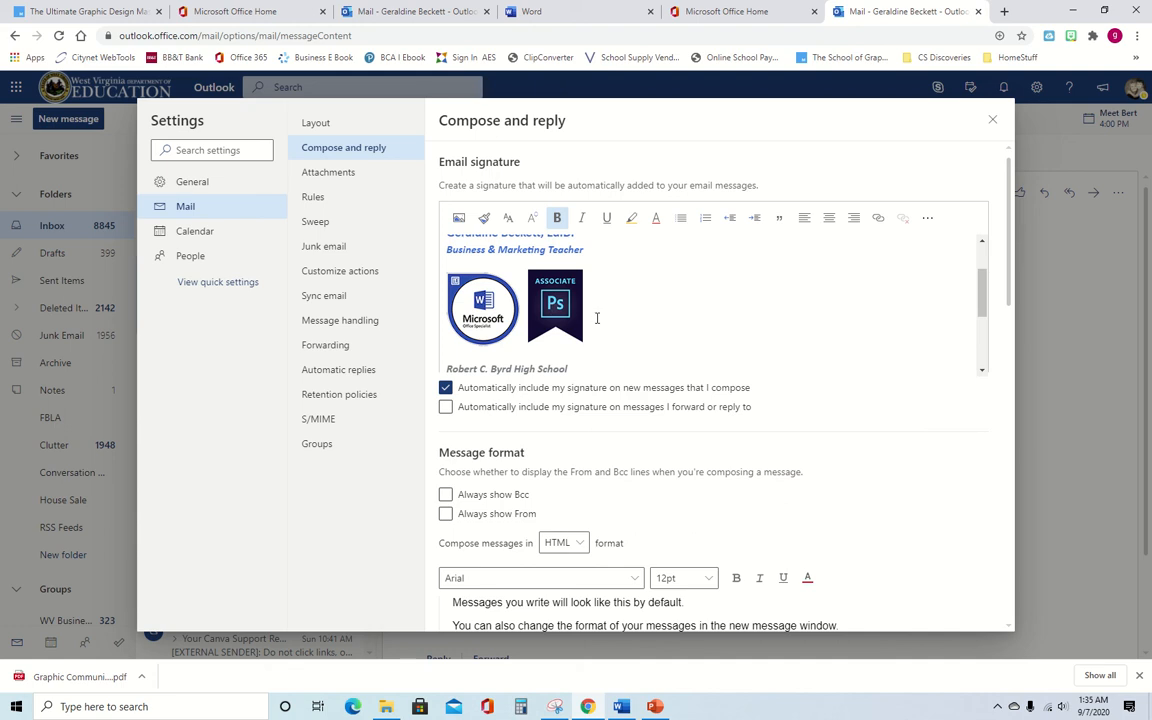
pyautogui.scroll(-3, 598, 307)
pyautogui.scroll(1, 561, 281)
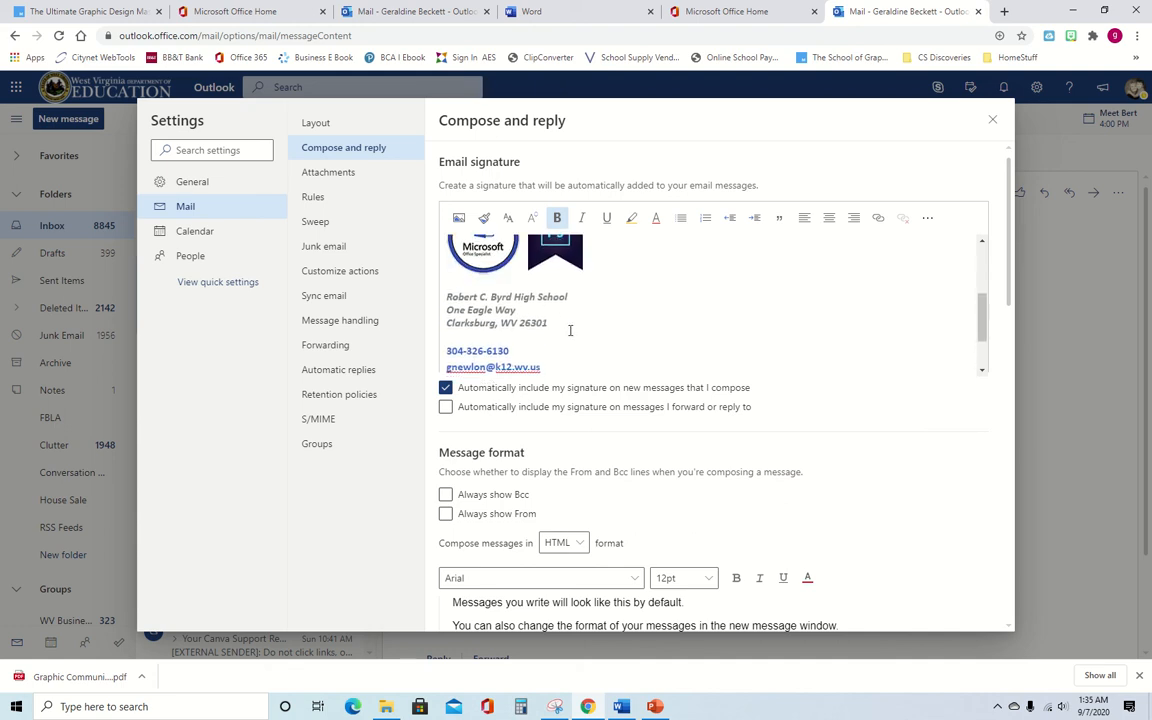
pyautogui.scroll(-1, 507, 287)
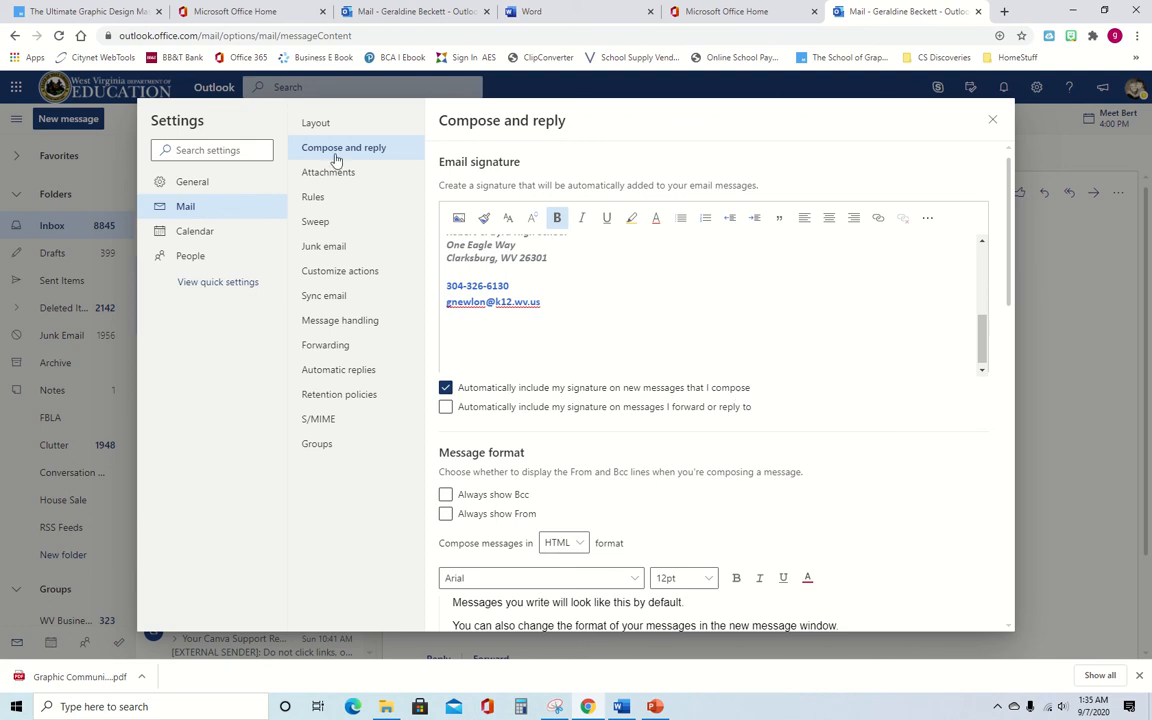
pyautogui.scroll(-2, 681, 424)
pyautogui.scroll(-3, 681, 424)
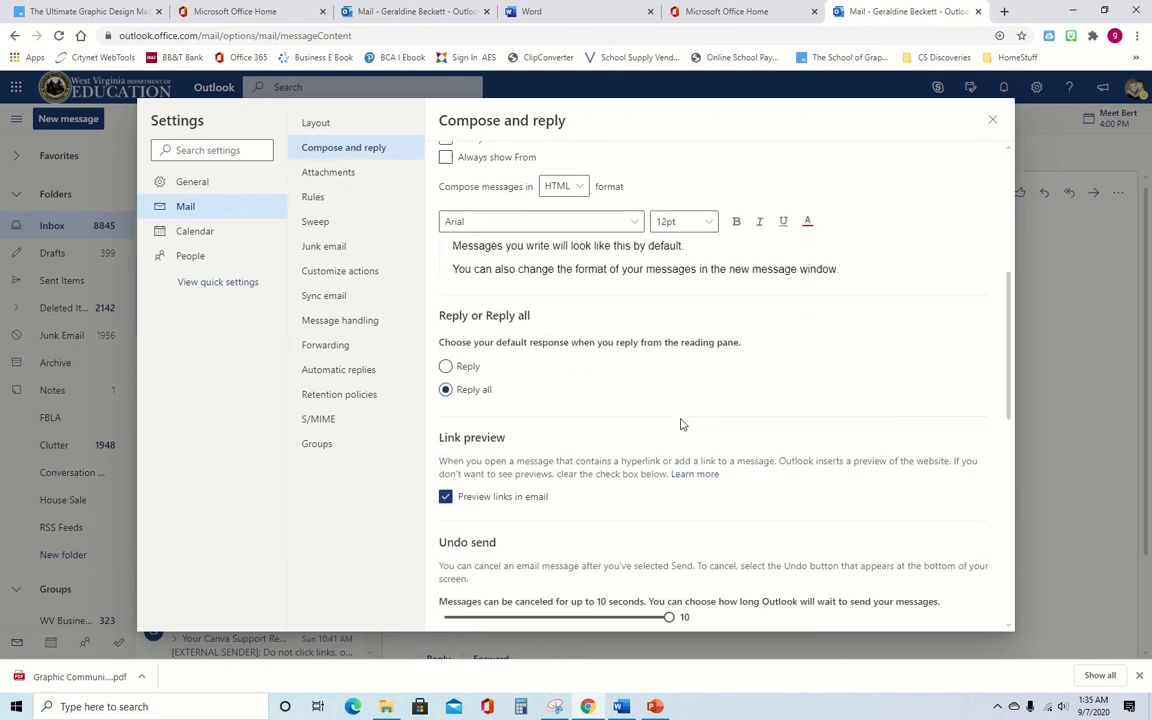
pyautogui.scroll(5, 681, 424)
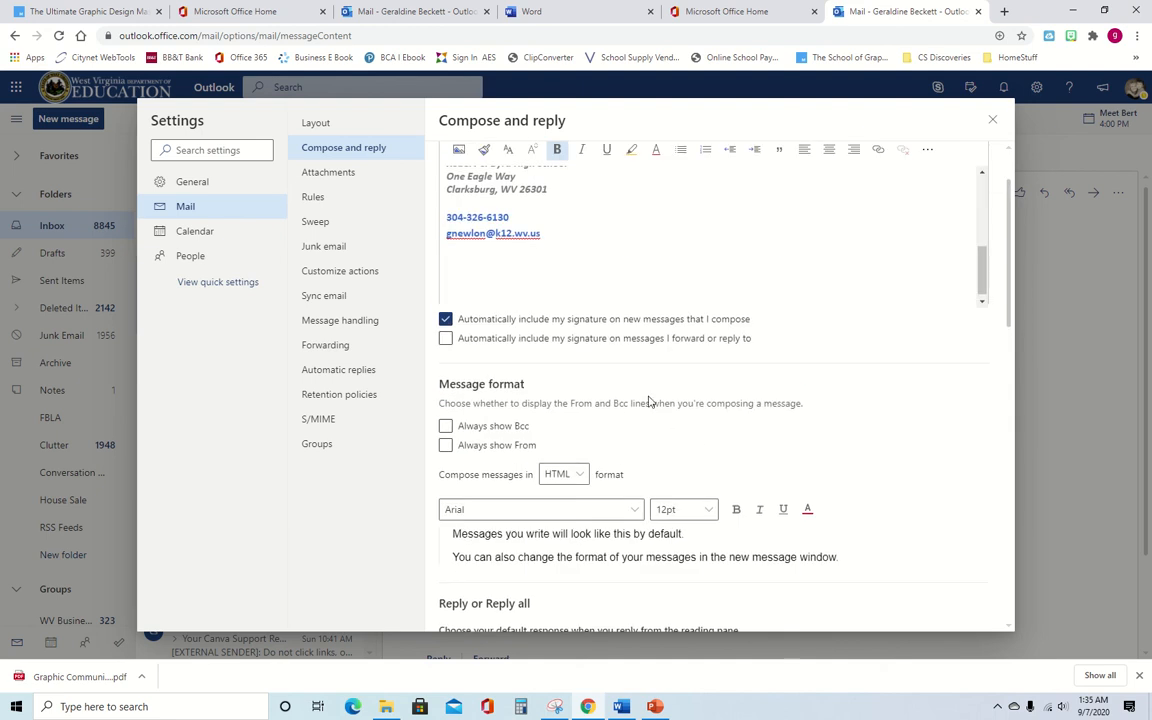
pyautogui.click(338, 173)
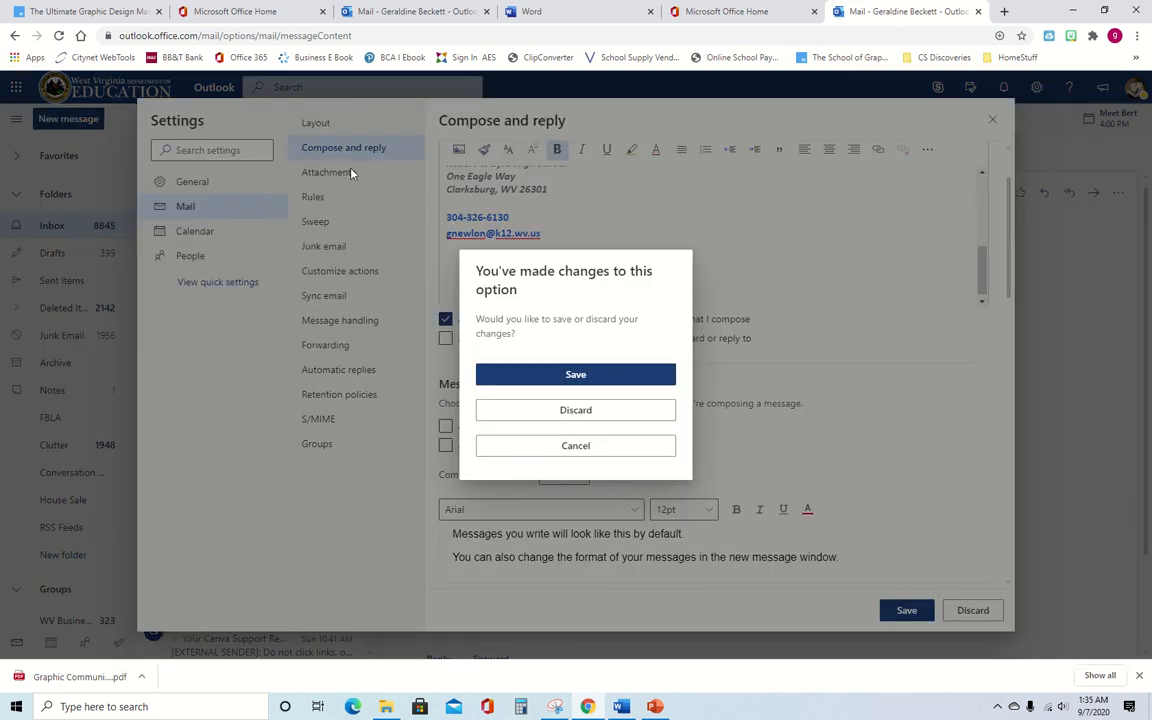
pyautogui.click(601, 408)
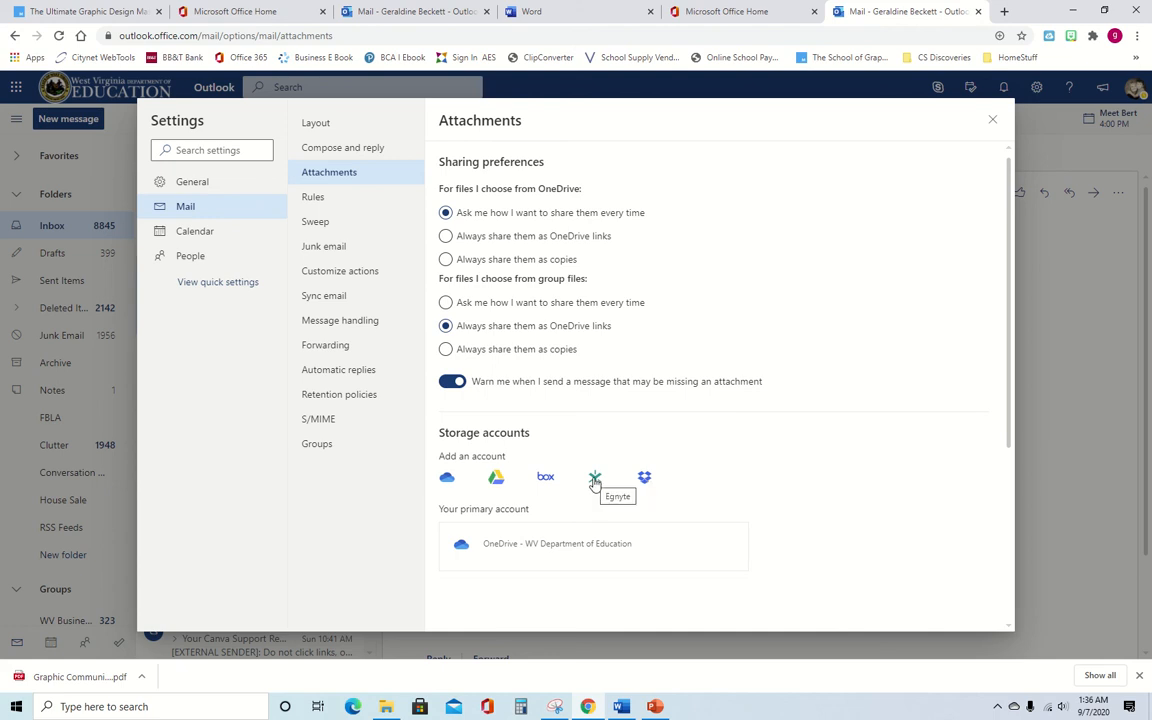
# - Add Google Drive as a storage account, picking the Google account and allowing access
pyautogui.click(496, 479)
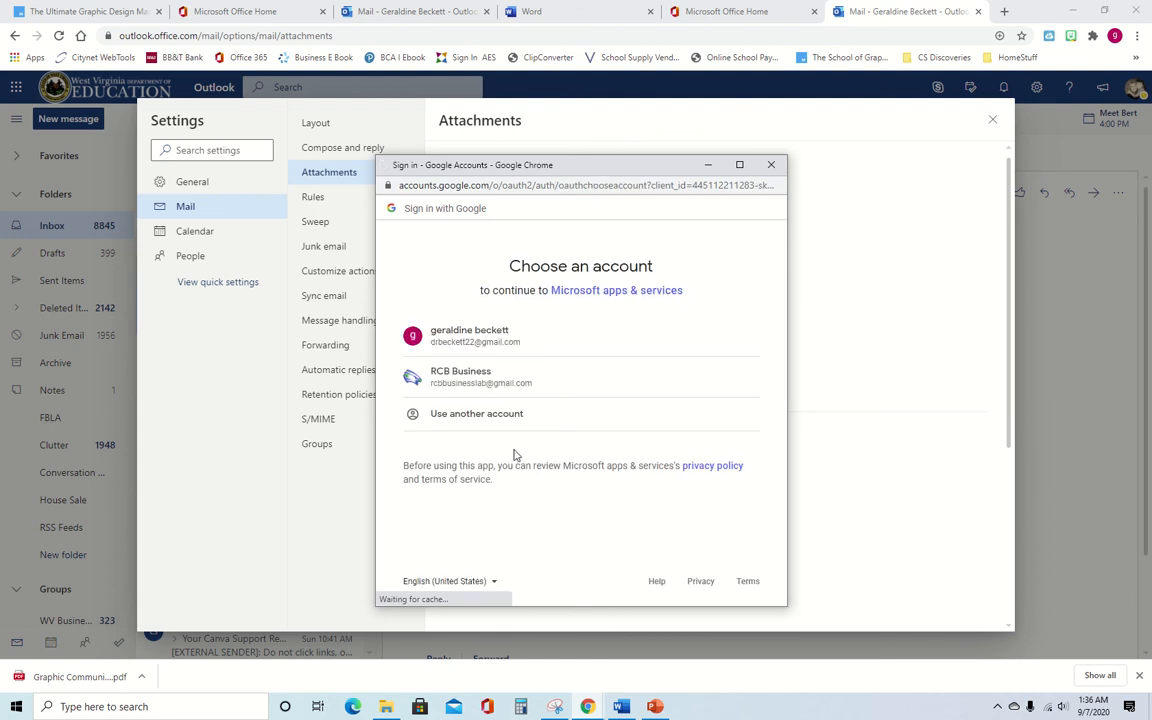
pyautogui.click(503, 340)
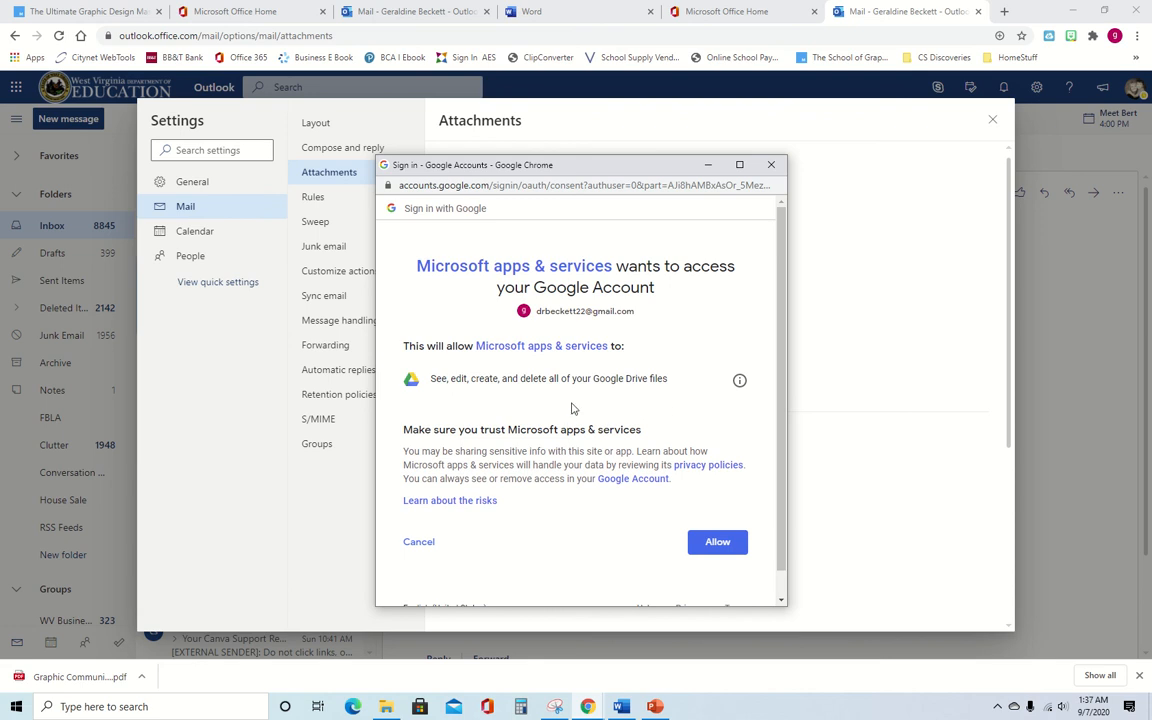
pyautogui.scroll(-1, 575, 410)
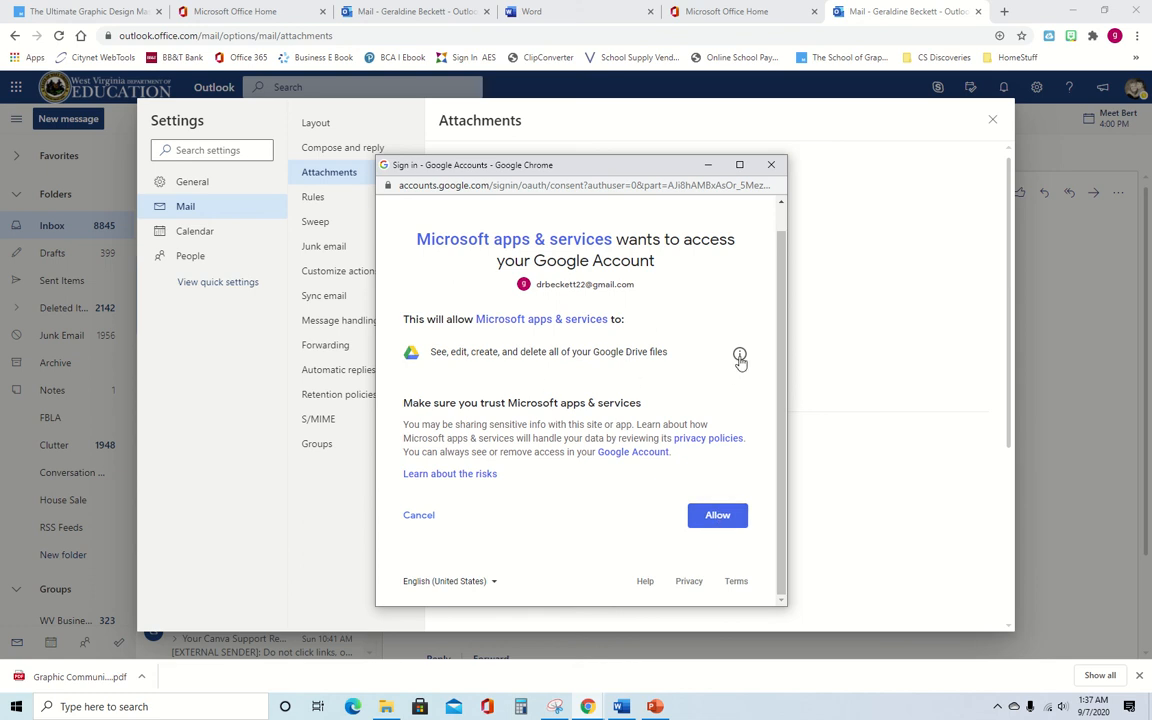
pyautogui.click(718, 516)
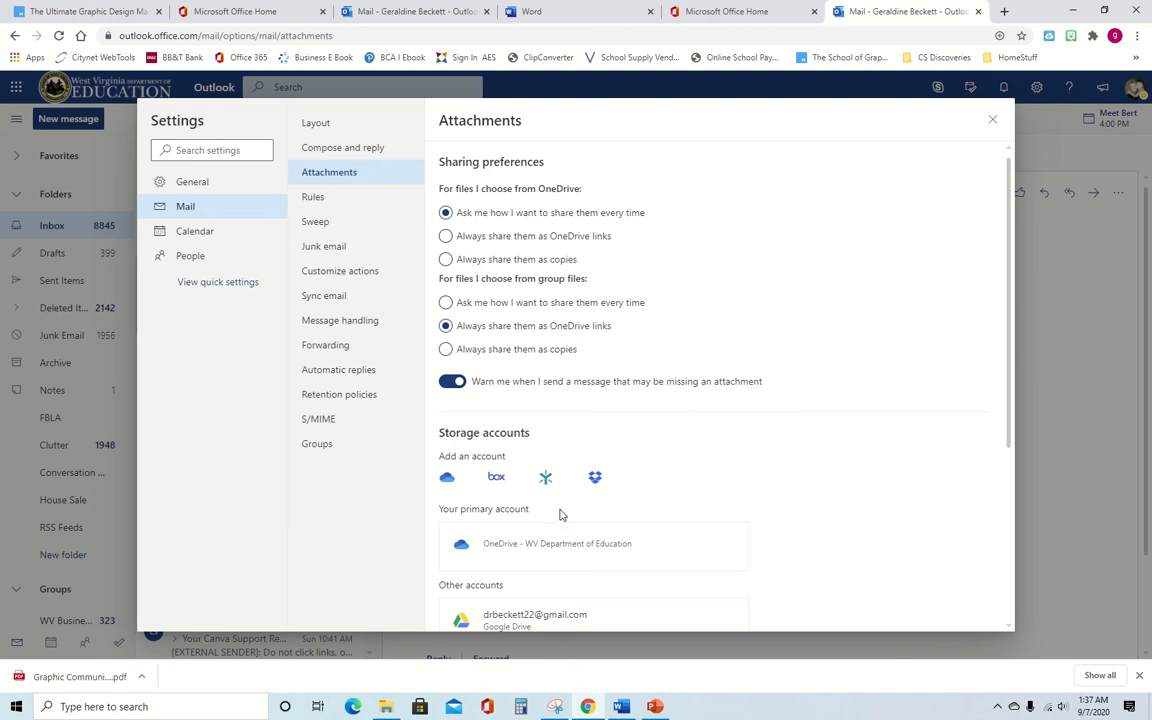
# - Look through the Rules and Junk email settings
pyautogui.click(330, 198)
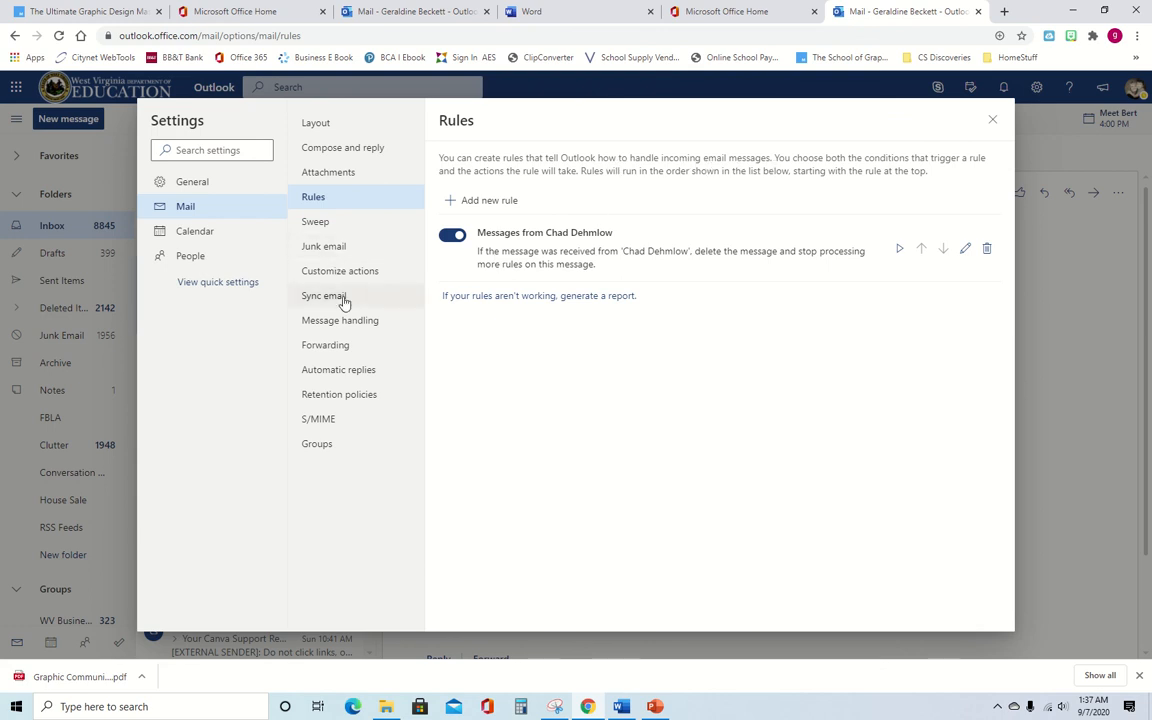
pyautogui.click(332, 248)
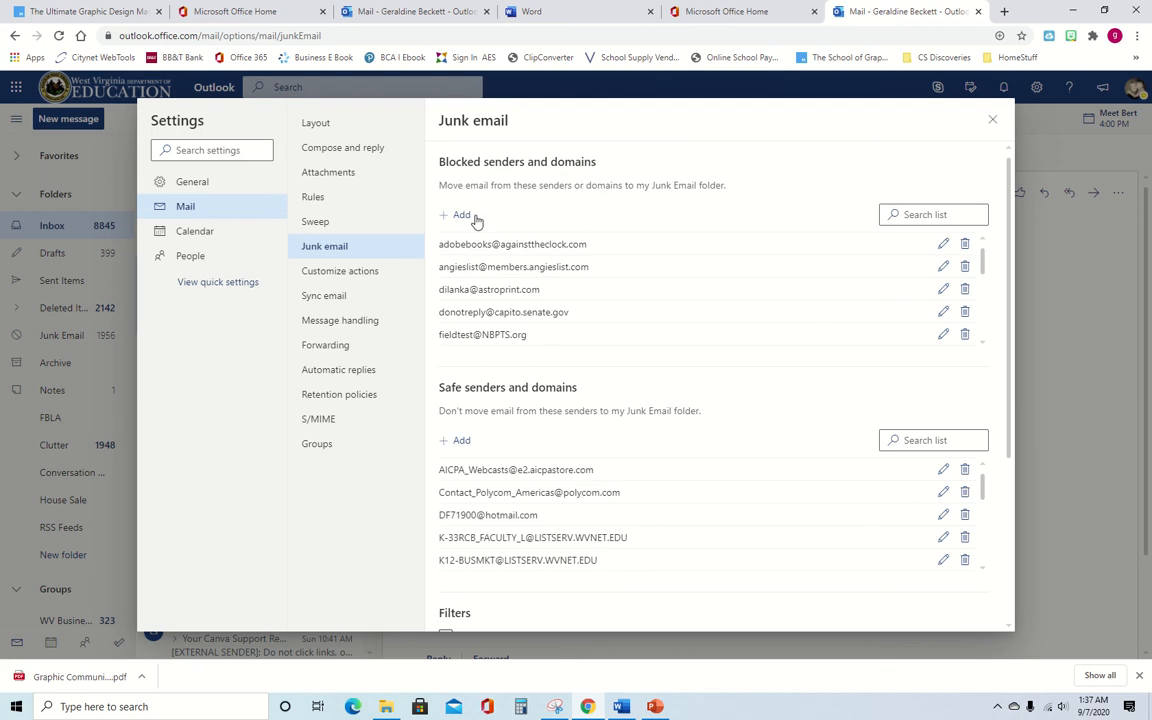
pyautogui.scroll(-3, 556, 410)
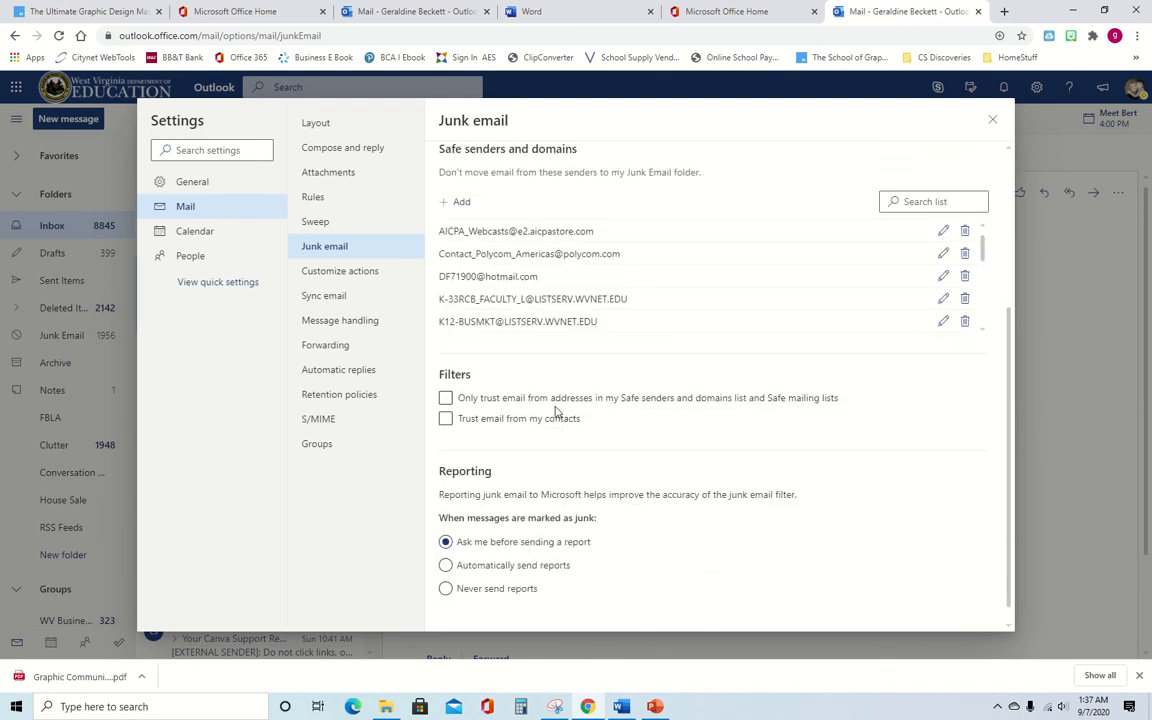
pyautogui.scroll(3, 483, 410)
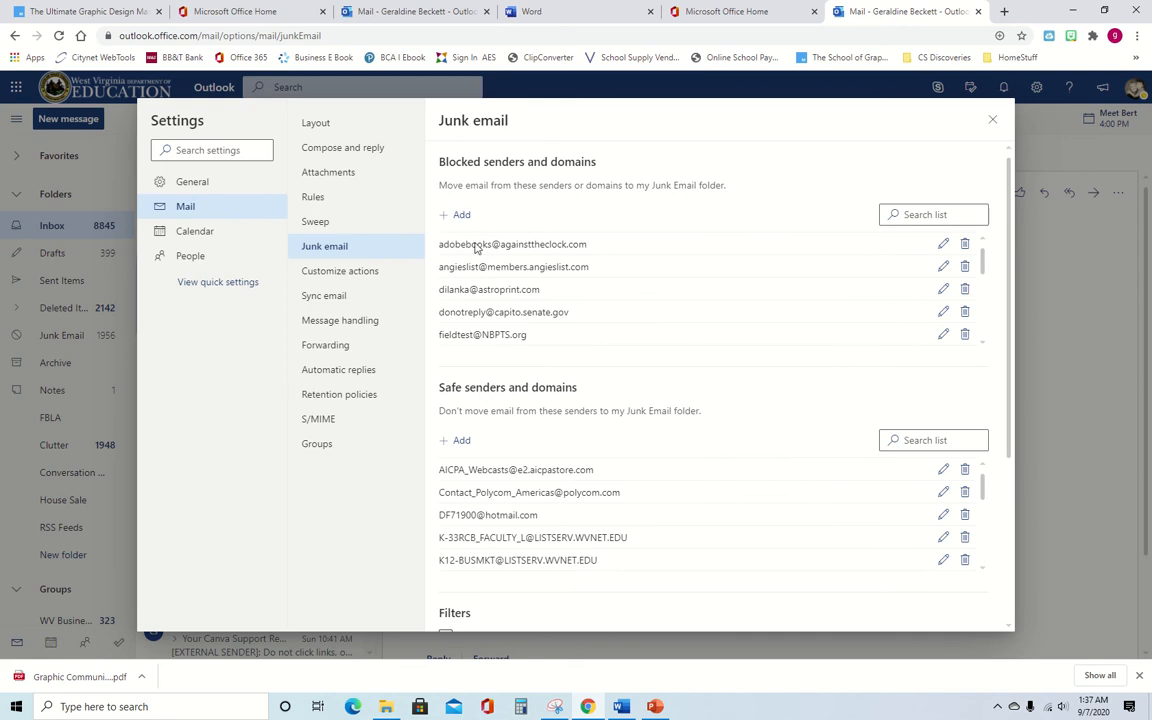
pyautogui.scroll(-1, 593, 378)
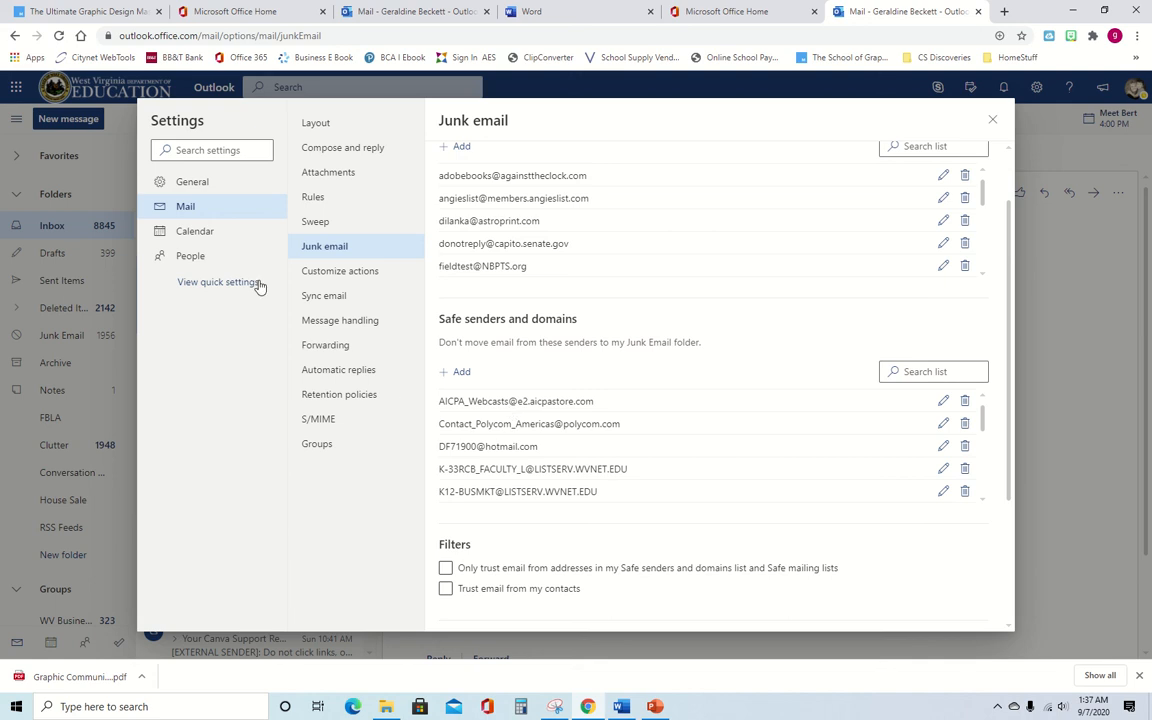
# - Enable email forwarding in the Forwarding settings, leaving the forwarding address empty
pyautogui.click(339, 346)
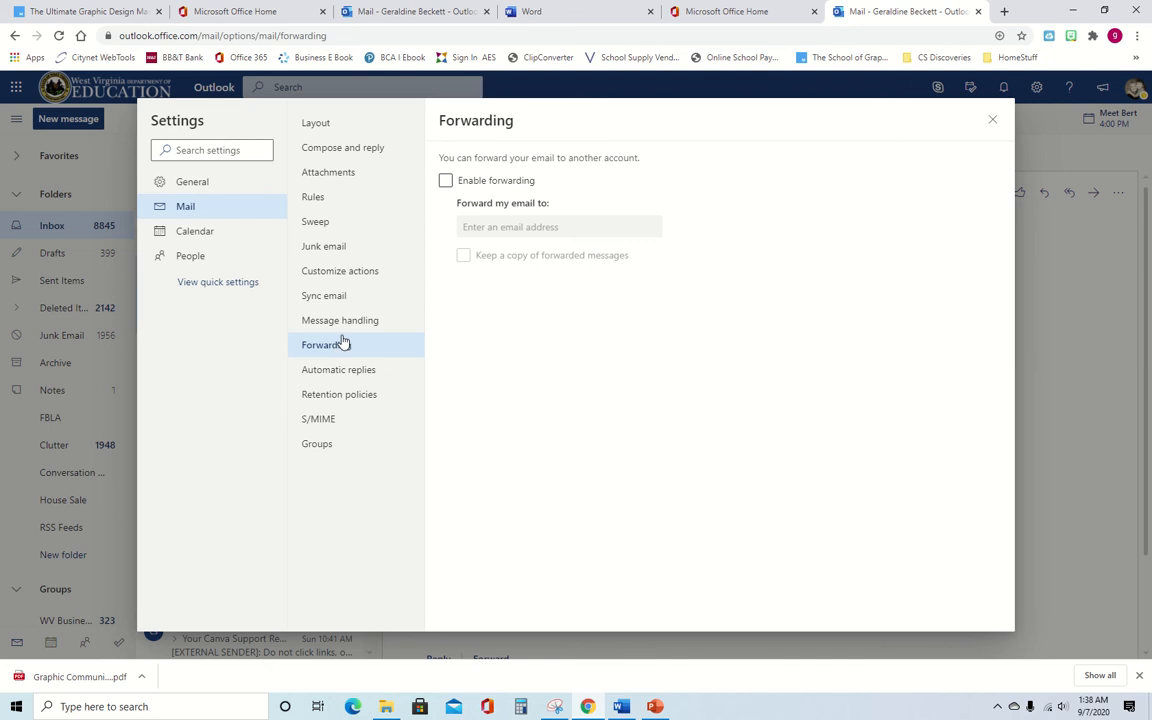
pyautogui.click(446, 181)
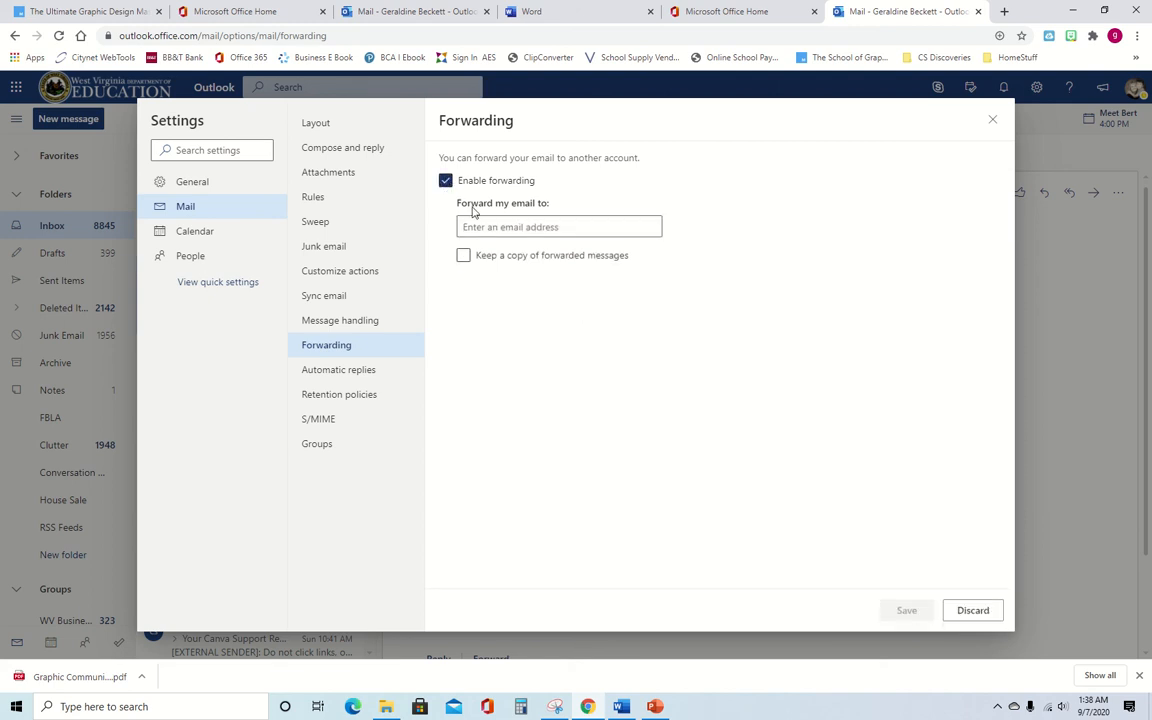
pyautogui.click(480, 227)
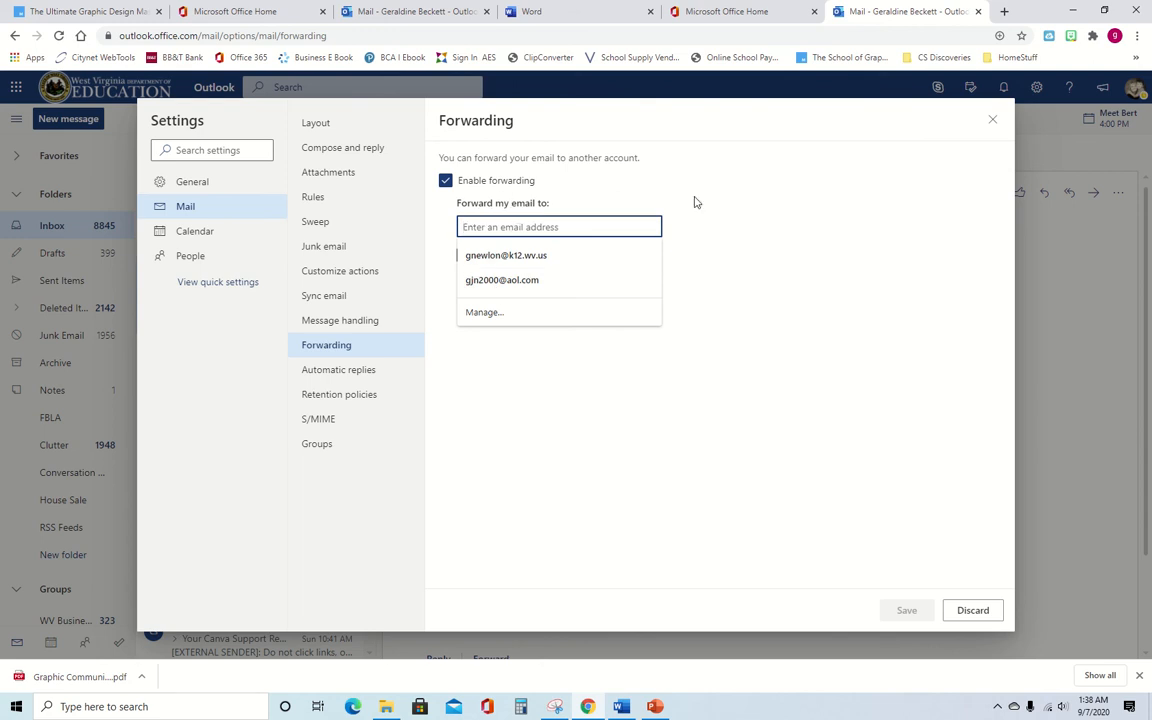
pyautogui.click(692, 230)
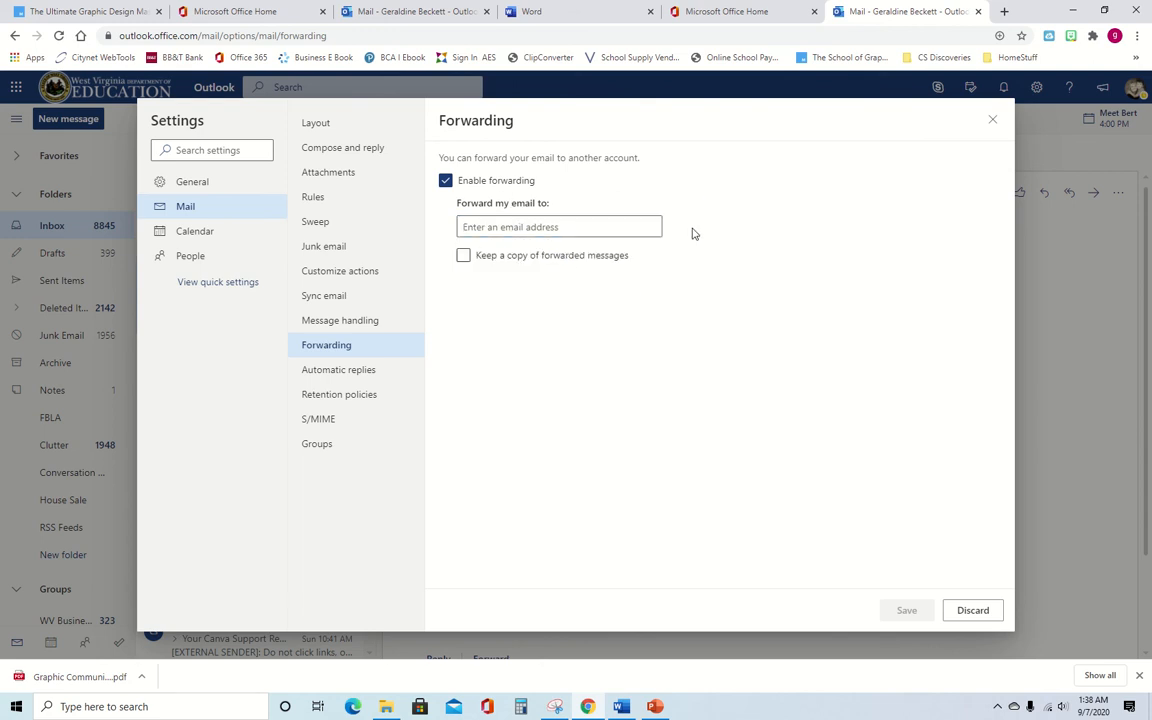
pyautogui.click(340, 371)
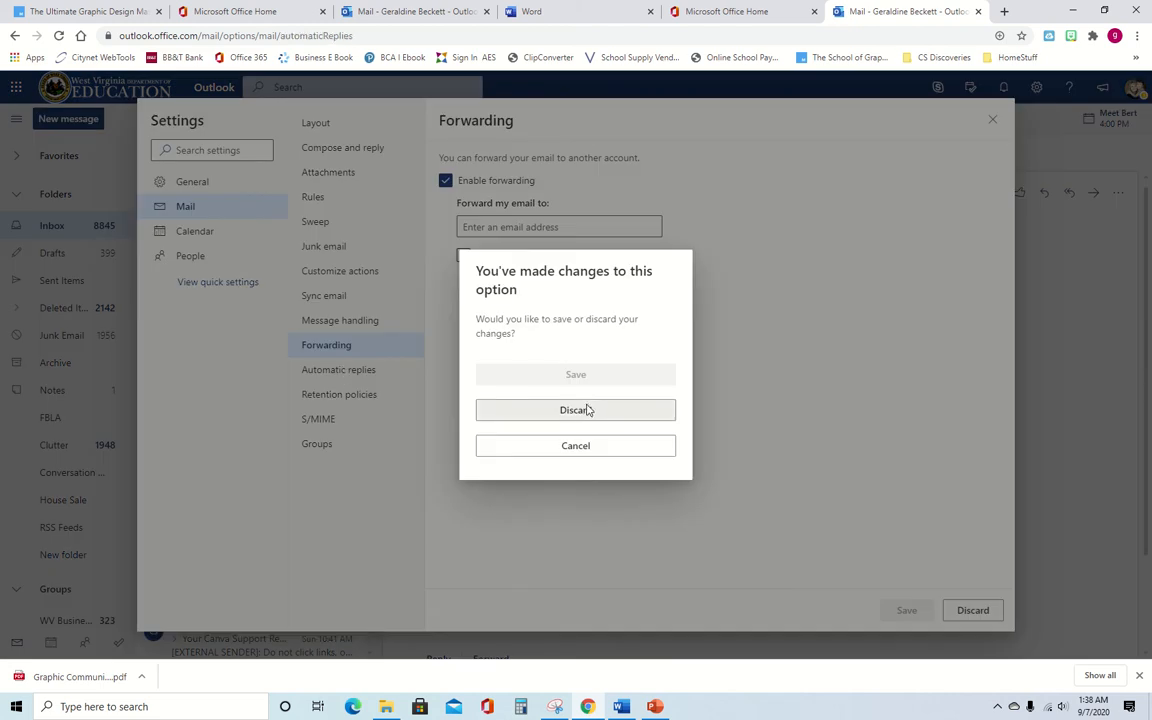
# - Discard the forwarding change and turn on automatic replies from 9/7/2020 to 9/10/2020
pyautogui.click(586, 410)
pyautogui.click(336, 370)
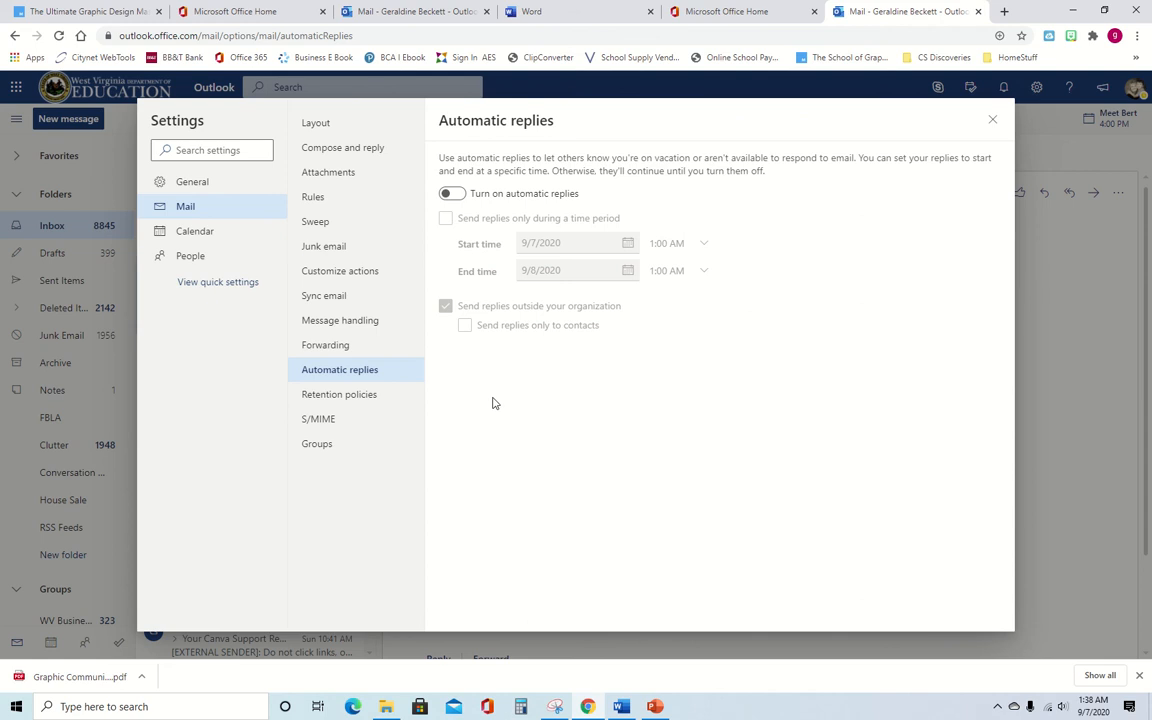
pyautogui.click(458, 195)
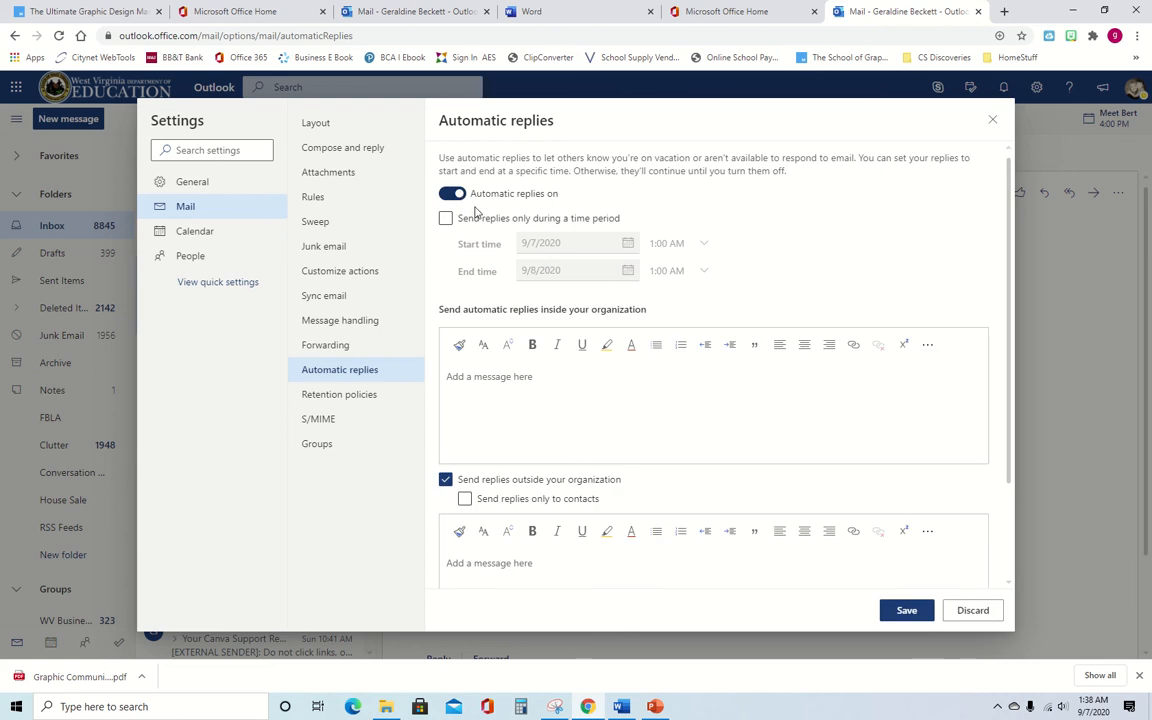
pyautogui.click(446, 220)
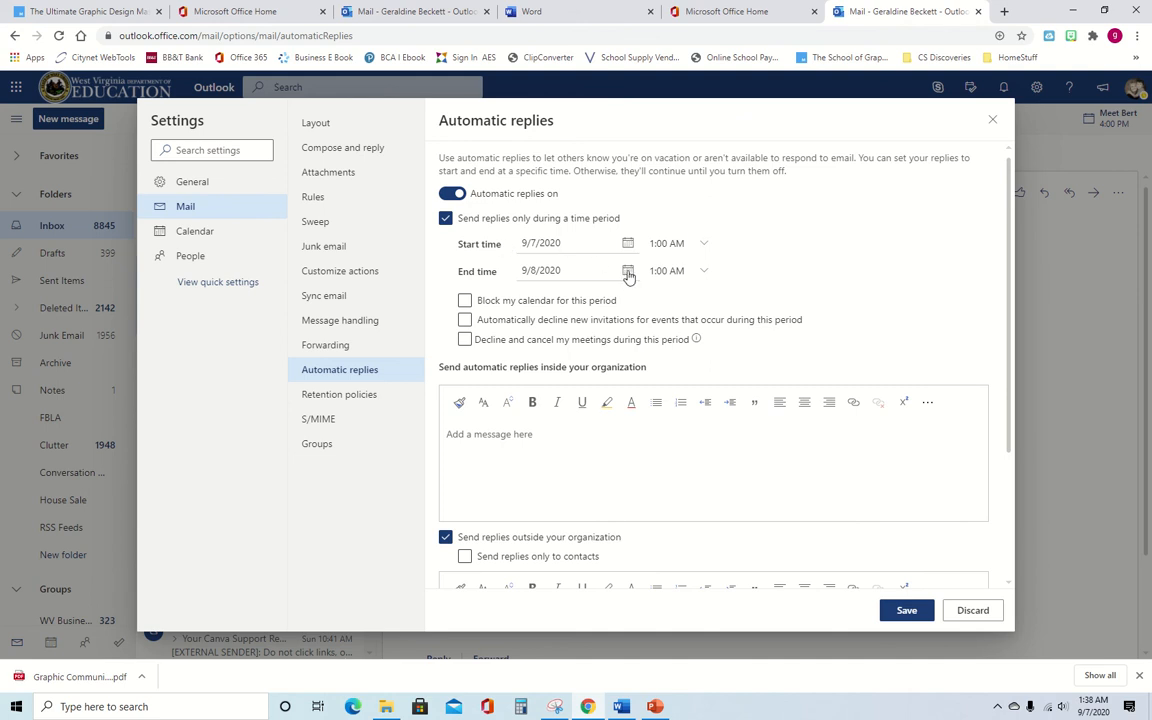
pyautogui.click(628, 272)
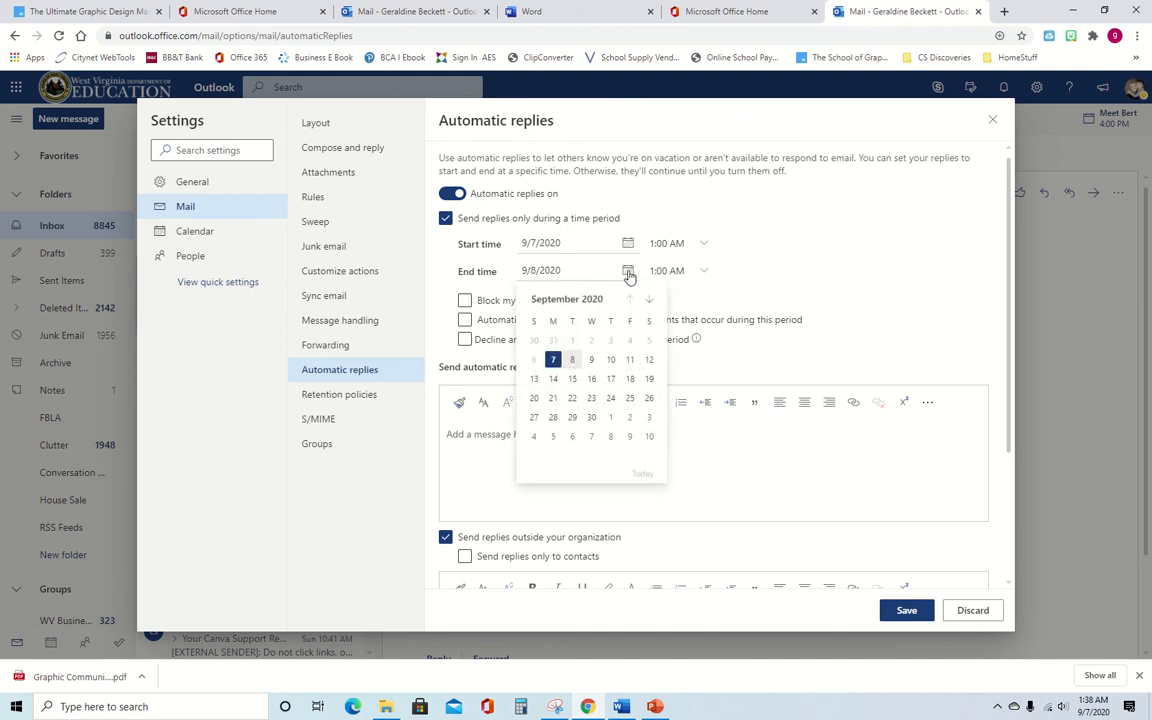
pyautogui.click(611, 360)
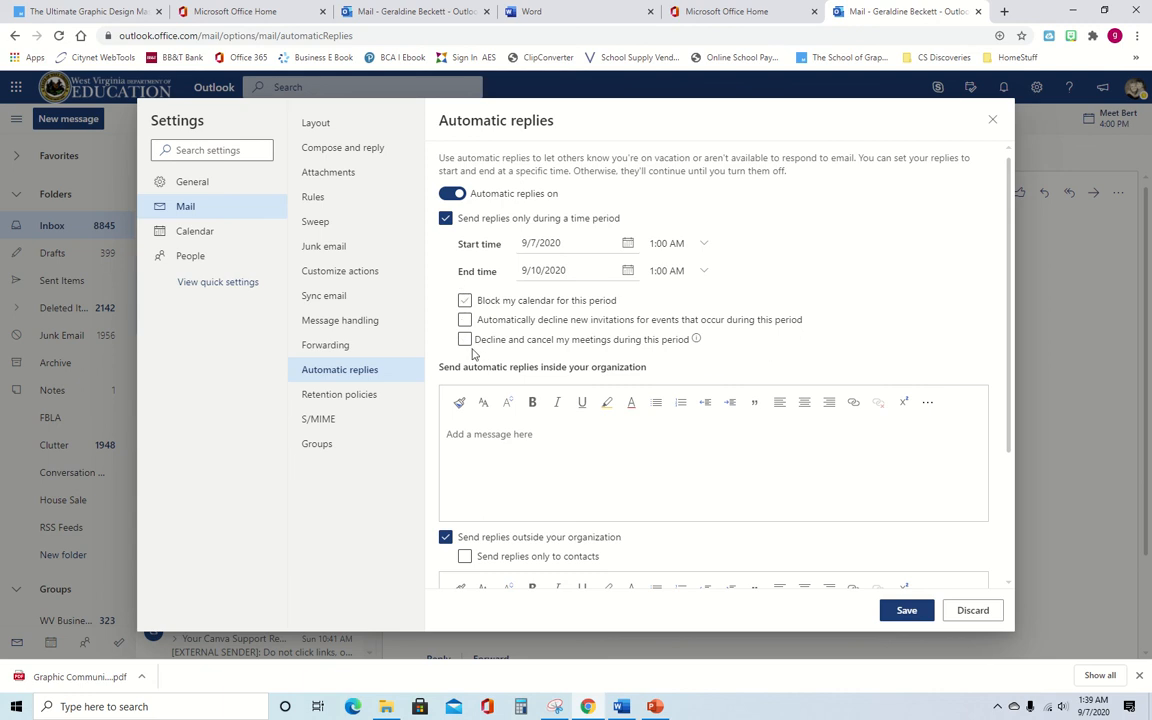
# - Draft the reply 'Sorry I am out of town this week', returning Sept. 11, naming a contact
pyautogui.click(479, 433)
pyautogui.write('Sorry I am out of town this week.')
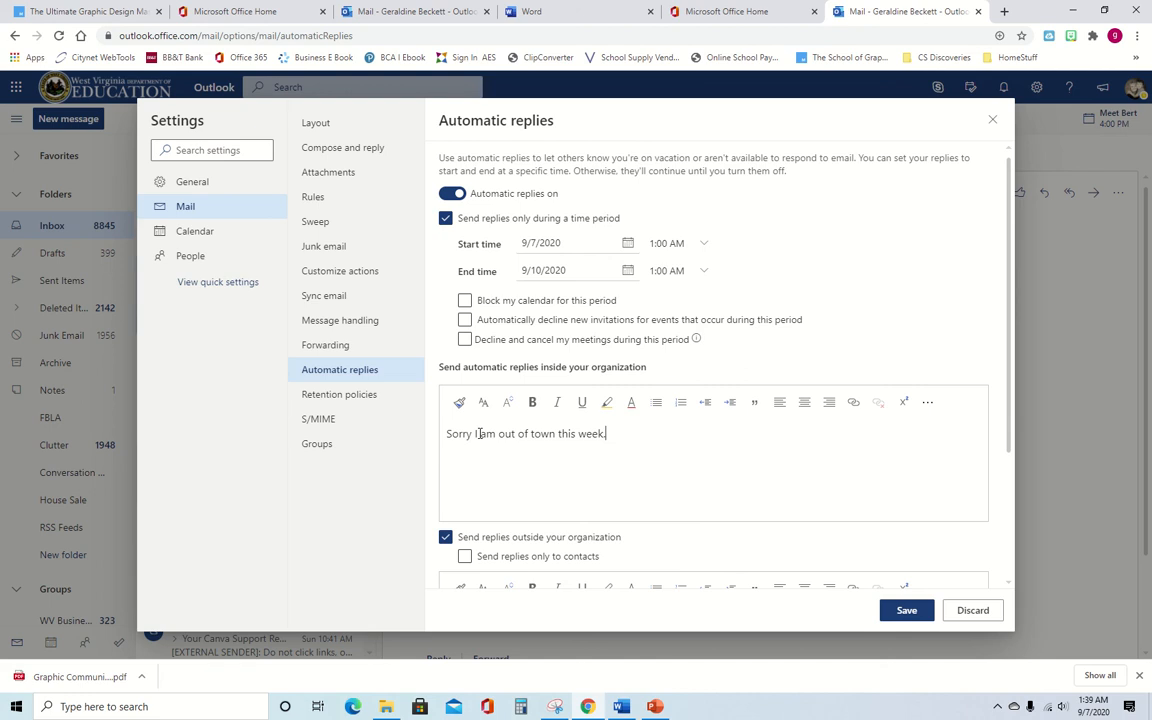
pyautogui.write('l be')
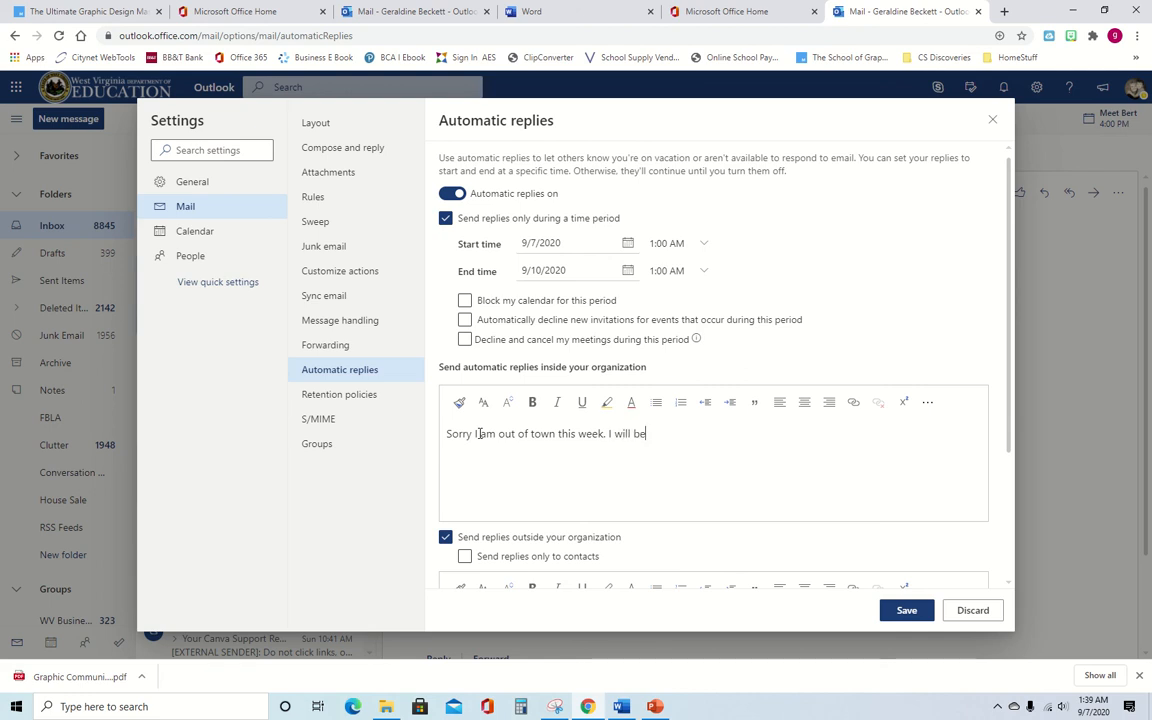
pyautogui.write(' returning on Sept. 11.  IF y')
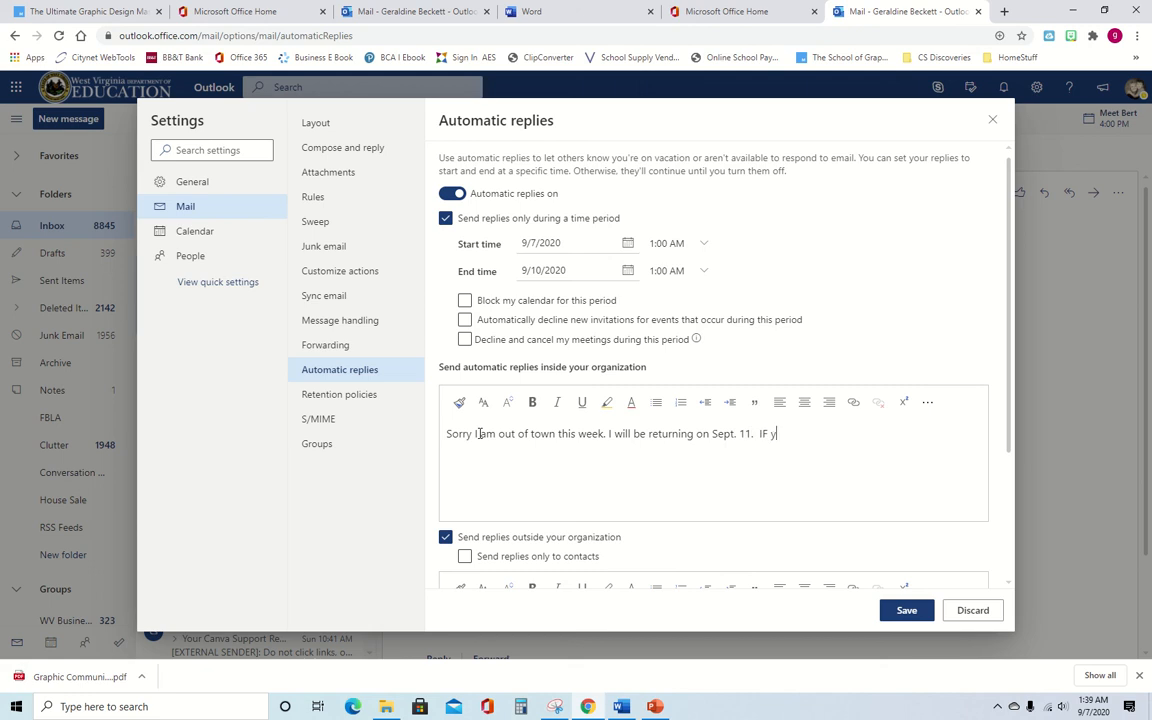
pyautogui.write('ou need any help, please contact ')
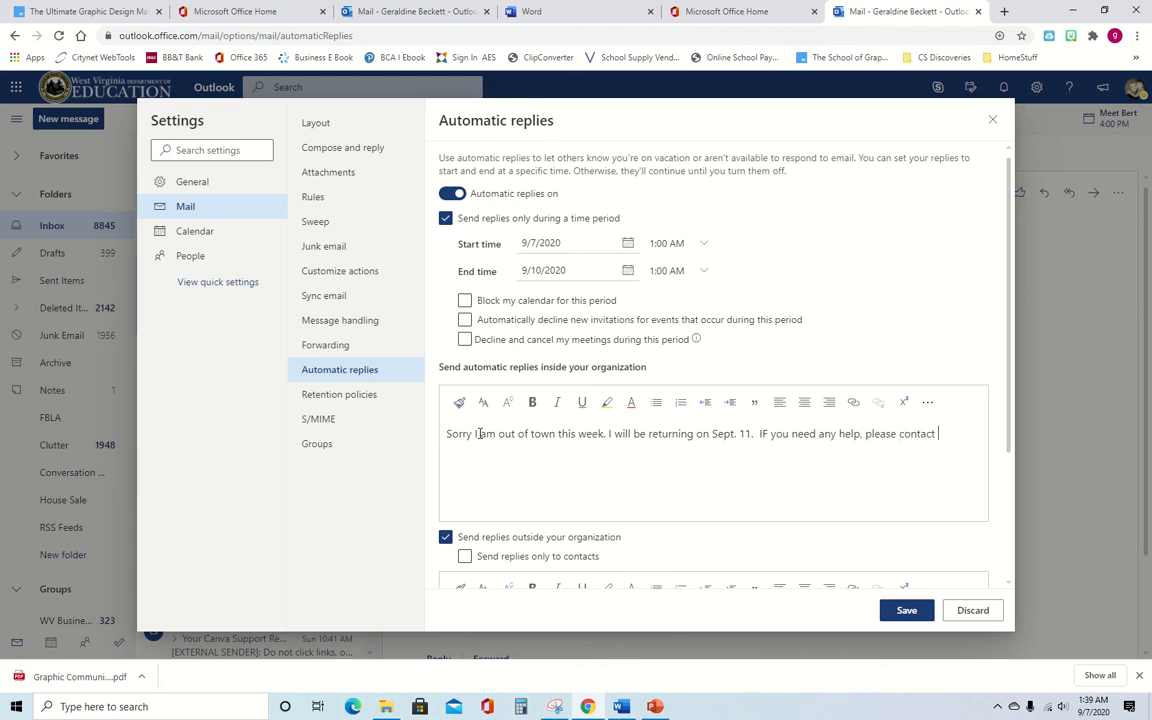
# - Discard the automatic-reply changes so replies stay off
pyautogui.scroll(-2, 505, 542)
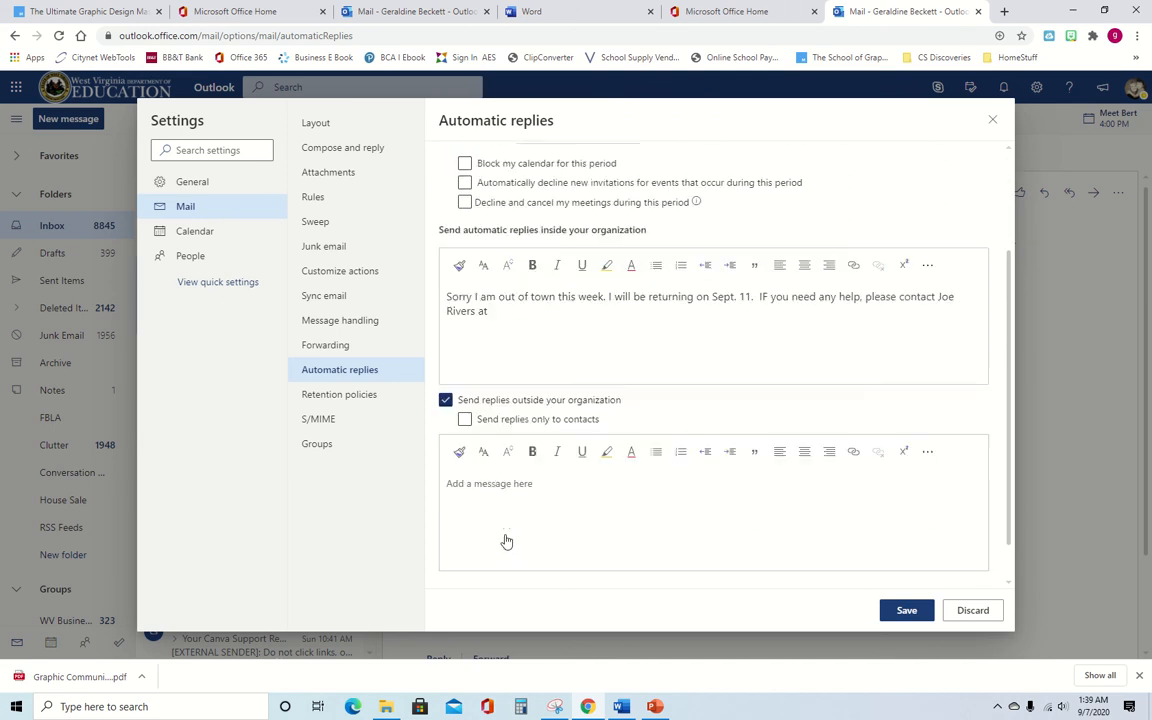
pyautogui.scroll(2, 515, 470)
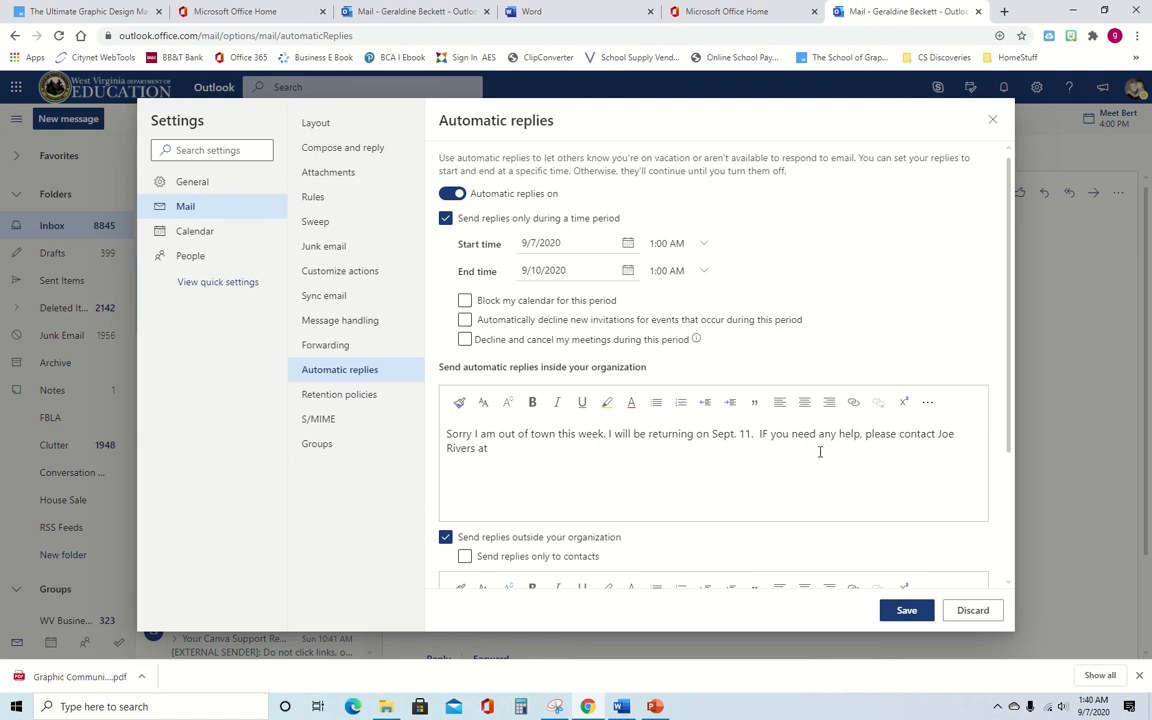
pyautogui.click(973, 611)
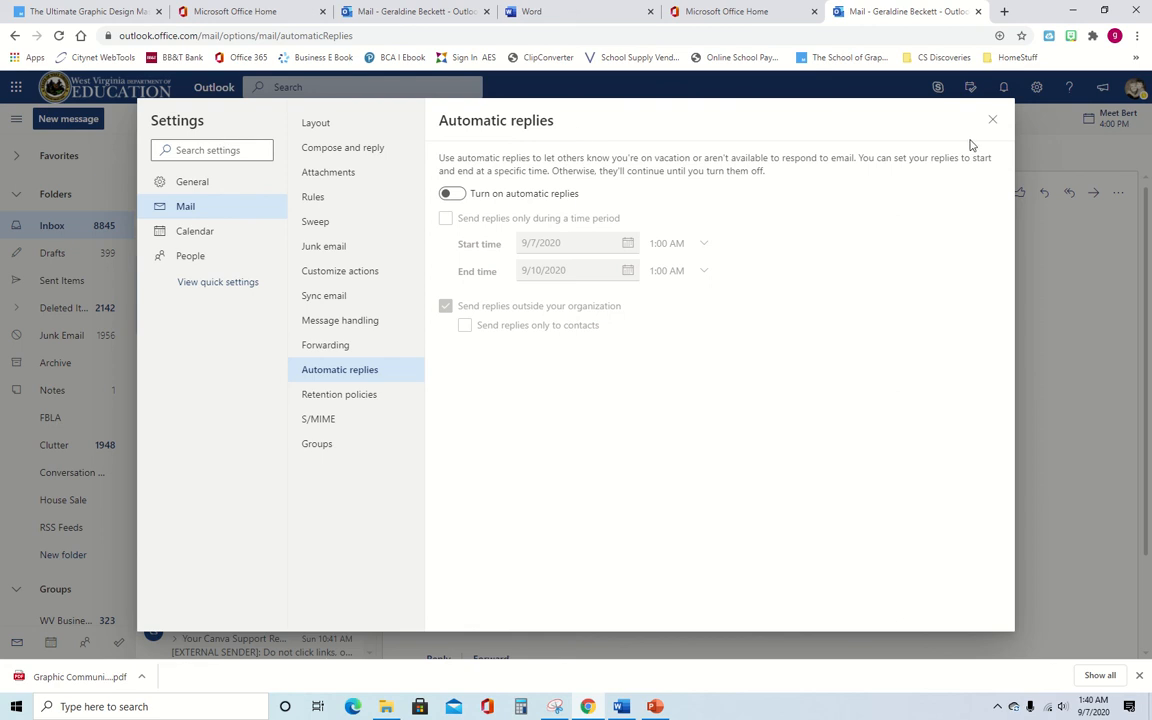
# - Close Settings and start a new message that already has the 'Be well,' signature
pyautogui.click(995, 120)
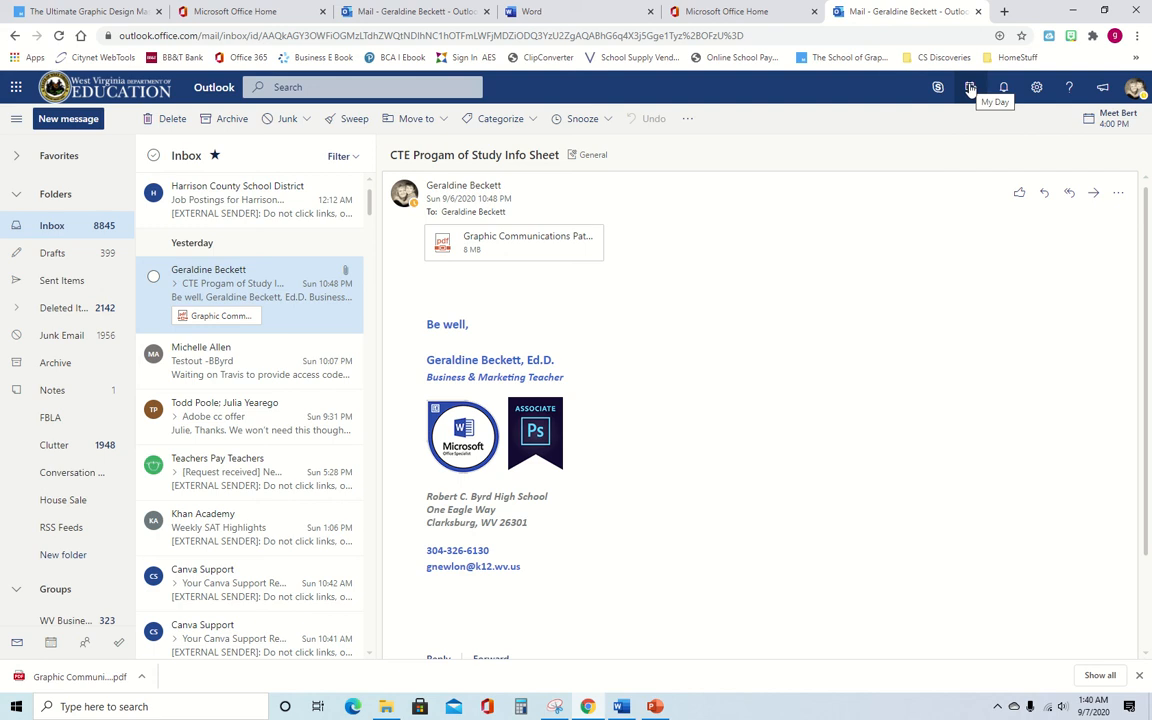
pyautogui.click(72, 119)
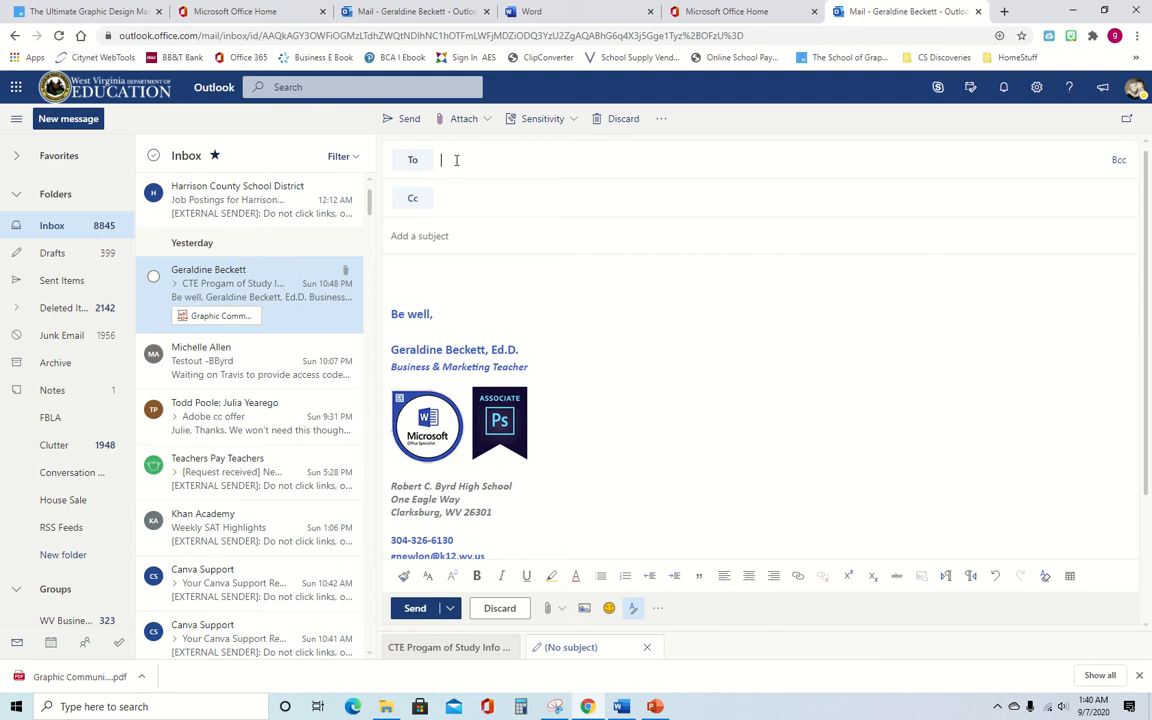
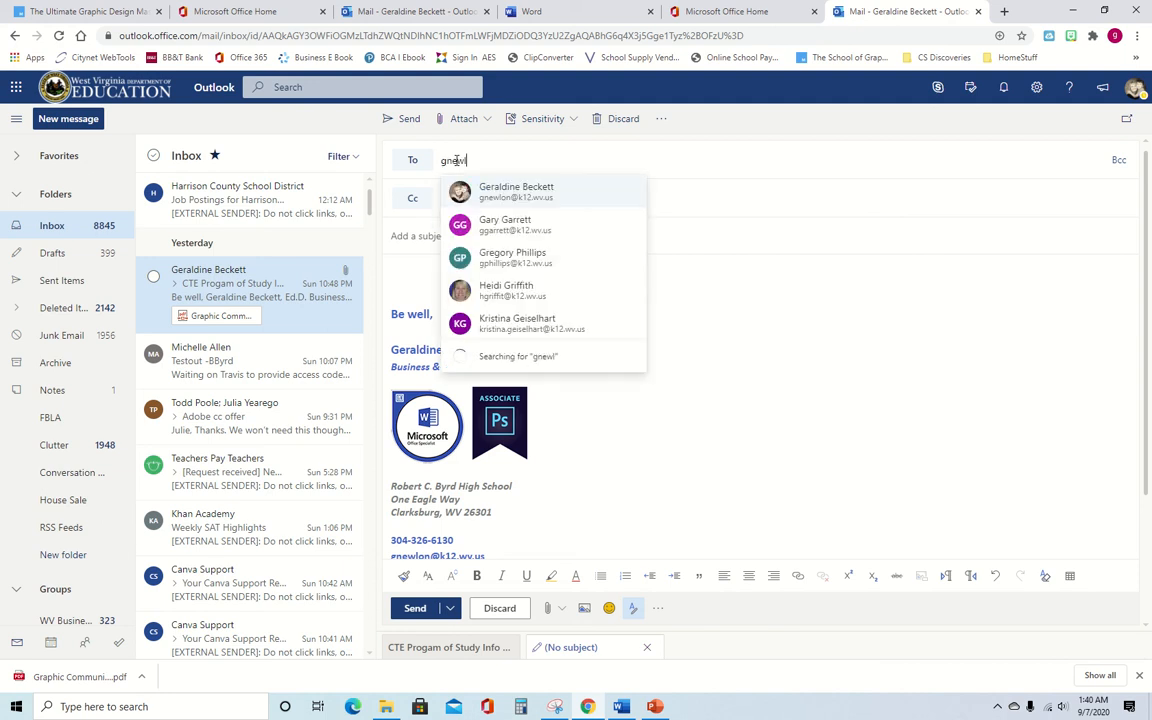
# - Address the draft to your own suggested account and enter the subject 'resume'
pyautogui.click(533, 187)
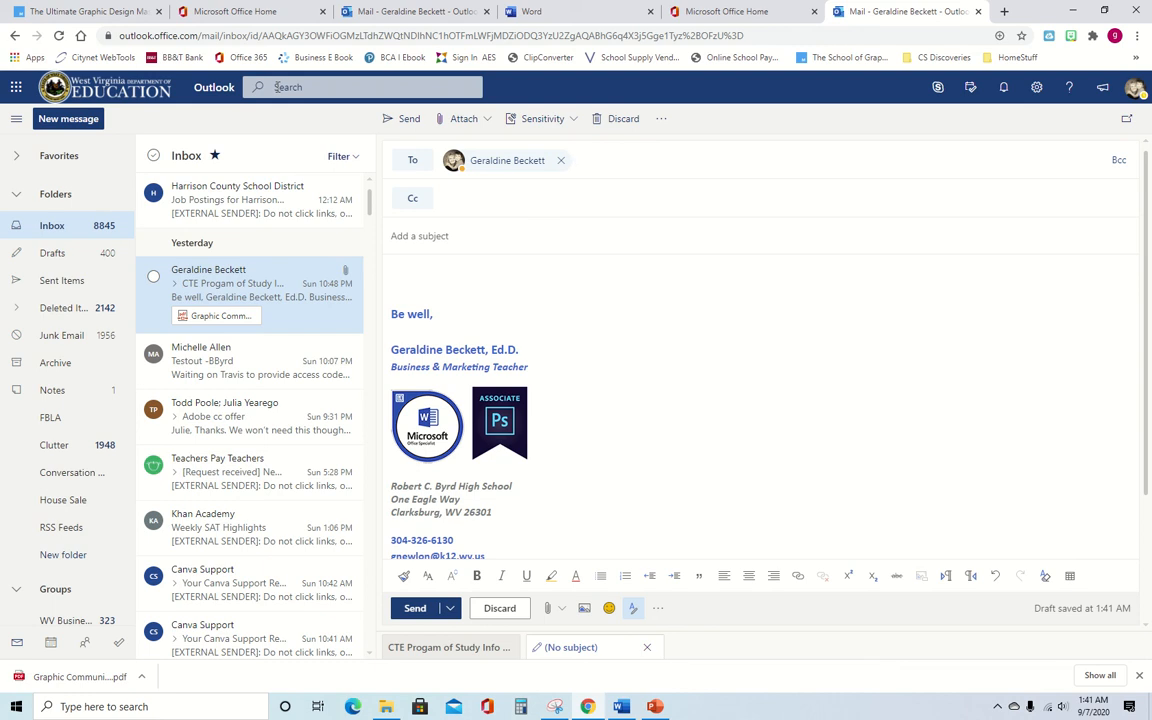
pyautogui.click(398, 233)
pyautogui.write('resume')
# - Replace the subject 'resume' with 'Note' and check the recipient's profile card
pyautogui.click(287, 87)
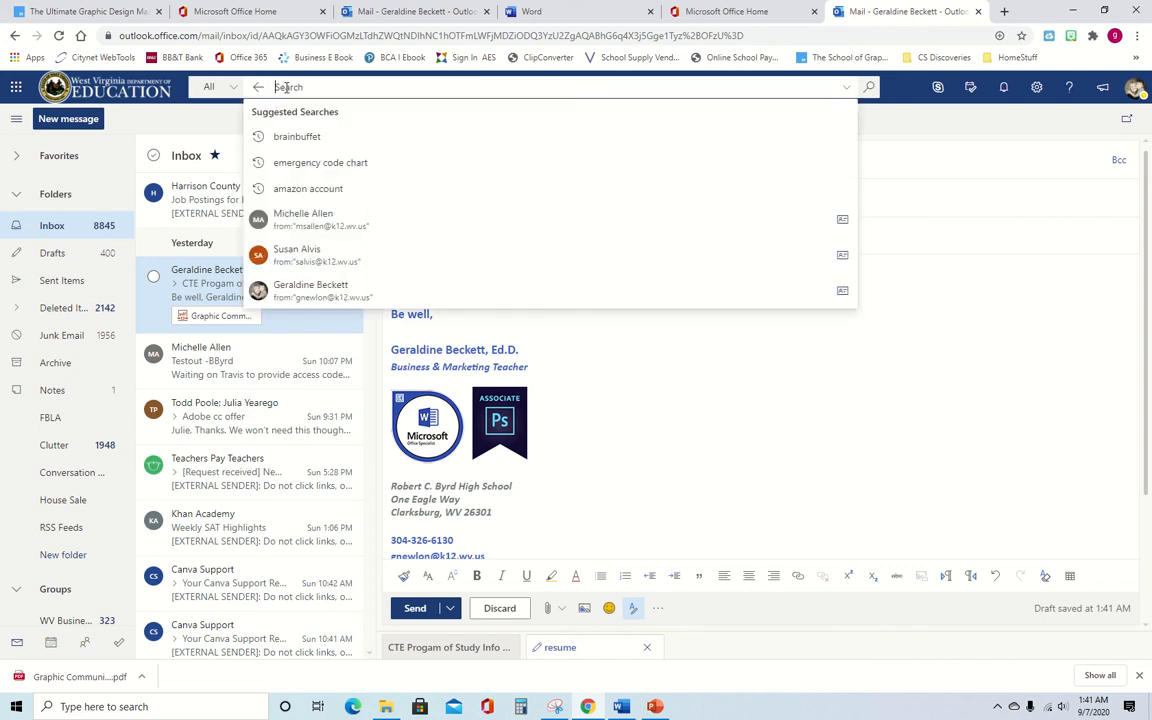
pyautogui.click(608, 330)
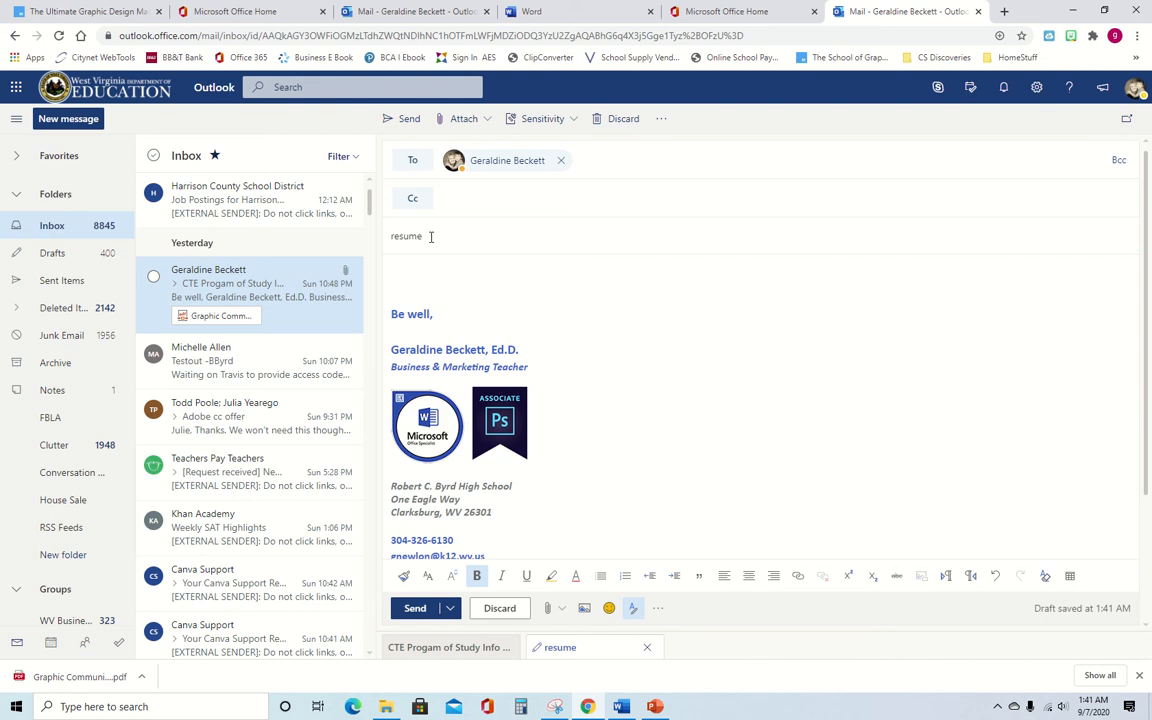
pyautogui.moveTo(430, 236); pyautogui.dragTo(345, 214)
pyautogui.write('Note')
pyautogui.click(503, 163)
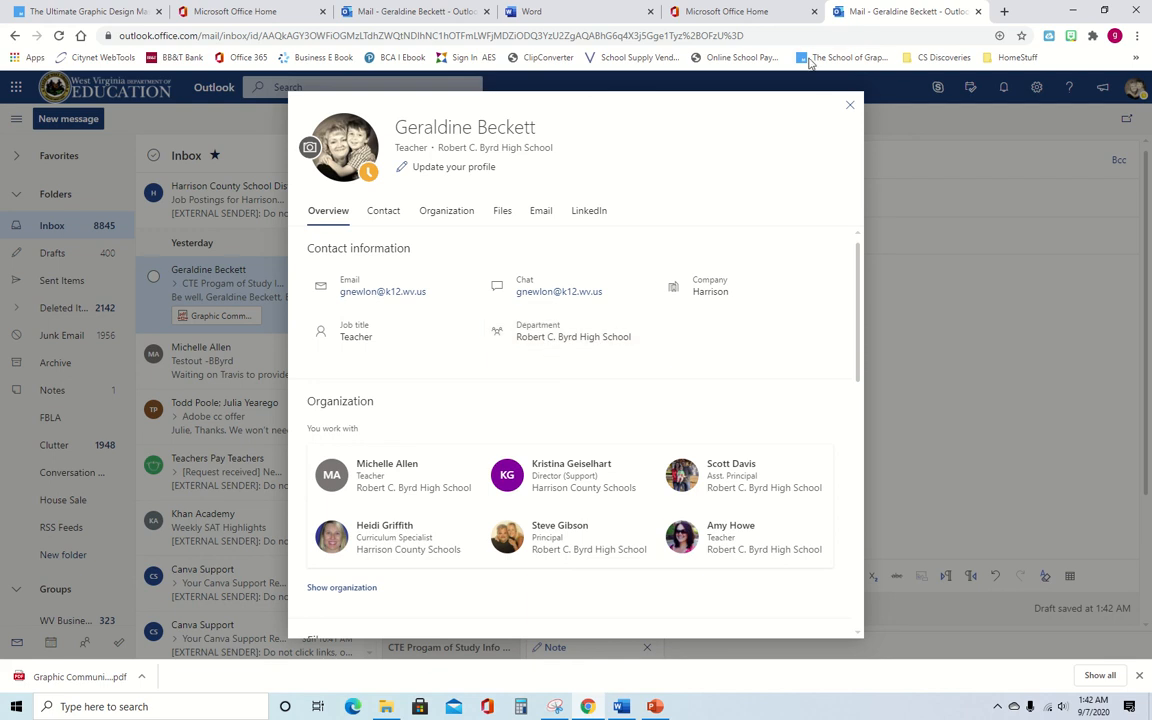
pyautogui.click(850, 105)
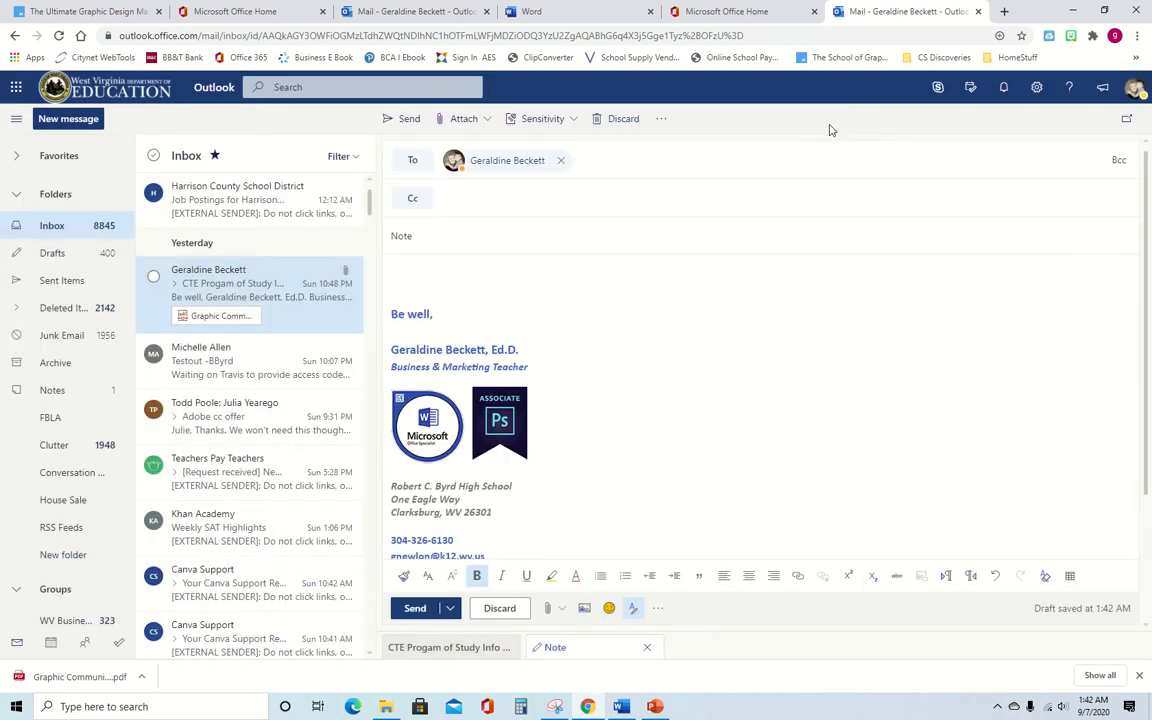
# - Add a second colleague to the To line and another colleague as Cc
pyautogui.click(614, 161)
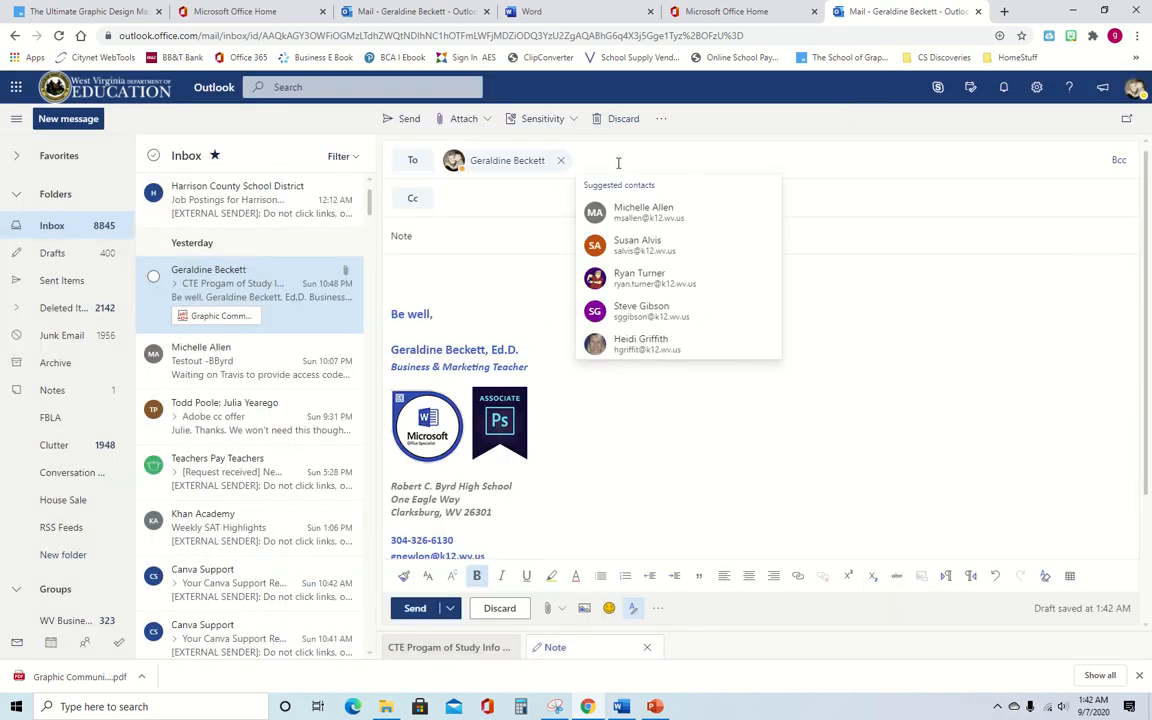
pyautogui.write('michelle')
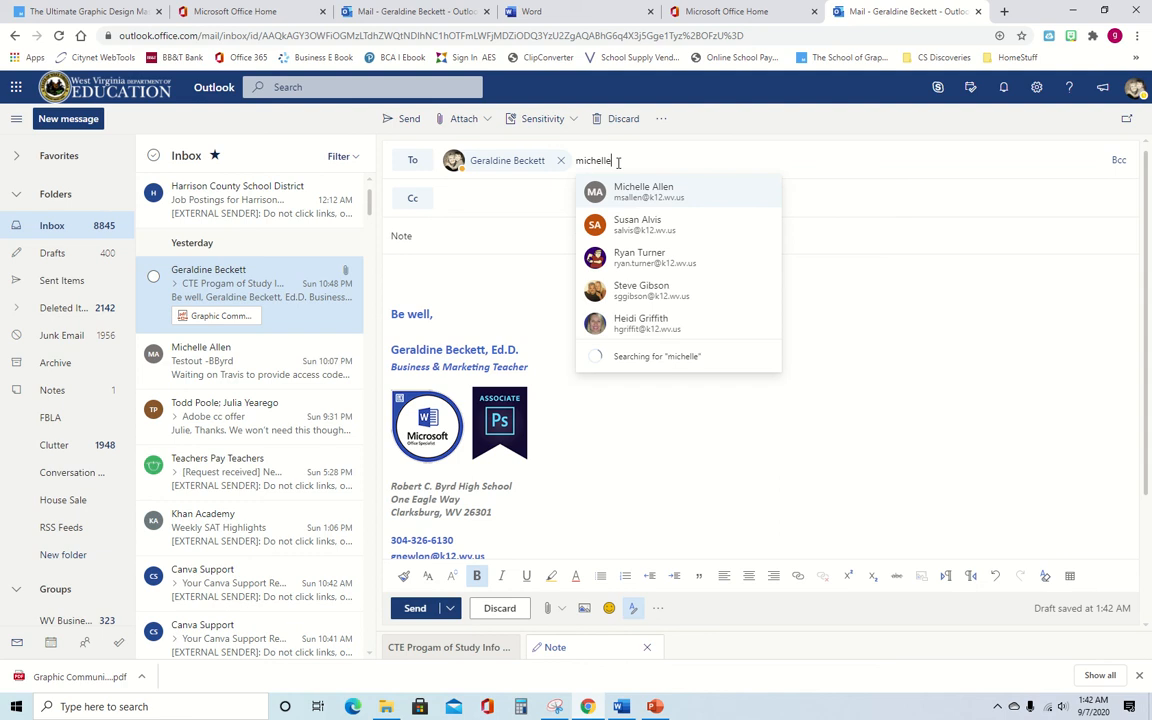
pyautogui.click(660, 190)
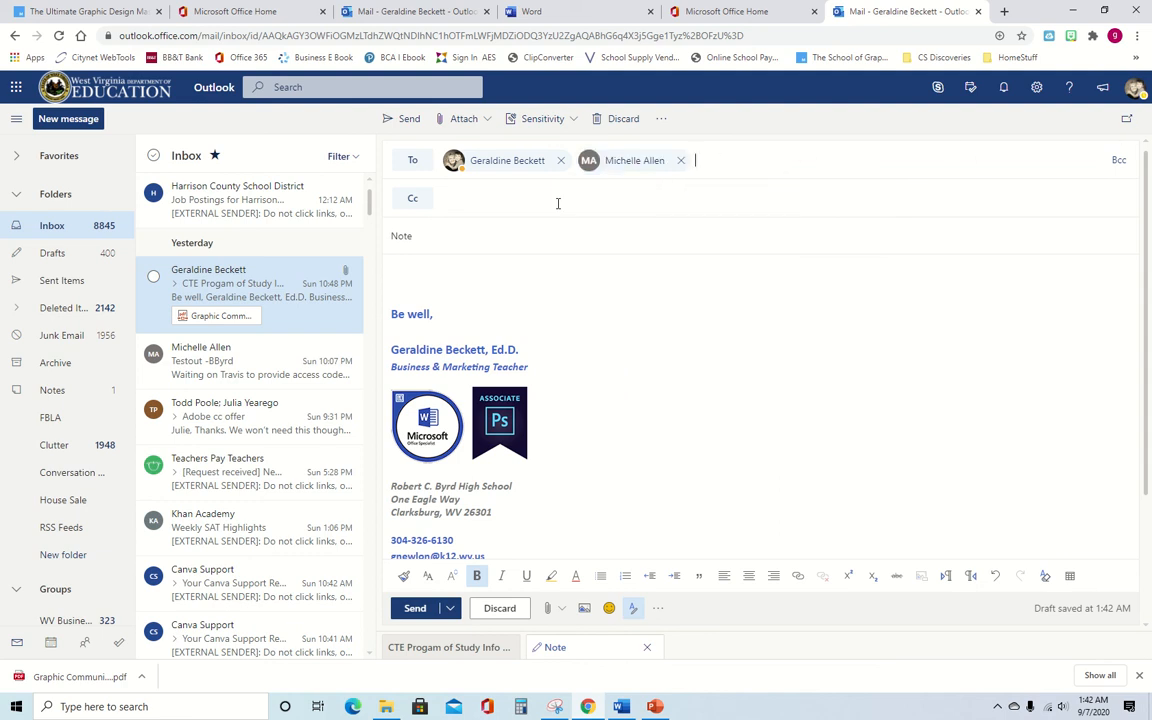
pyautogui.click(458, 197)
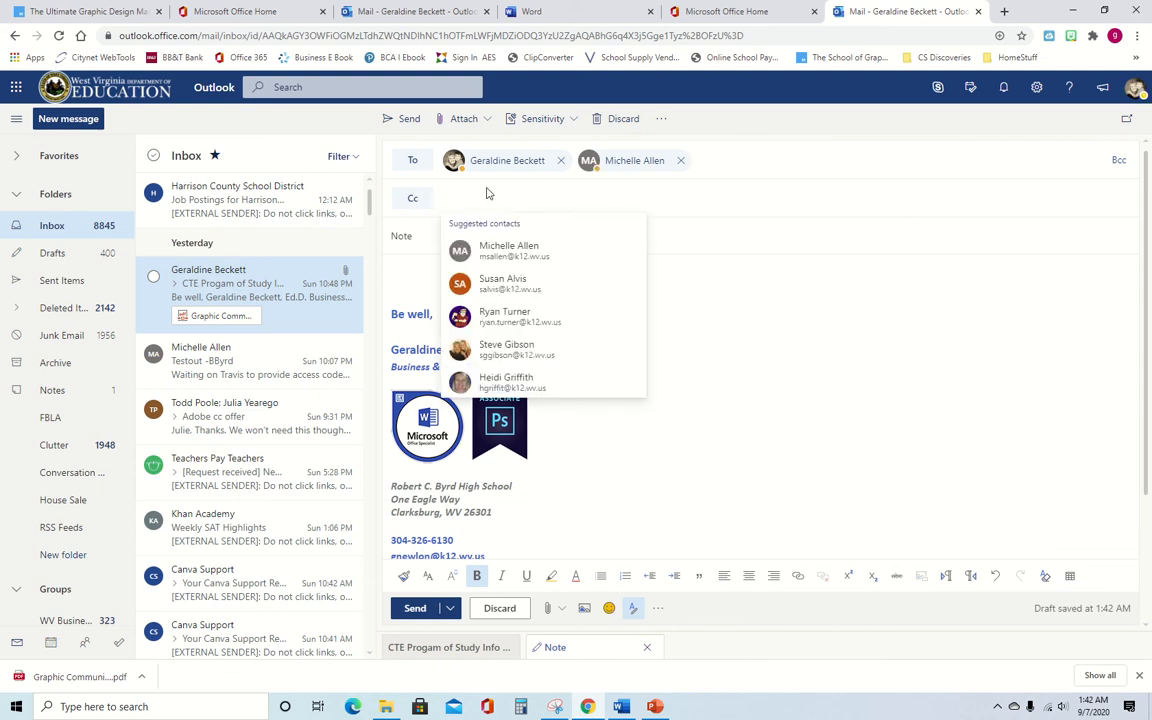
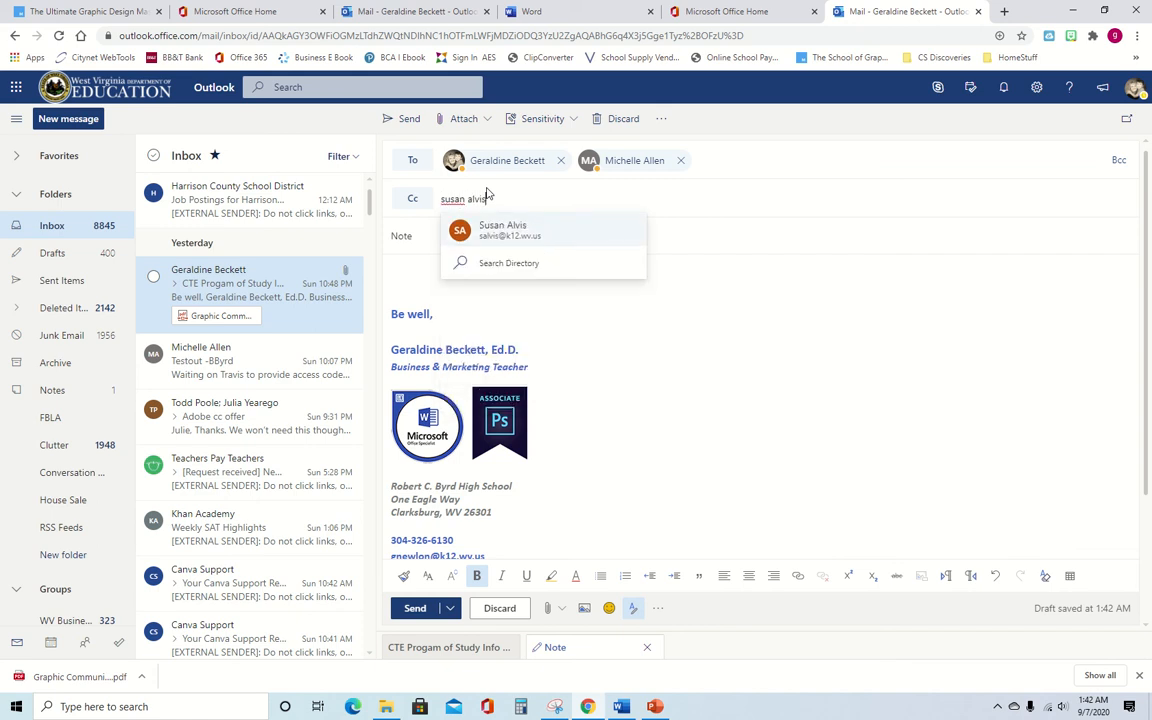
pyautogui.click(509, 230)
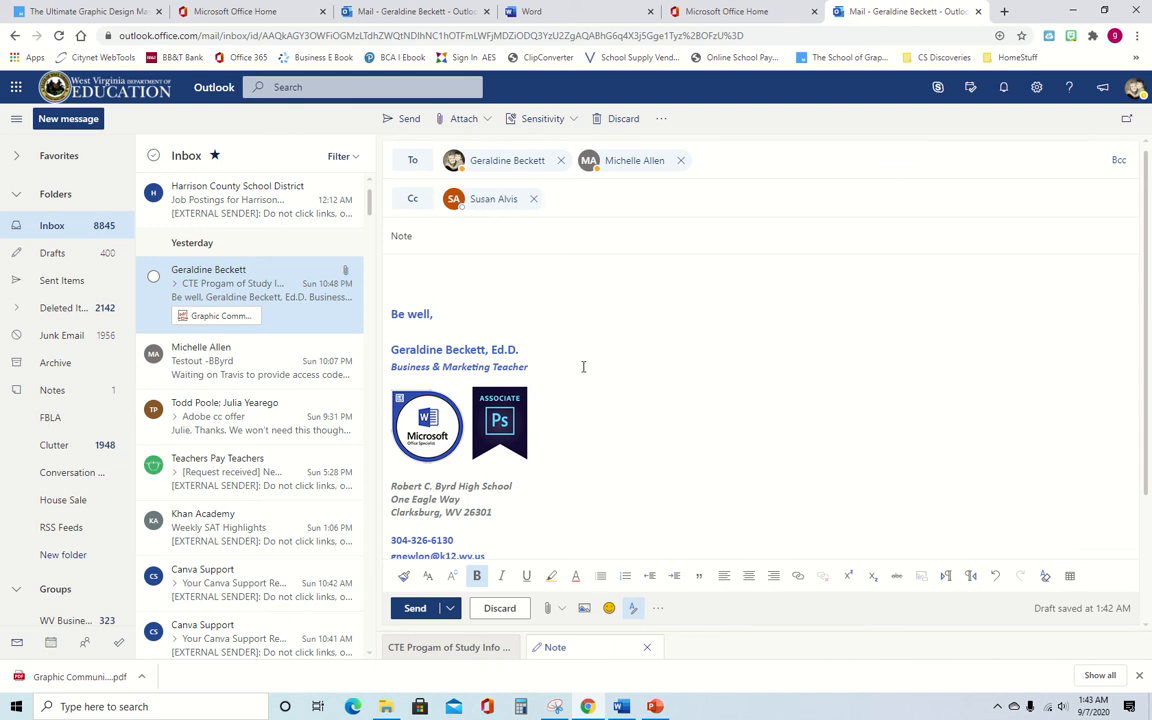
# - Type 'type your message here' in the body above the signature
pyautogui.scroll(-1, 445, 311)
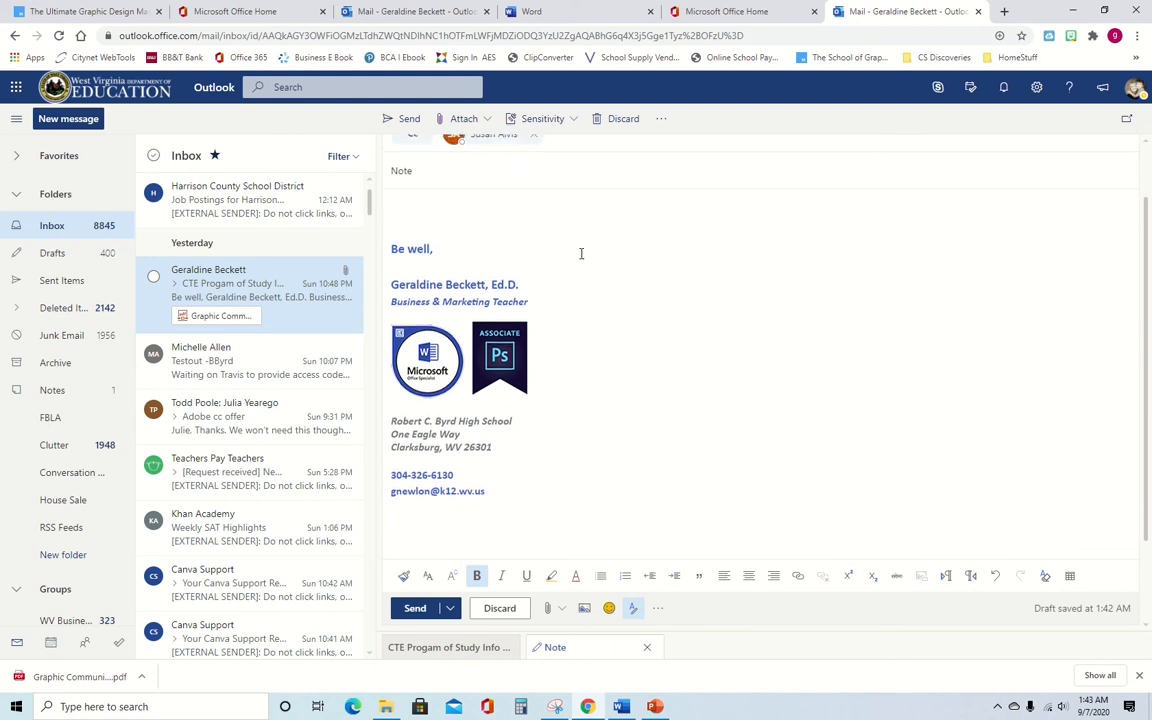
pyautogui.scroll(1, 560, 258)
pyautogui.click(428, 270)
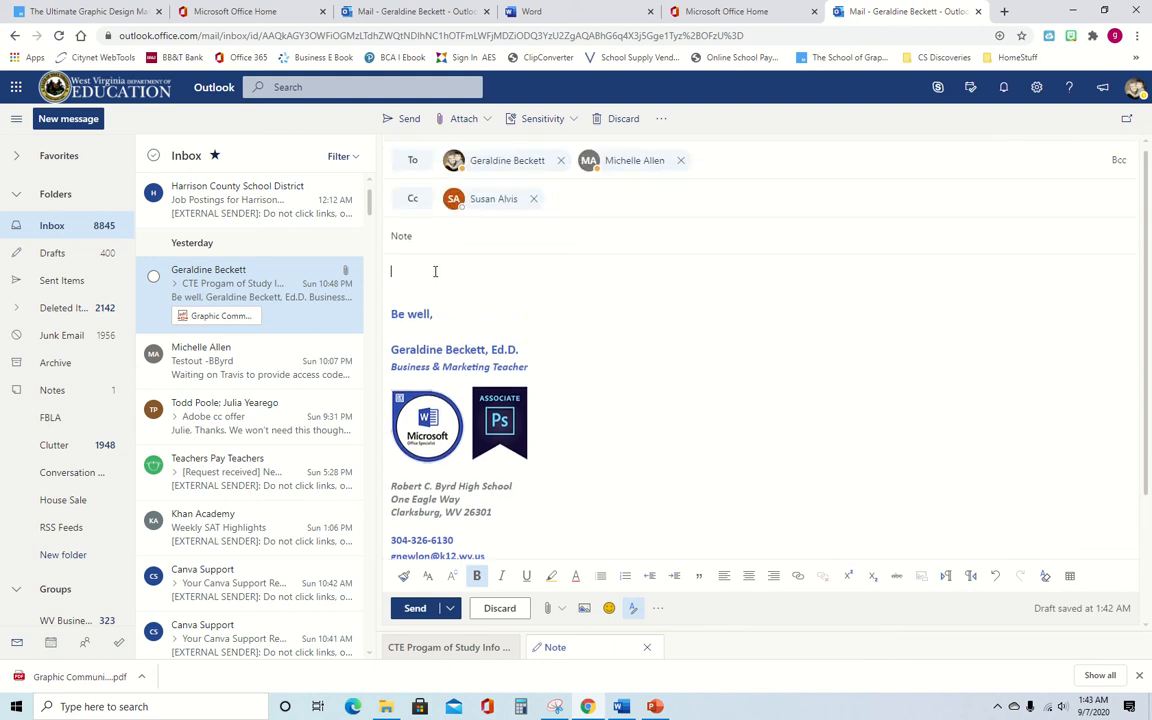
pyautogui.write('type your message here')
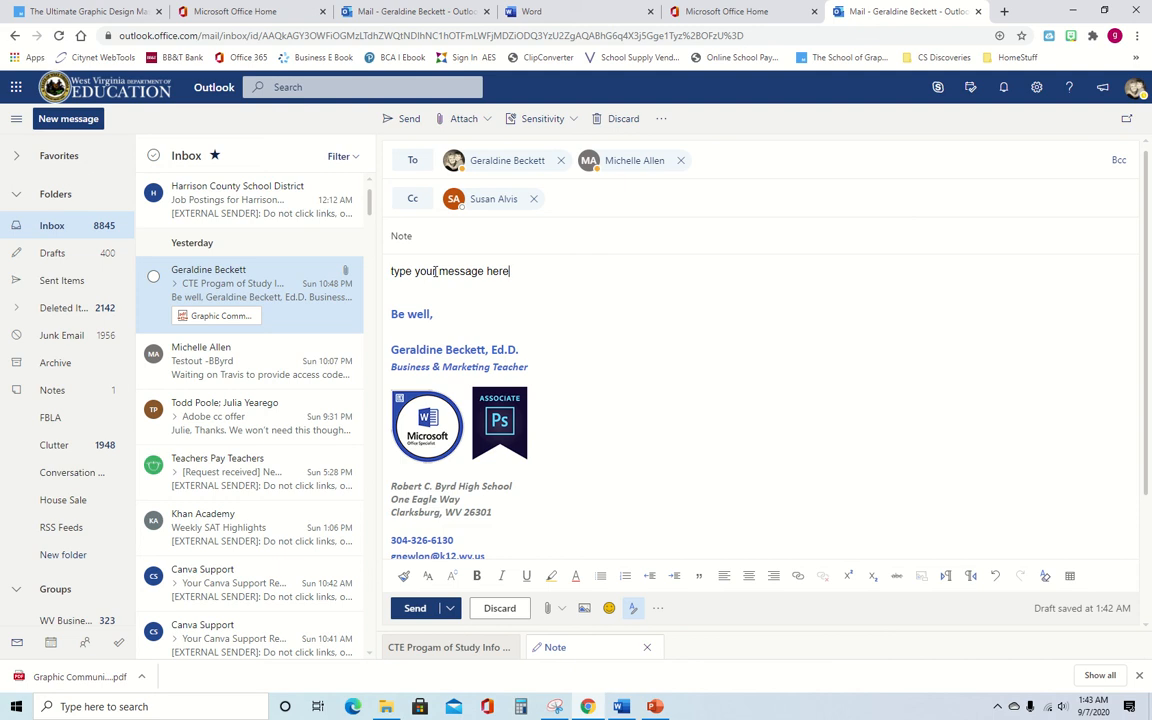
# - Replace the placeholder with a greeting using the recipient's title and surname, then add a new line
pyautogui.press('BackSpace')
pyautogui.press('BackSpace')
pyautogui.press('BackSpace')
pyautogui.press('BackSpace')
pyautogui.press('BackSpace')
pyautogui.press('BackSpace')
pyautogui.press('BackSpace')
pyautogui.press('BackSpace')
pyautogui.press('BackSpace')
pyautogui.press('BackSpace')
pyautogui.press('BackSpace')
pyautogui.press('BackSpace')
pyautogui.press('BackSpace')
pyautogui.press('BackSpace')
pyautogui.press('BackSpace')
pyautogui.press('BackSpace')
pyautogui.press('BackSpace')
pyautogui.press('BackSpace')
pyautogui.write('Thoma')
pyautogui.press('Return')
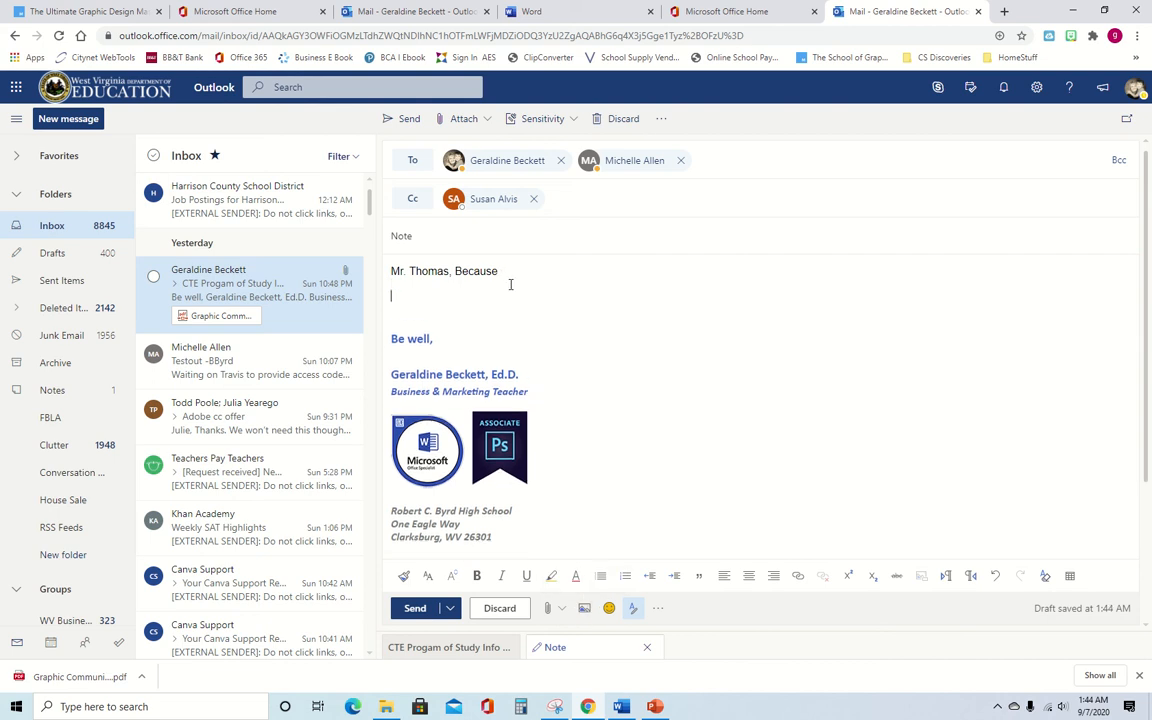
# - Insert the photo WIN_20200803_19_25_07_Pro from Pictures > Camera Roll into the body
pyautogui.click(585, 609)
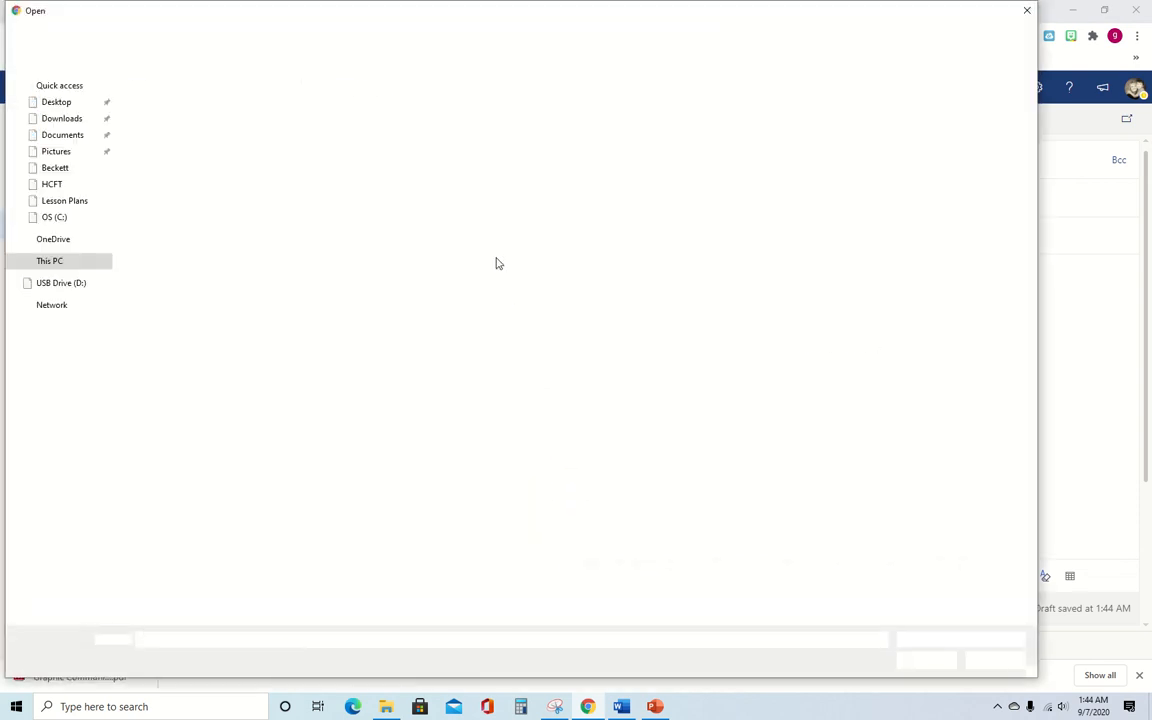
pyautogui.click(62, 151)
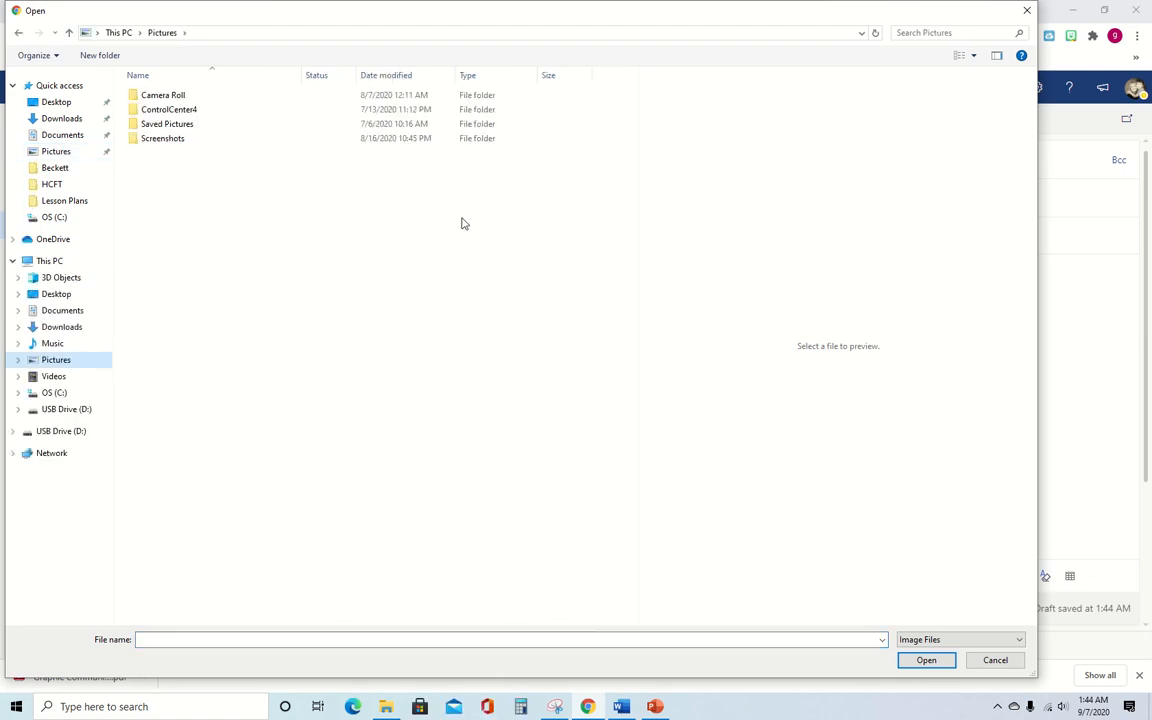
pyautogui.doubleClick(163, 95)
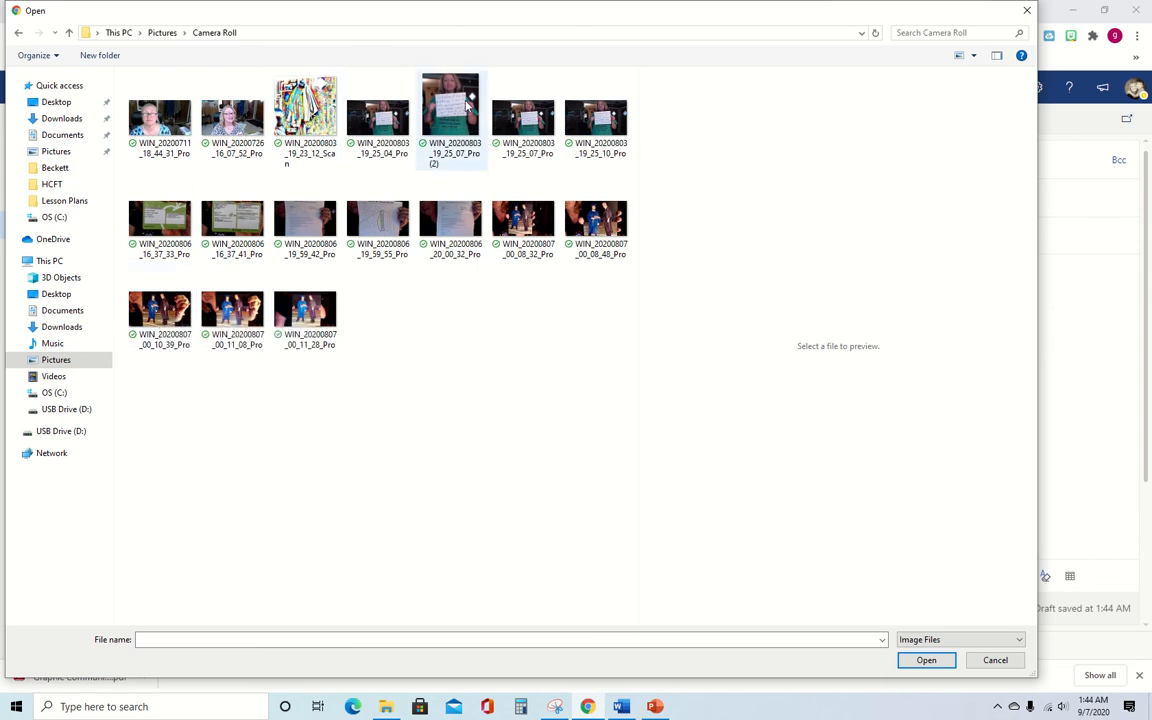
pyautogui.click(540, 113)
pyautogui.doubleClick(540, 113)
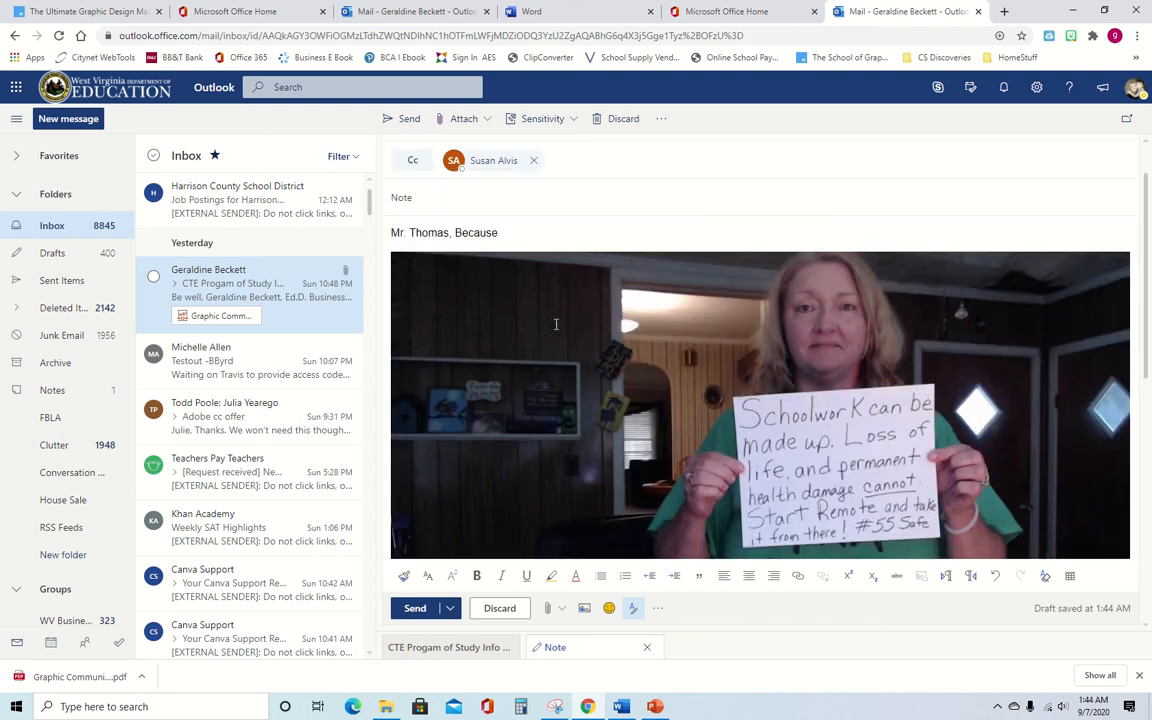
# - Delete the inserted marching band photo so the greeting sits above the signature
pyautogui.scroll(1, 556, 323)
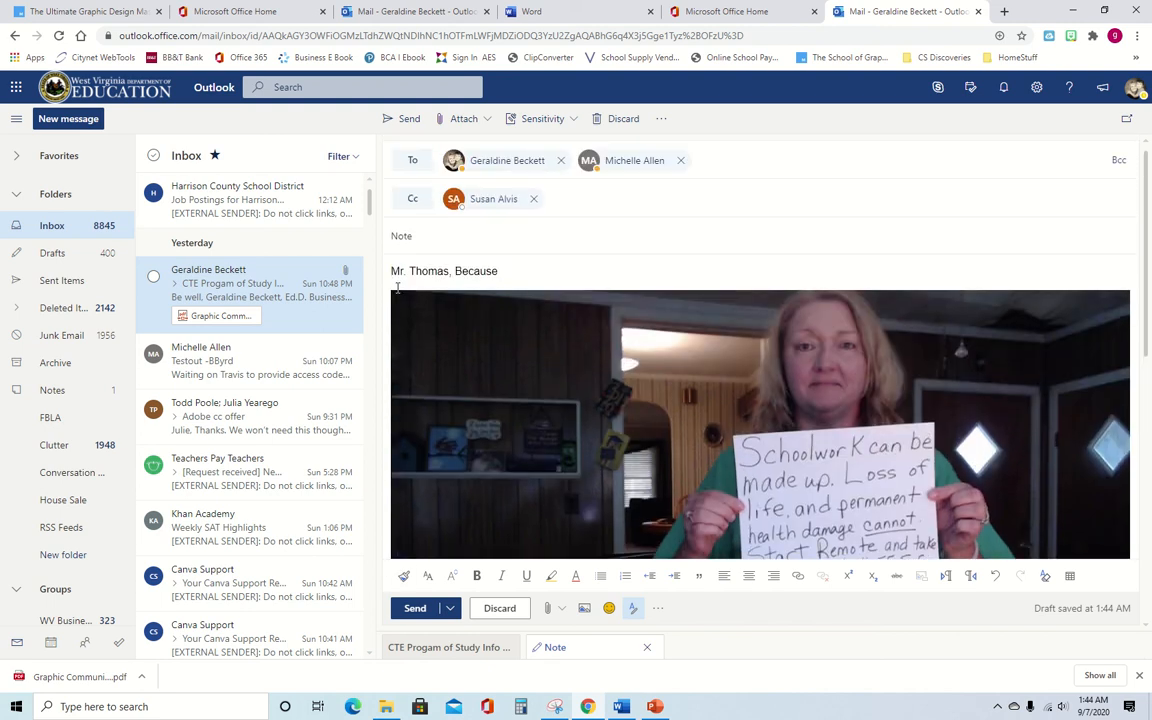
pyautogui.scroll(-5, 502, 277)
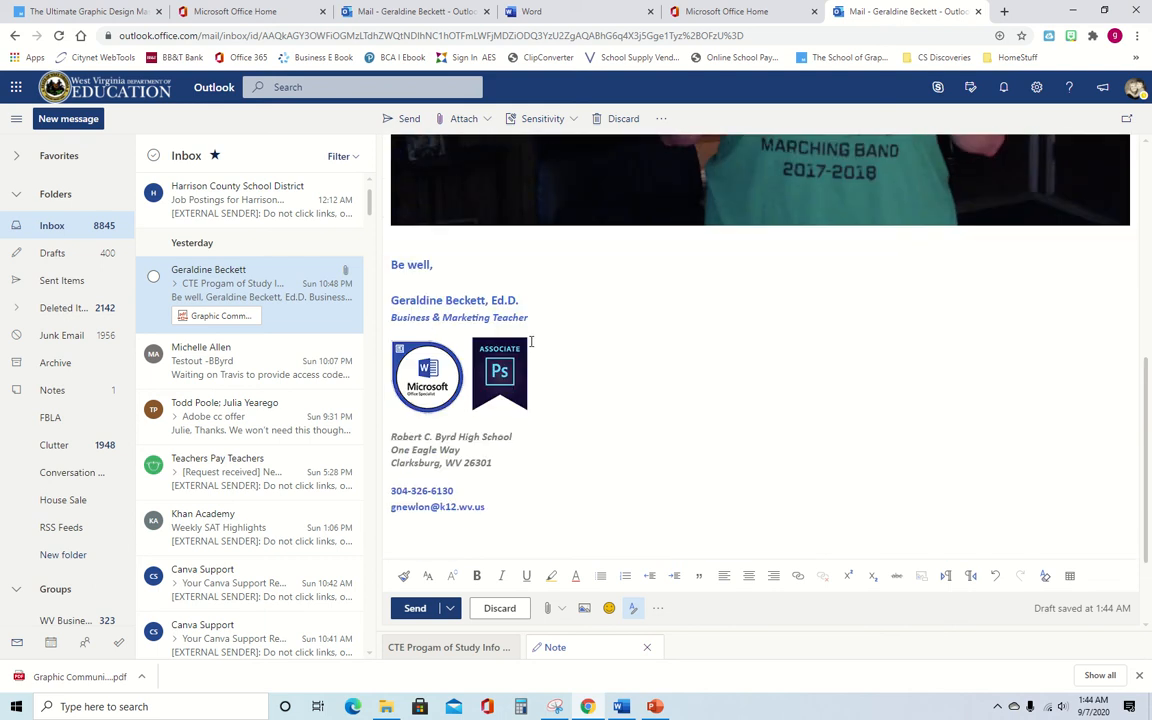
pyautogui.click(545, 170)
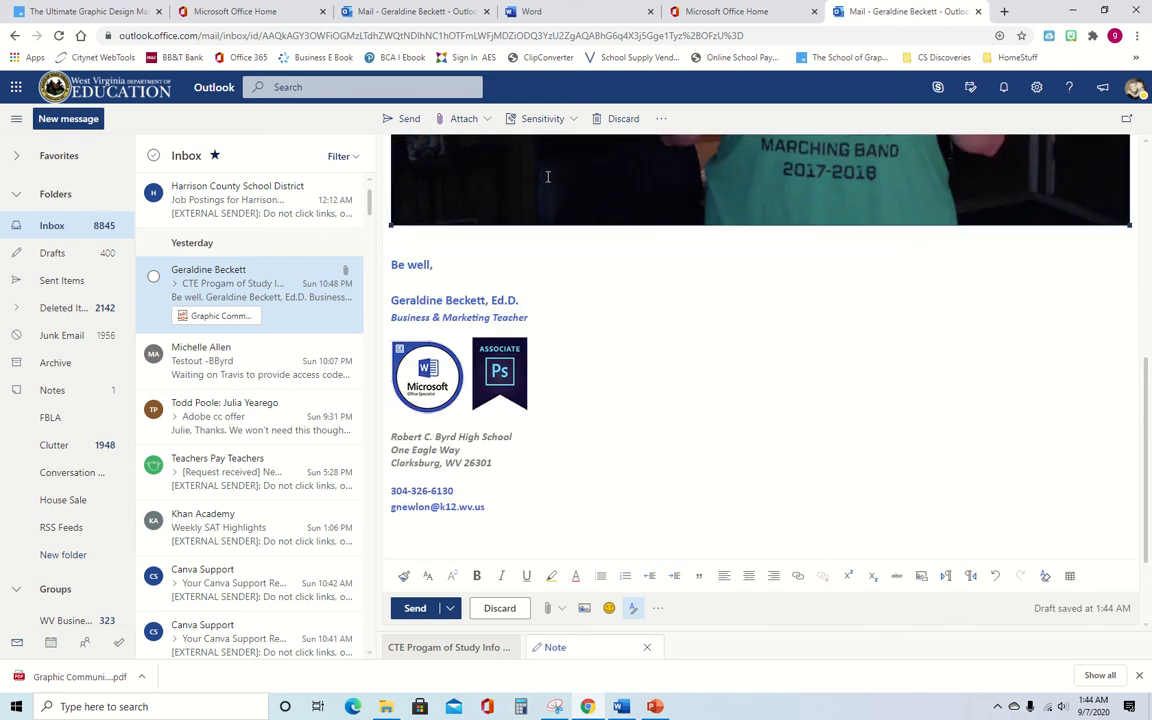
pyautogui.press('Delete')
pyautogui.scroll(3, 590, 250)
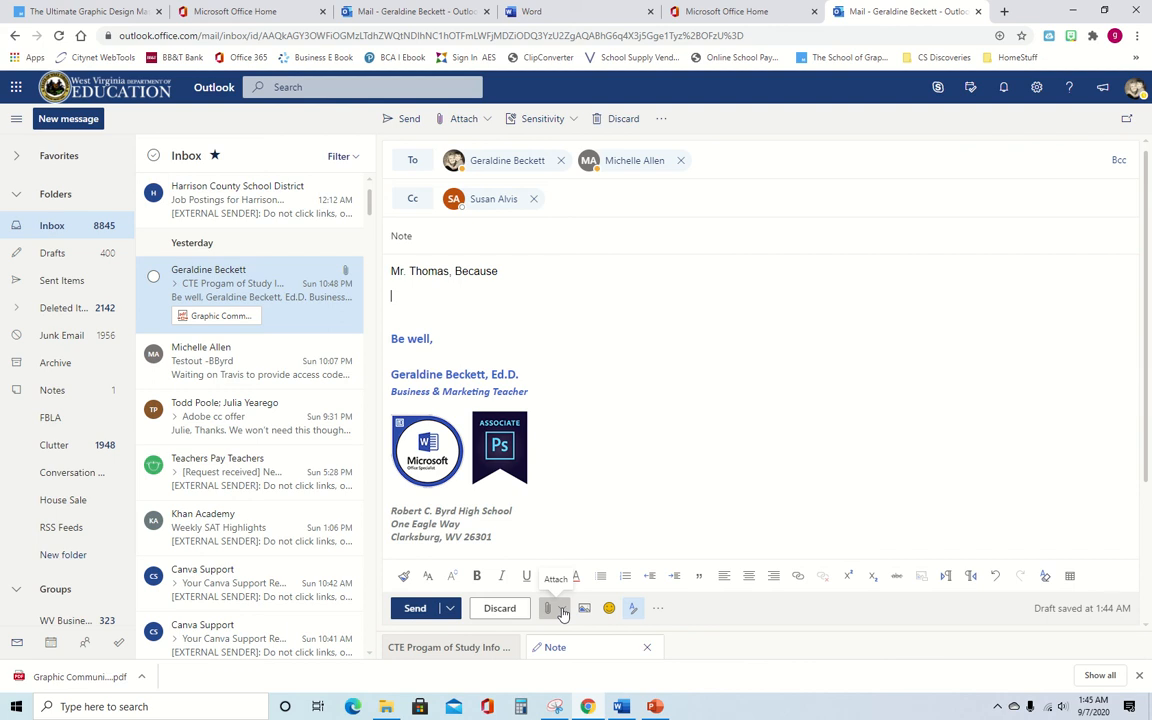
pyautogui.click(563, 613)
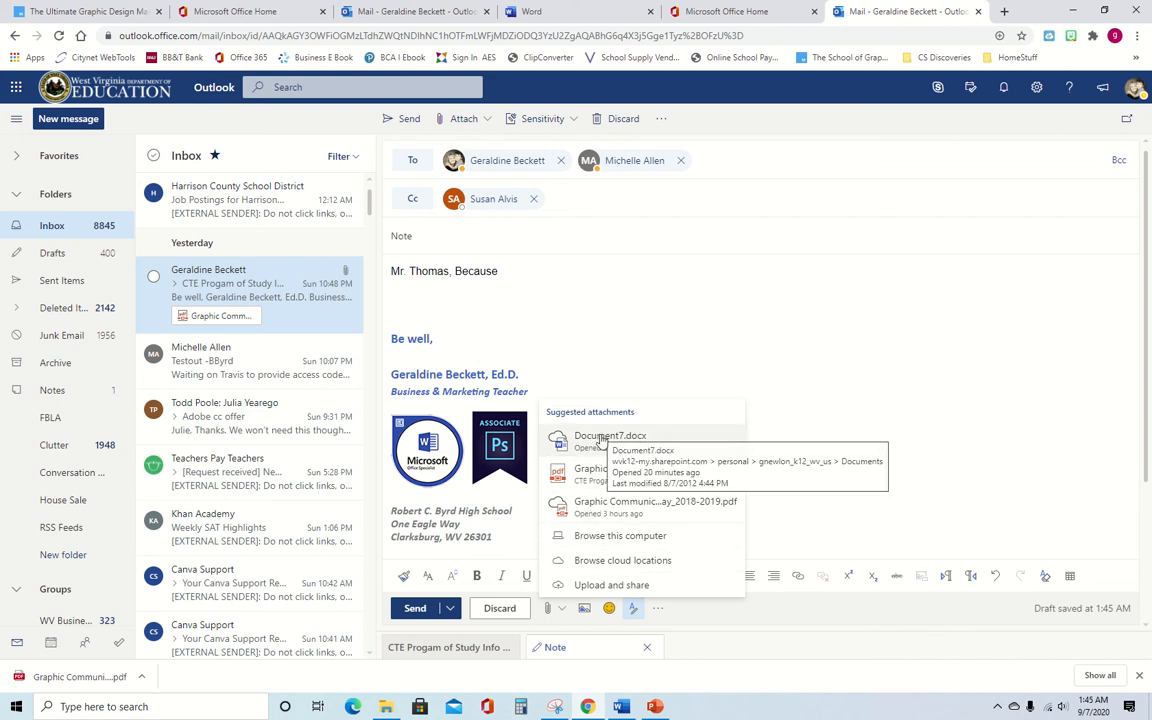
pyautogui.click(630, 561)
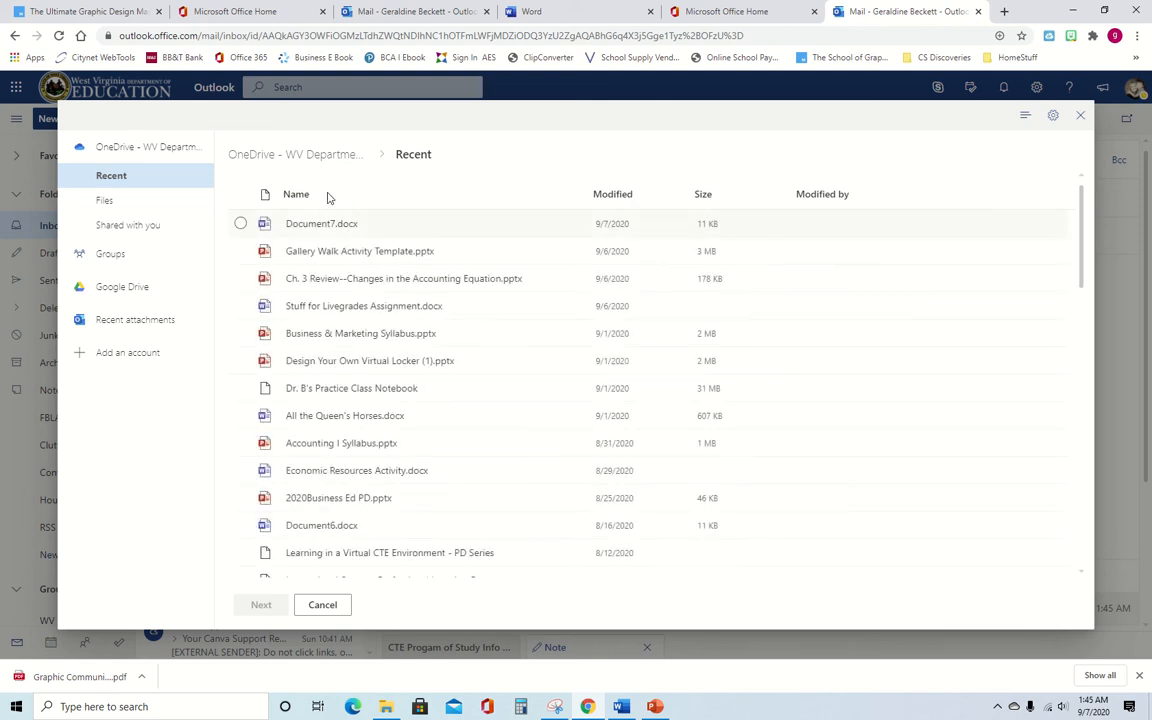
pyautogui.click(137, 287)
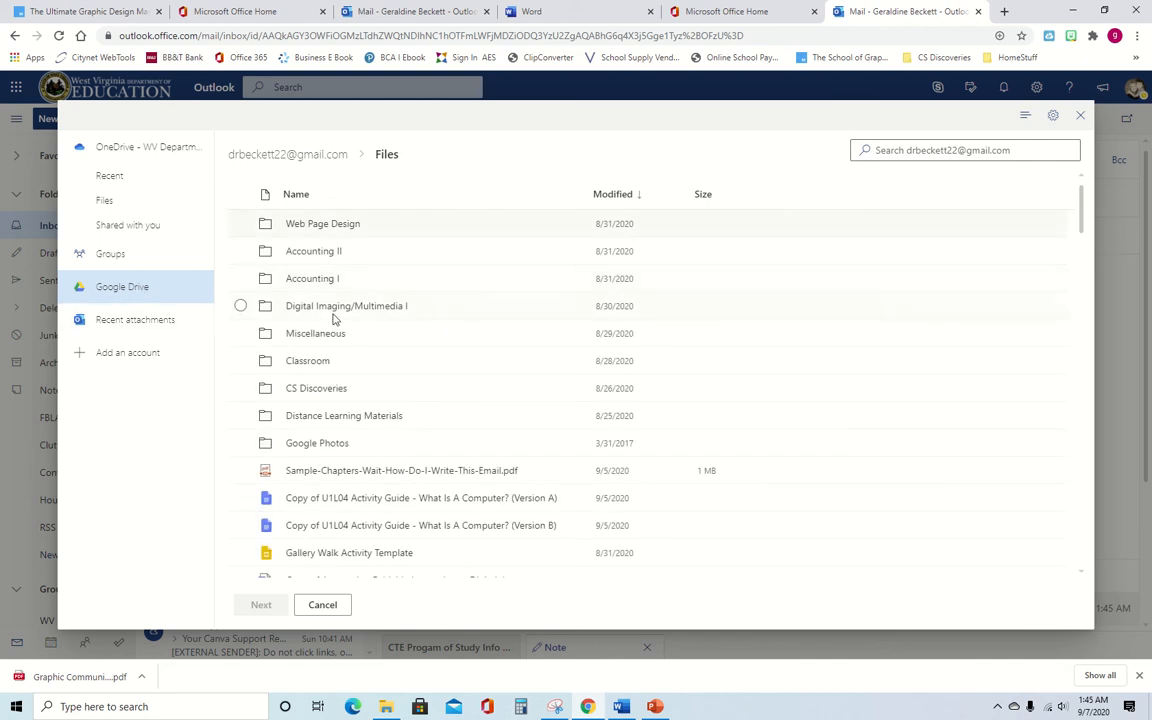
pyautogui.scroll(-7, 332, 319)
pyautogui.scroll(8, 335, 338)
pyautogui.click(1083, 115)
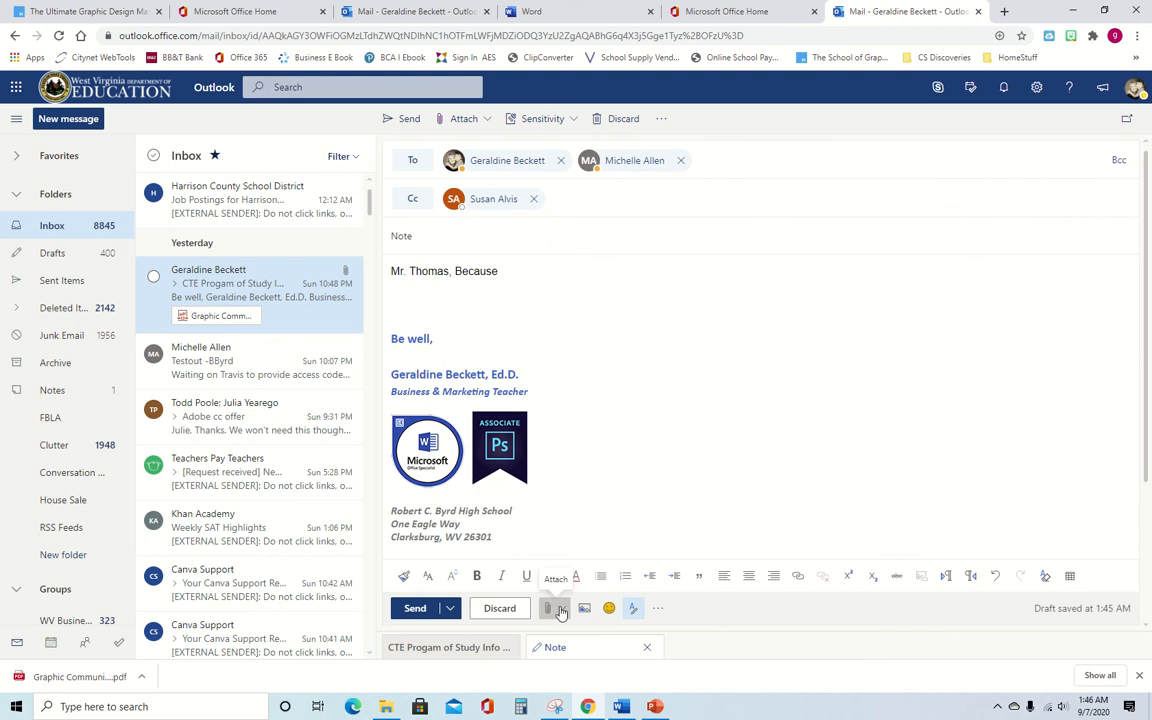
# - Attach Document7.docx from Suggested attachments as a shared file recipients can edit
pyautogui.click(485, 118)
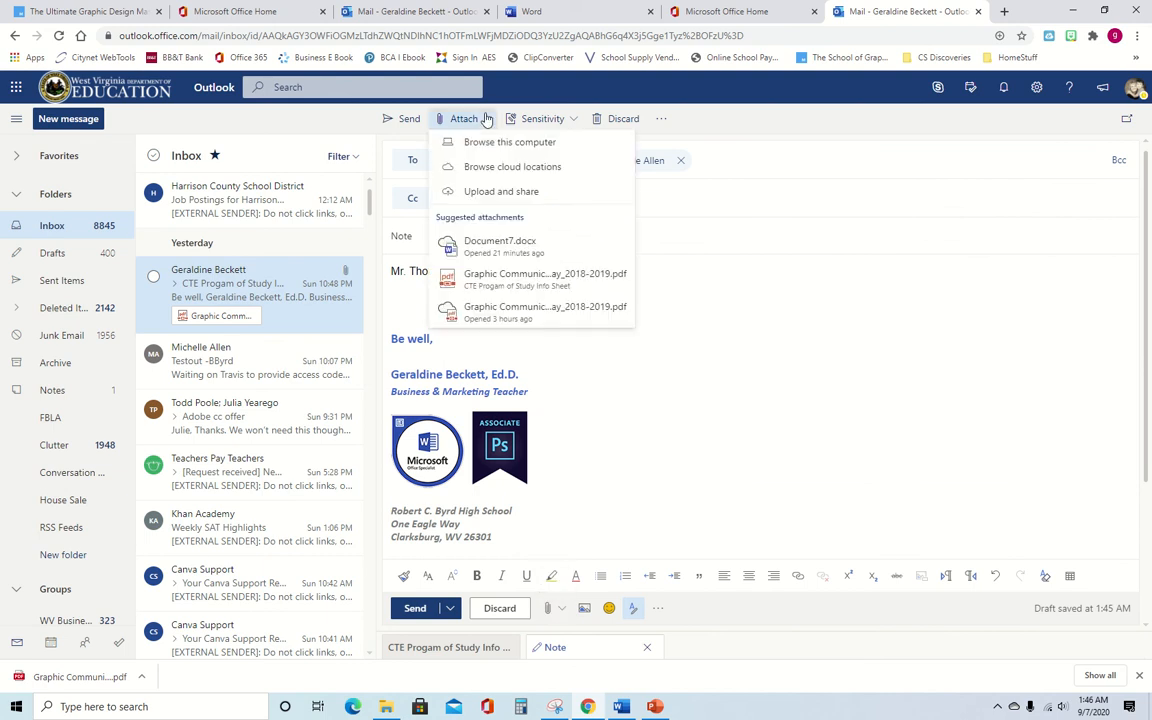
pyautogui.click(503, 244)
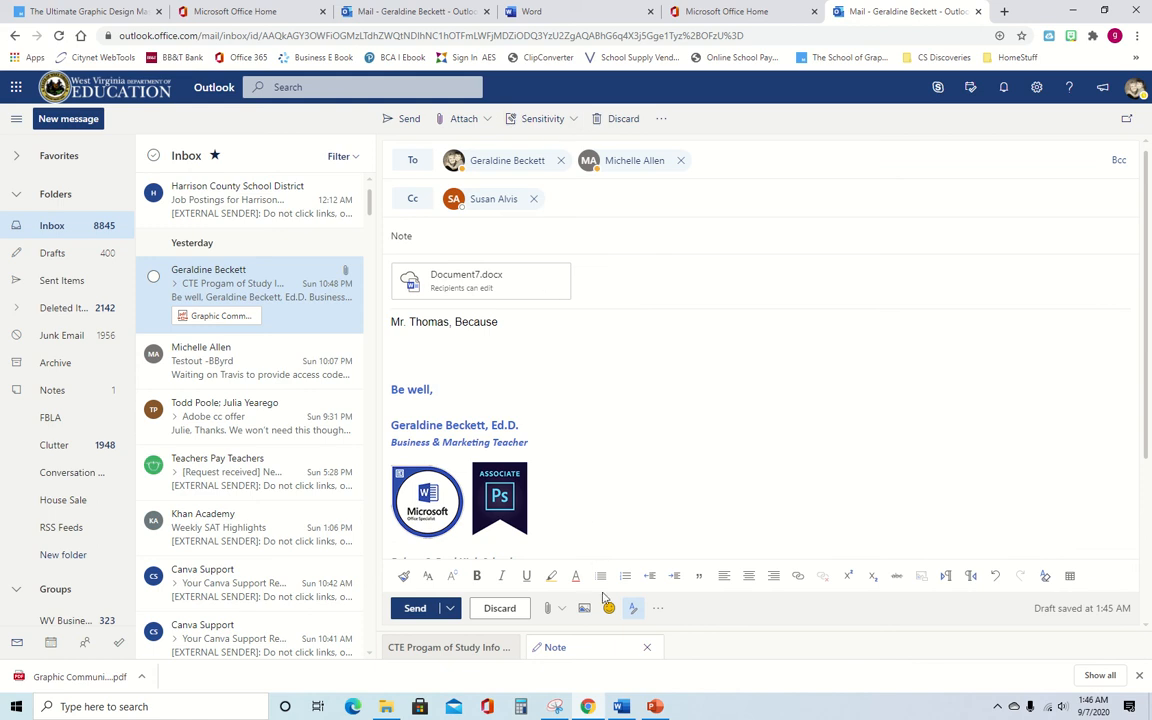
pyautogui.click(659, 610)
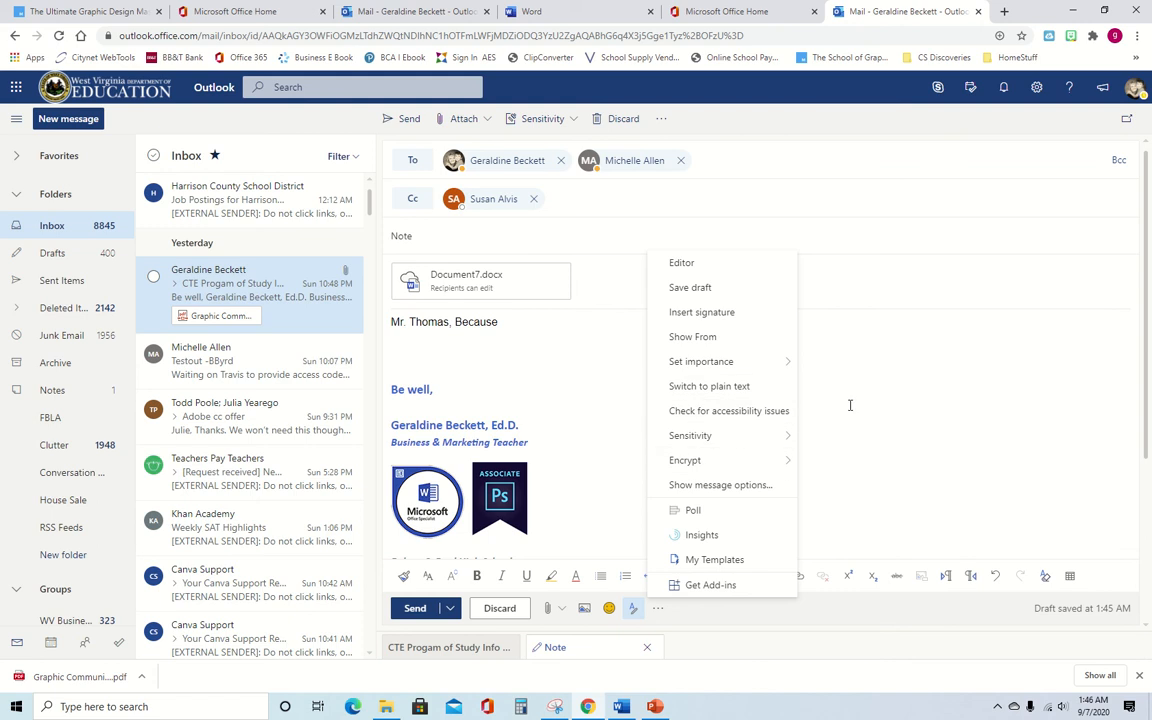
# - Close the extra message options and start a new line after the greeting
pyautogui.click(823, 427)
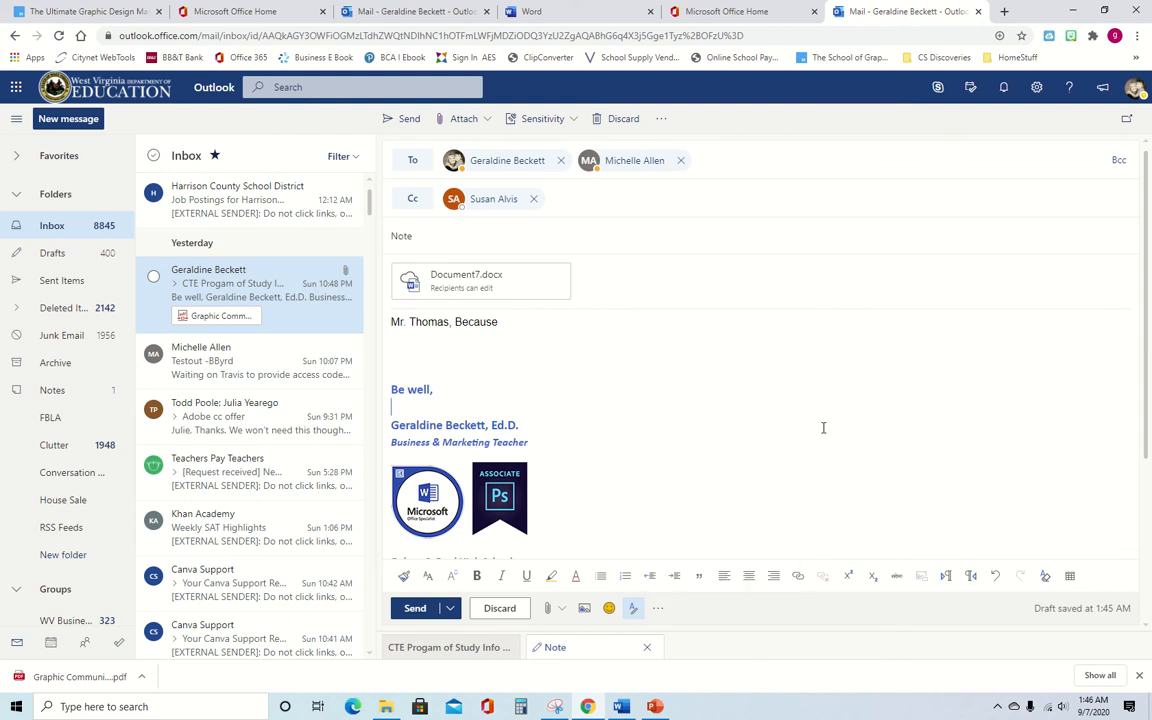
pyautogui.click(658, 608)
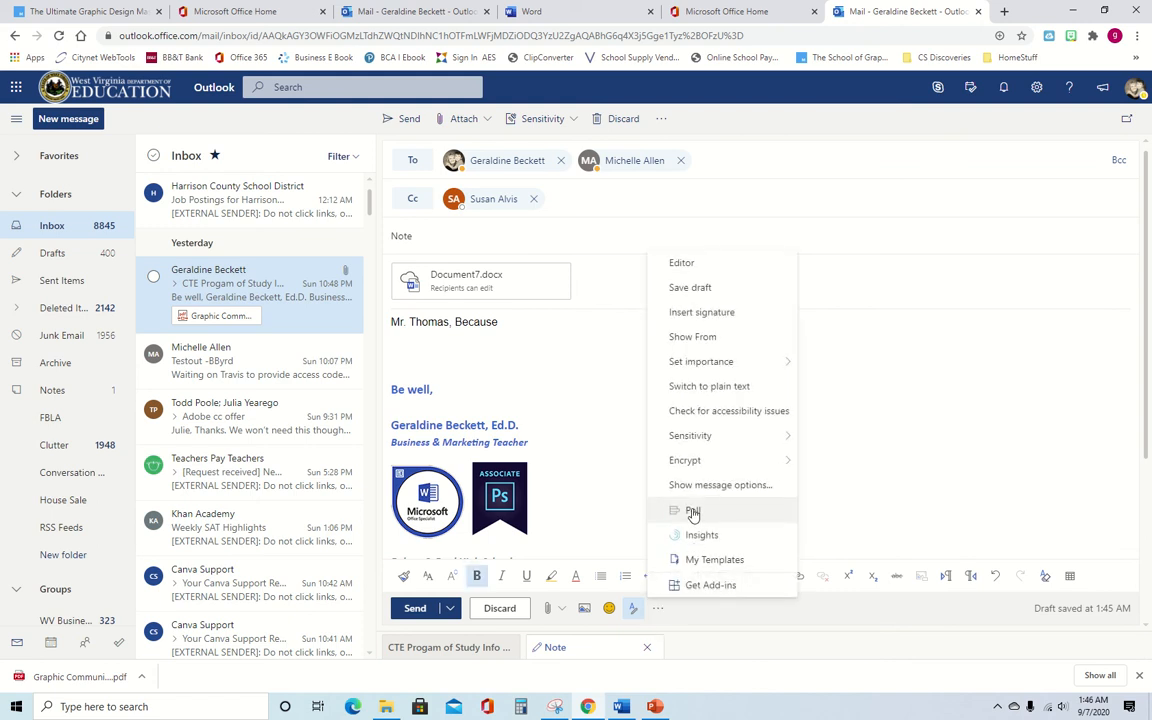
pyautogui.click(867, 450)
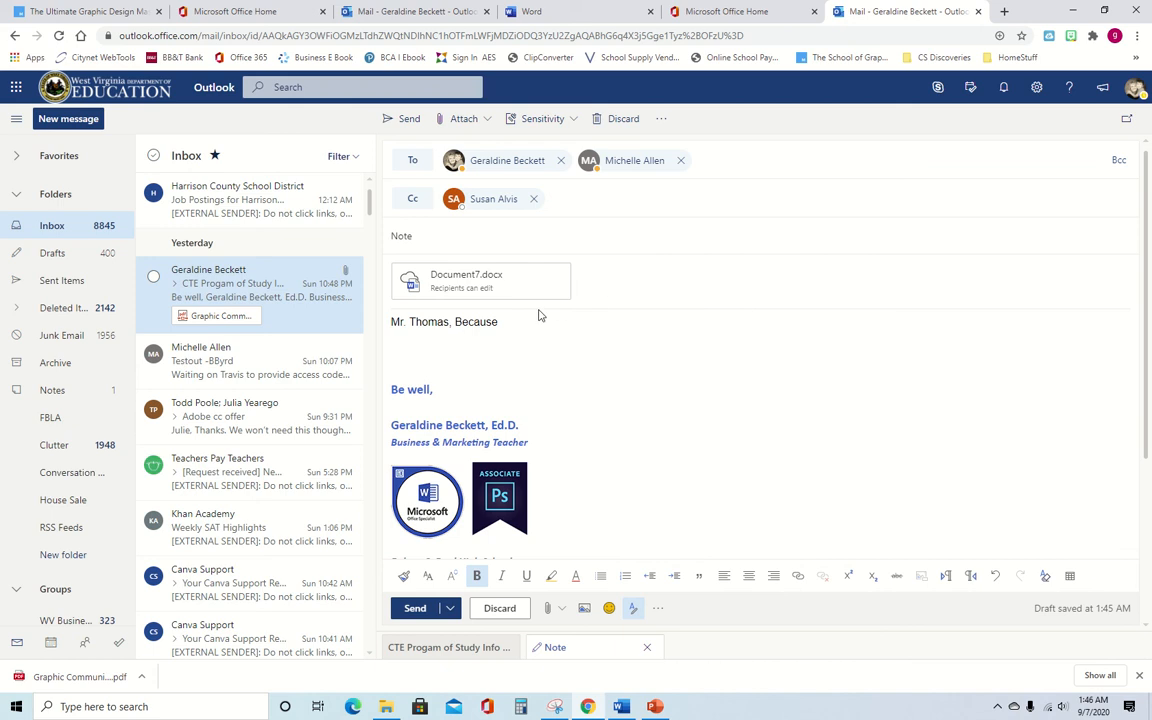
pyautogui.click(507, 325)
pyautogui.press('Return')
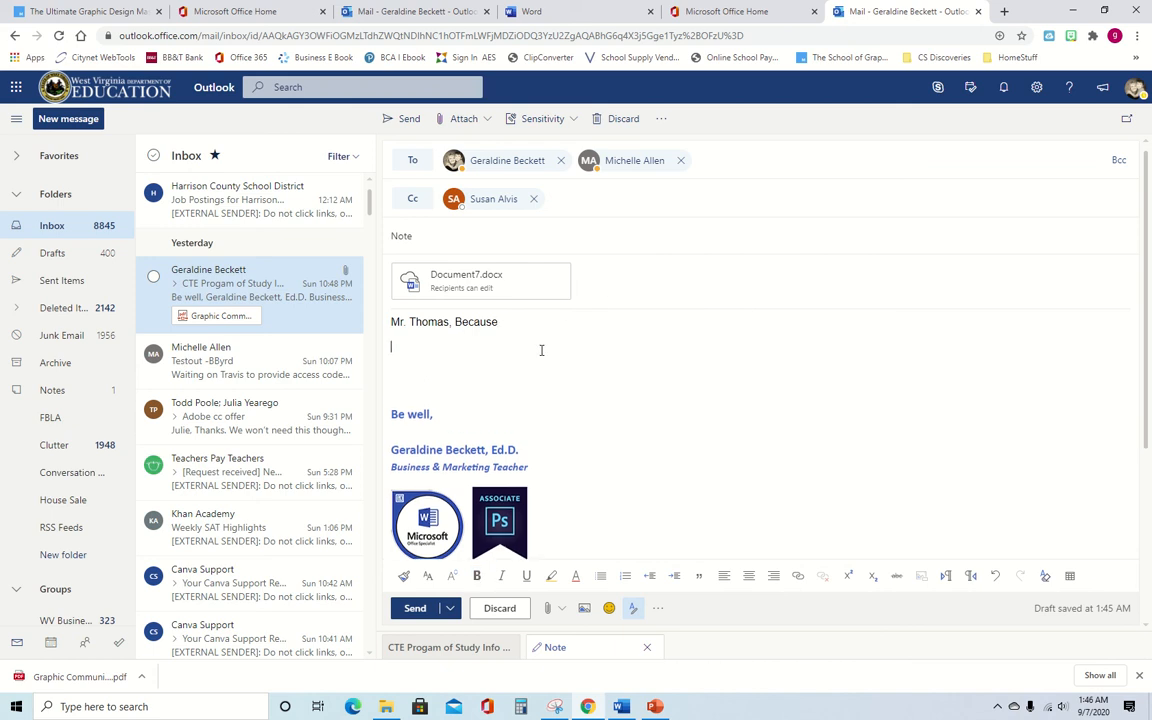
pyautogui.click(798, 577)
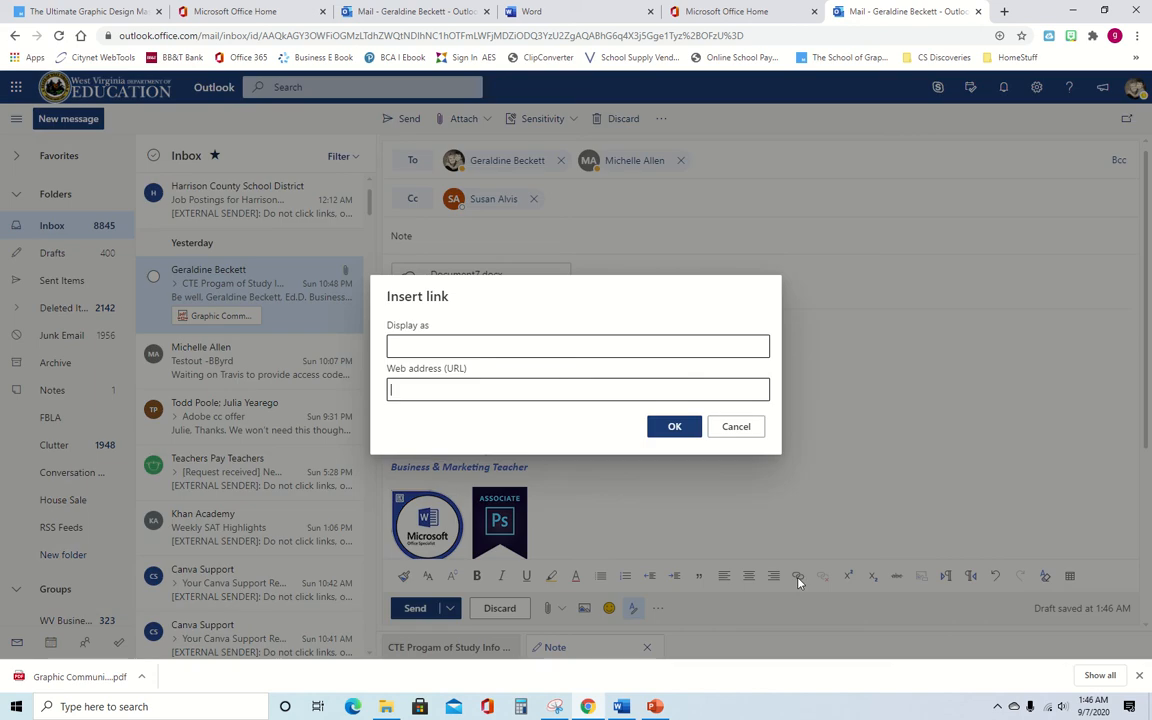
pyautogui.click(425, 345)
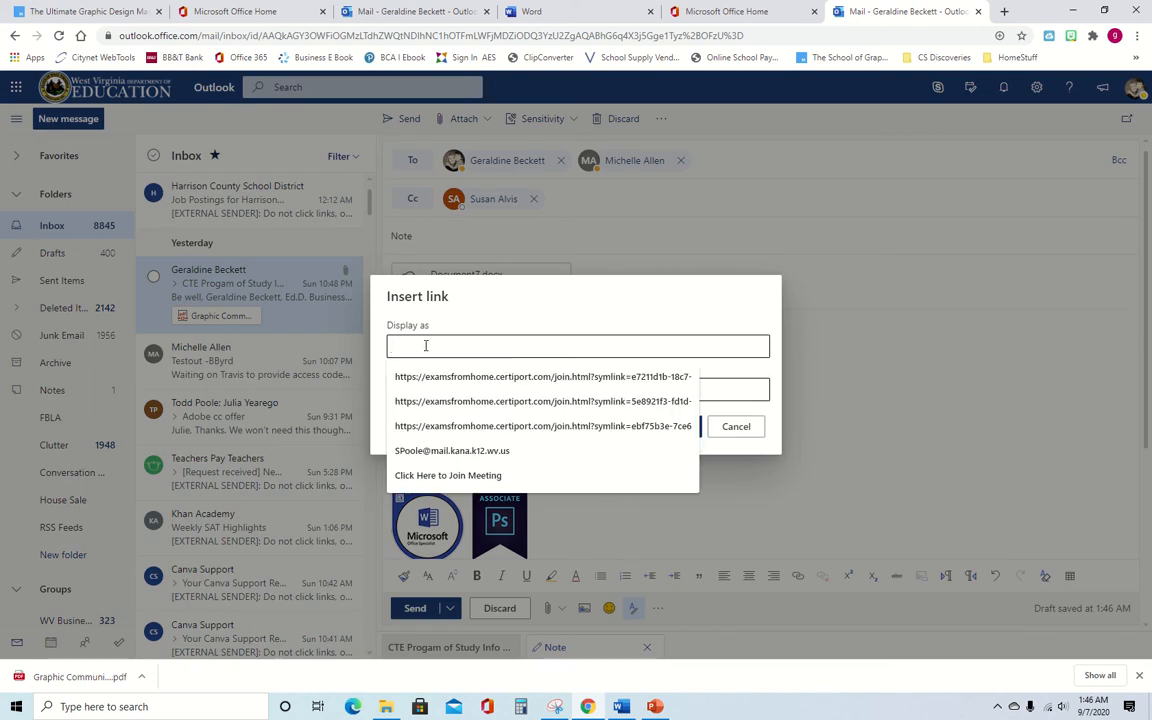
pyautogui.write('Kahoo')
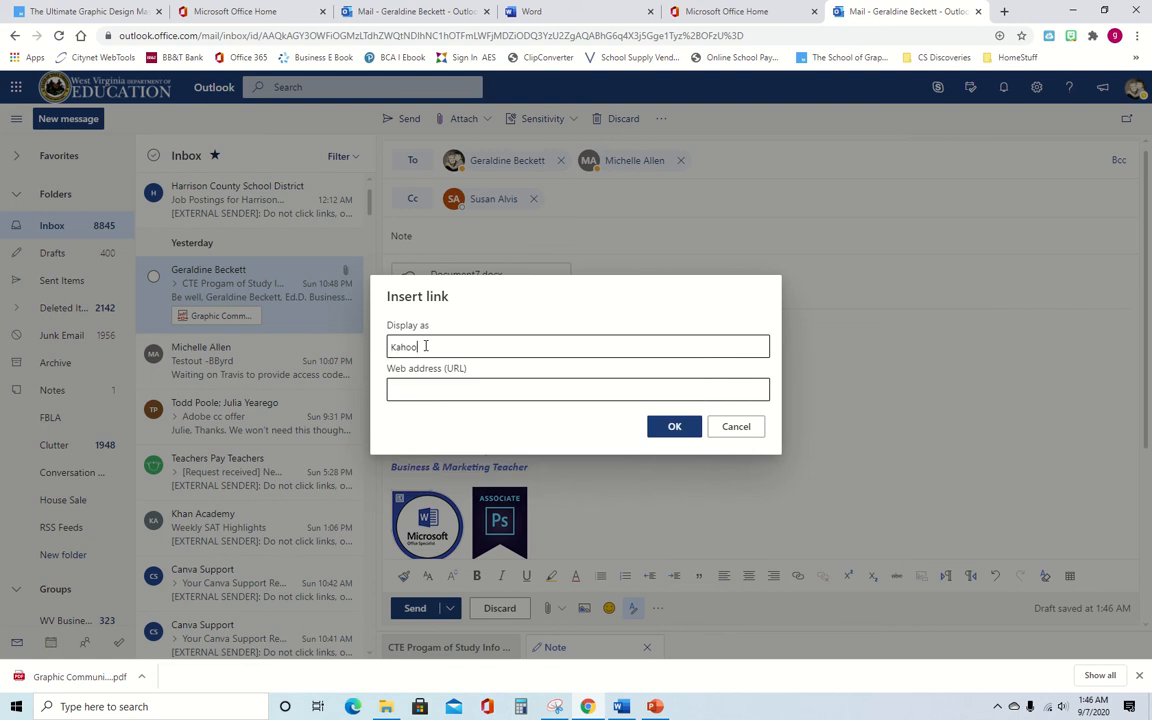
pyautogui.press('BackSpace')
pyautogui.press('BackSpace')
pyautogui.press('BackSpace')
pyautogui.click(448, 389)
pyautogui.write('www.kahoot.com')
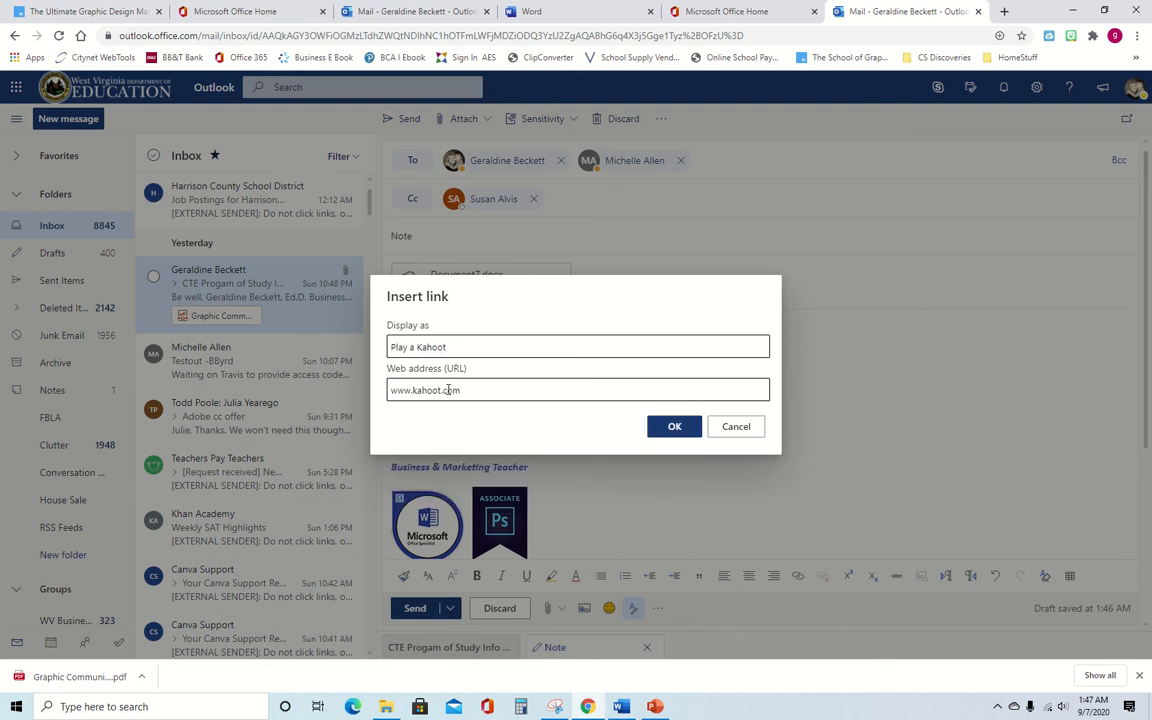
pyautogui.click(672, 428)
pyautogui.click(446, 350)
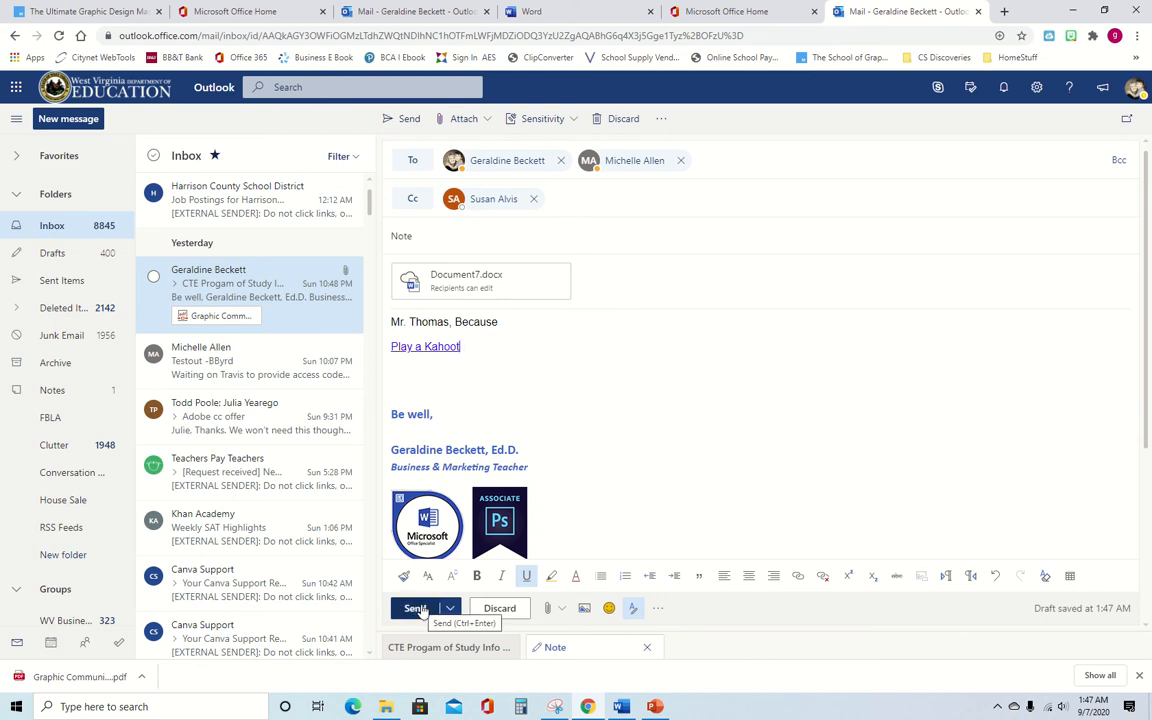
# - Remove the second To and the Cc recipients, undoing the premature send
pyautogui.click(680, 160)
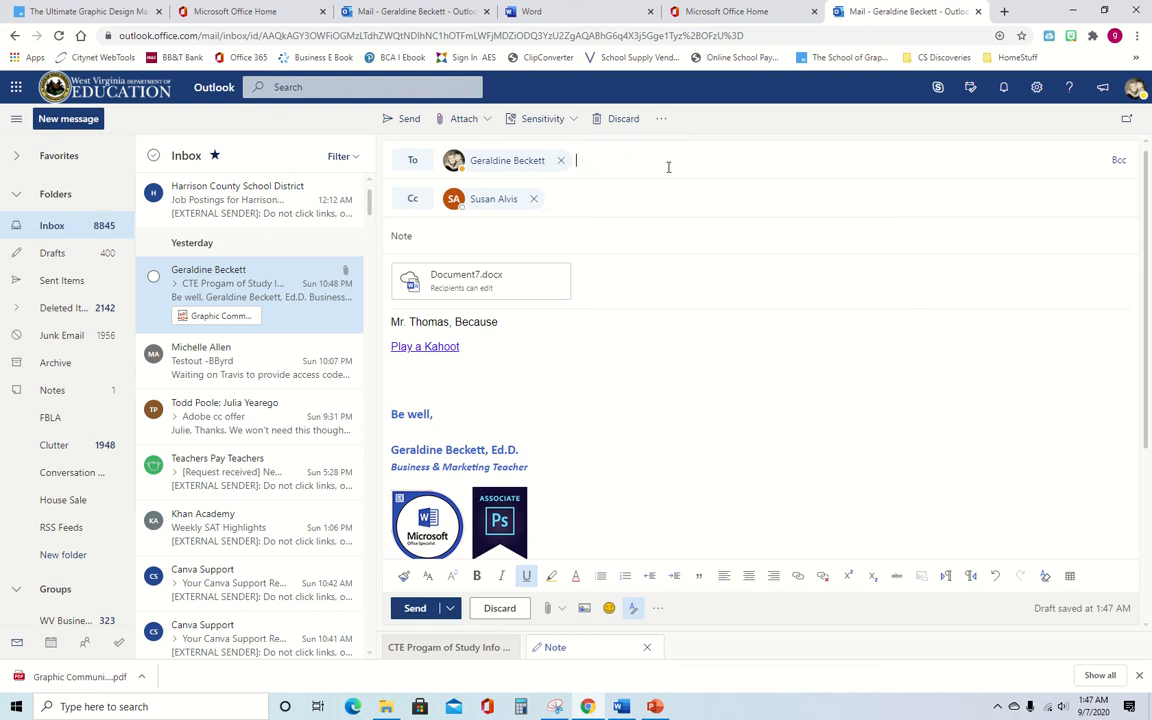
pyautogui.click(533, 198)
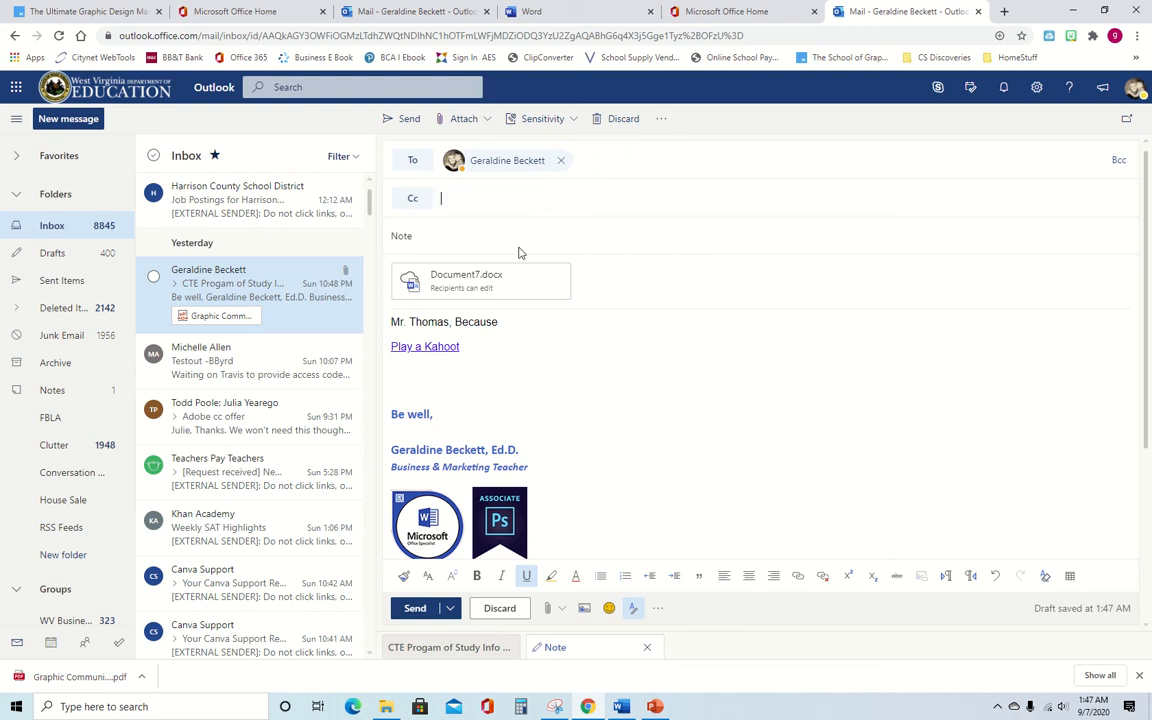
pyautogui.click(407, 119)
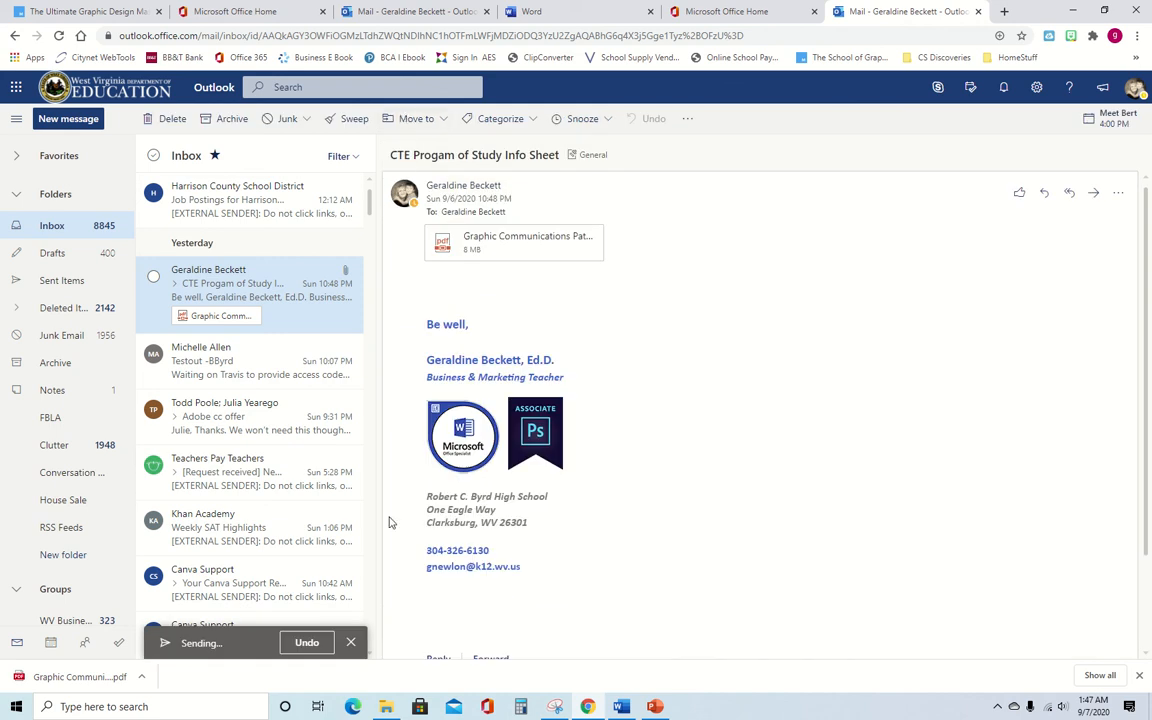
pyautogui.click(307, 643)
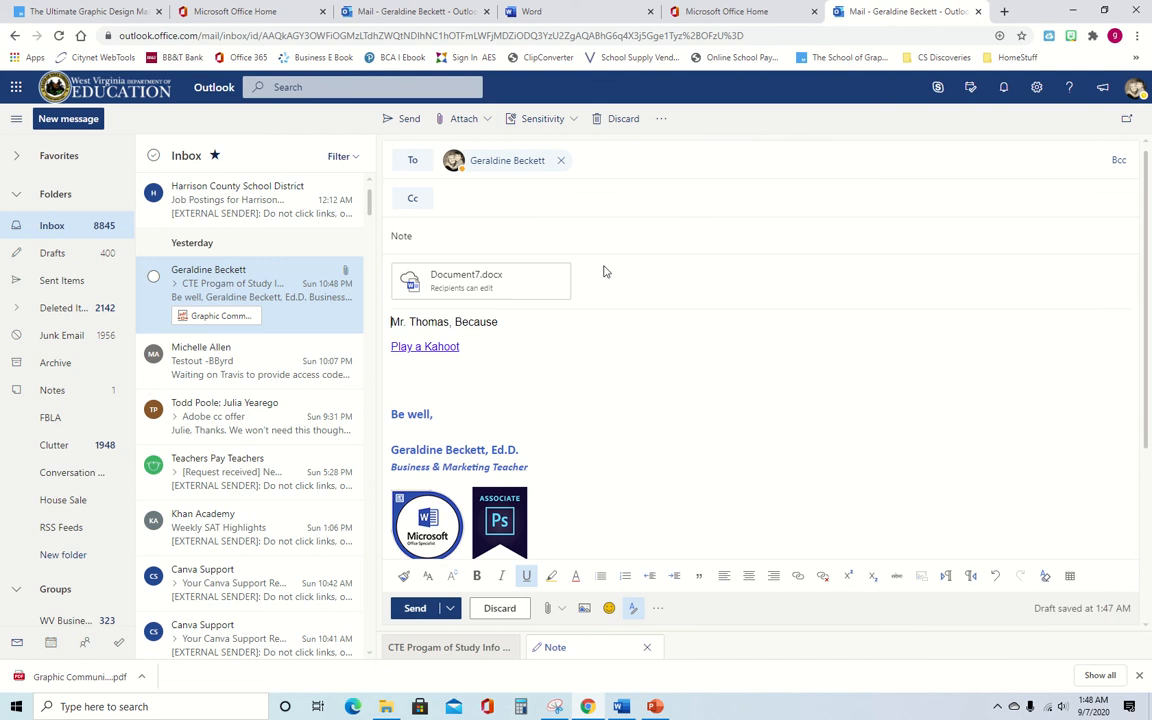
pyautogui.moveTo(562, 280)
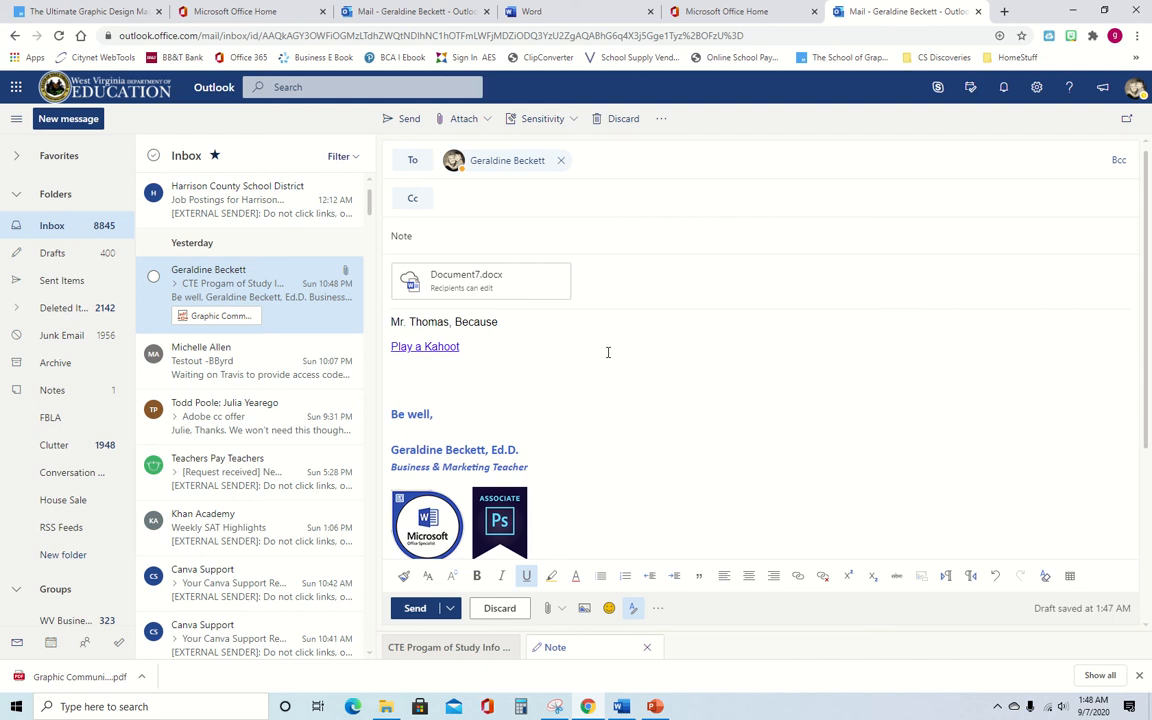
# - Send the 'Note' email carrying Document7.docx and the Kahoot link
pyautogui.click(413, 608)
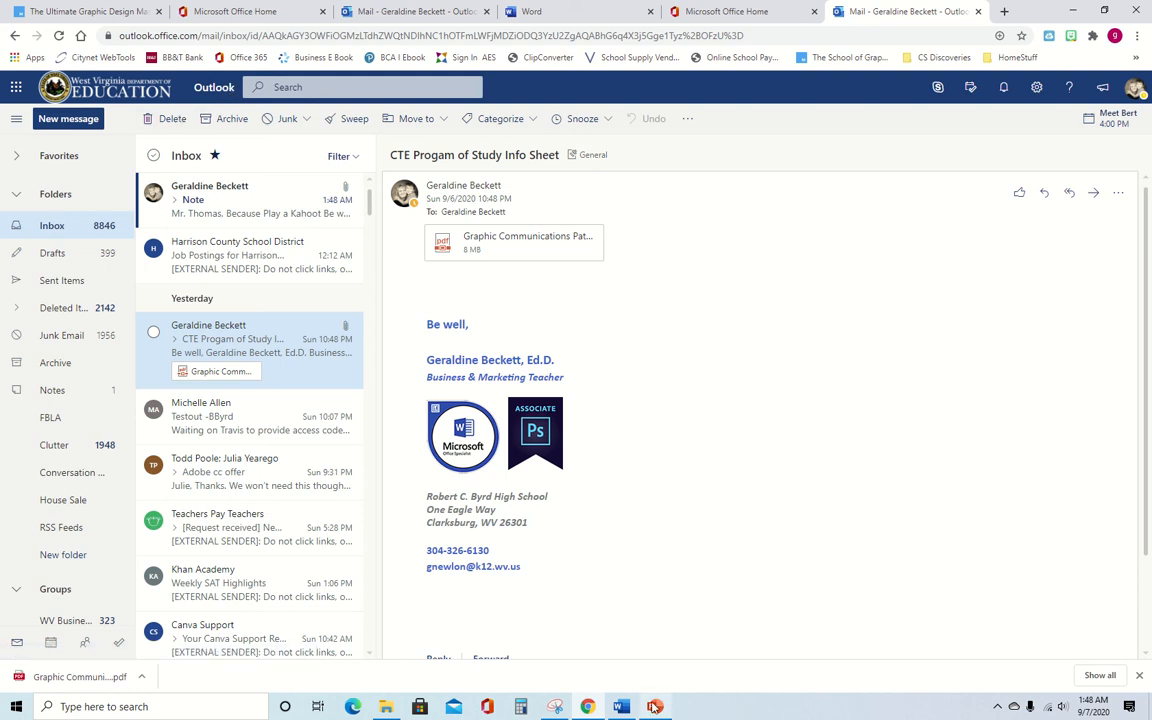
pyautogui.moveTo(655, 707)
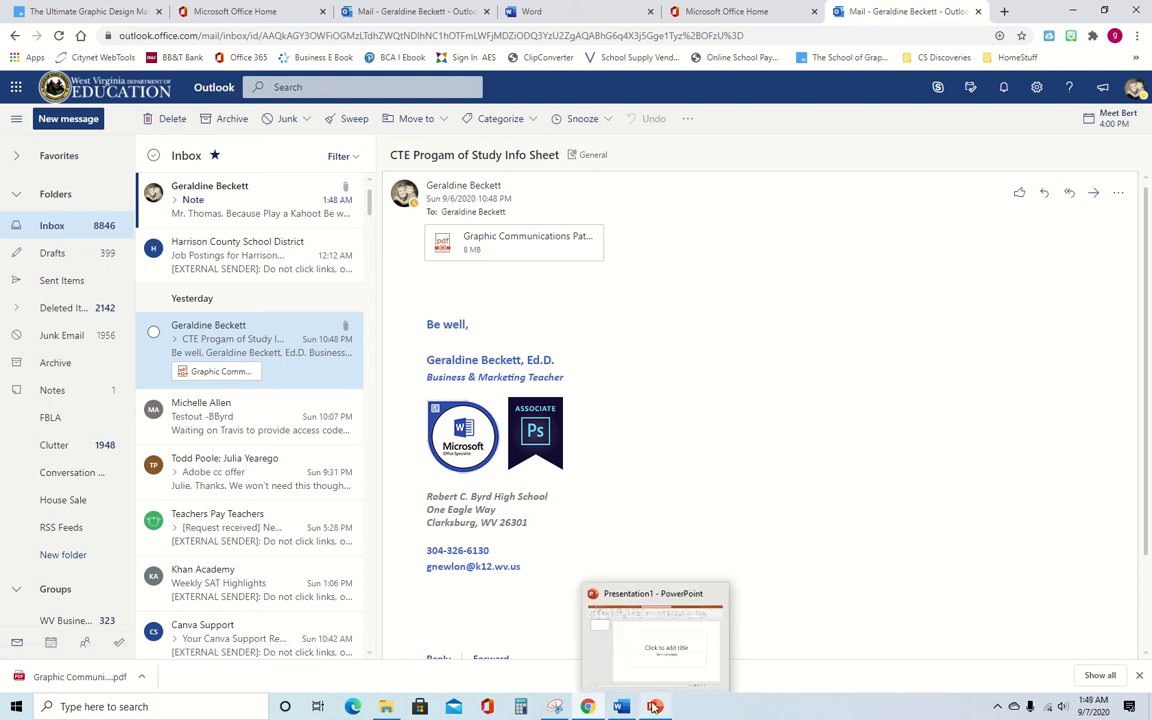